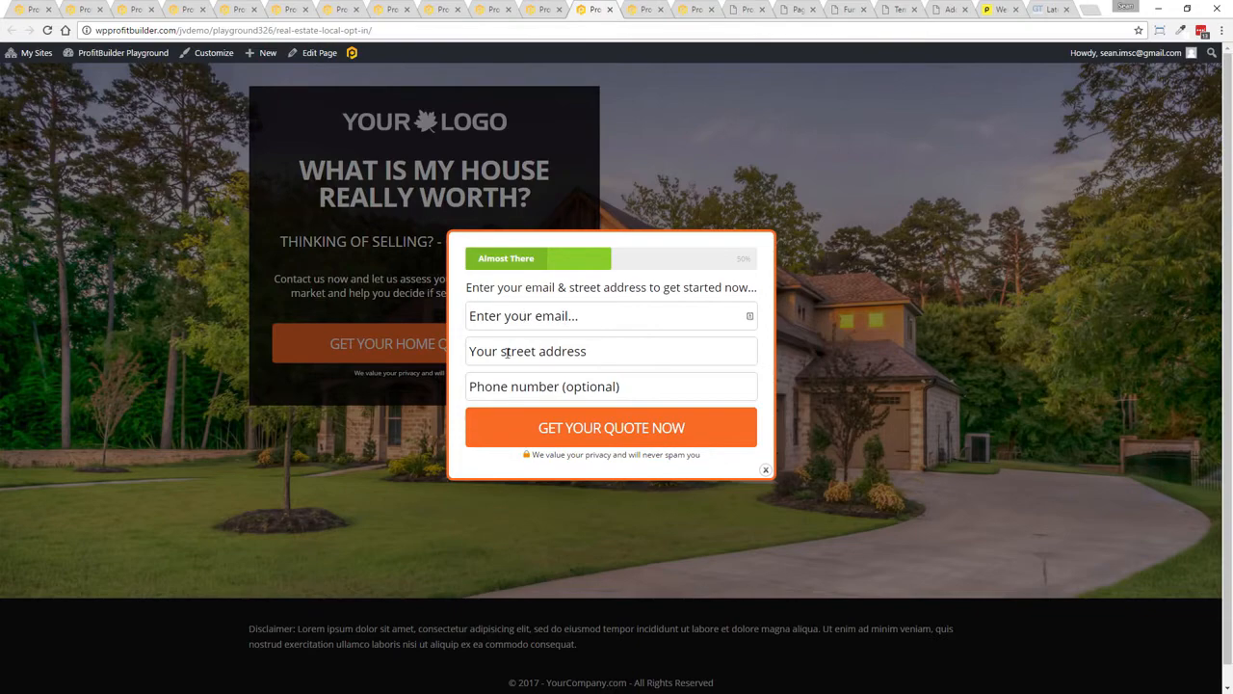
Close the real estate opt-in popup and scroll through the restaurant landing page template
left_click(765, 471)
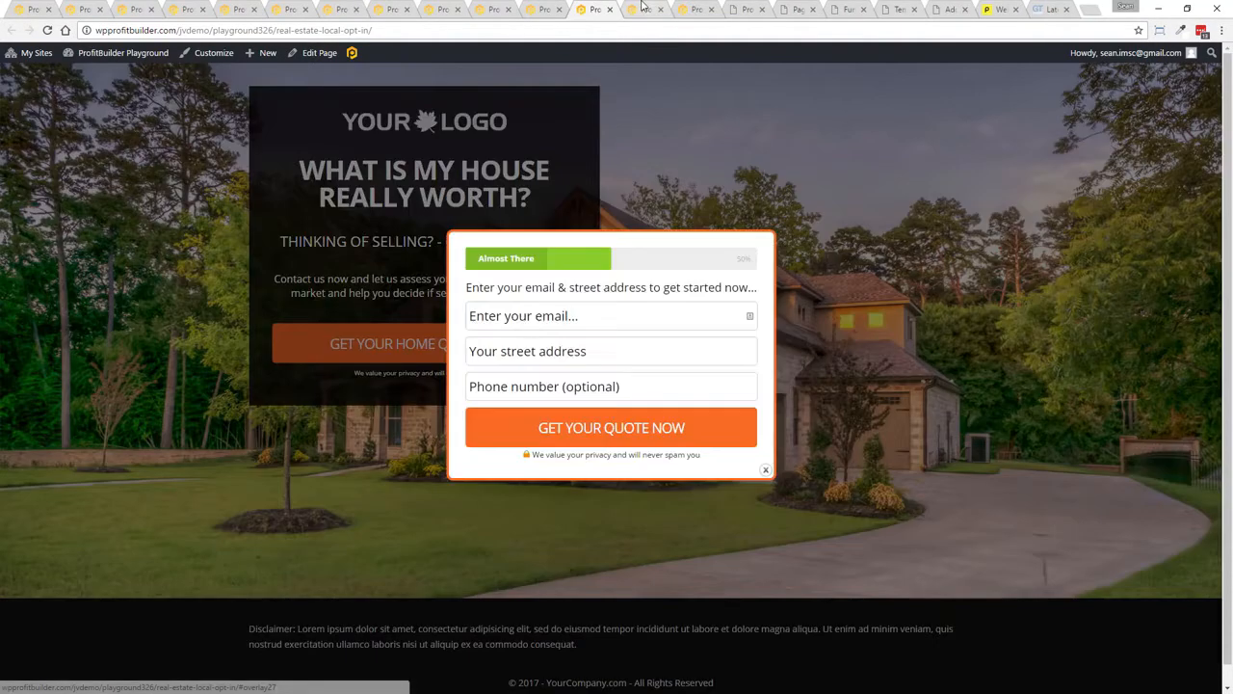
left_click(638, 9)
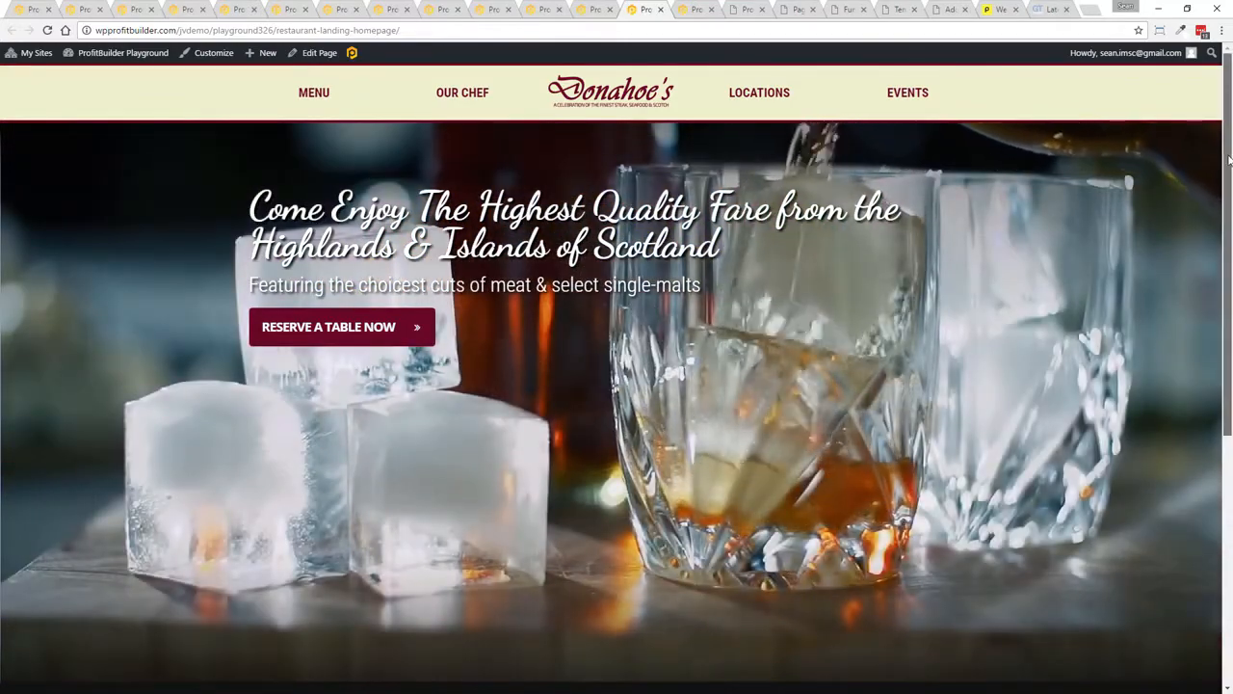
scroll(1213, 308, "down", 5)
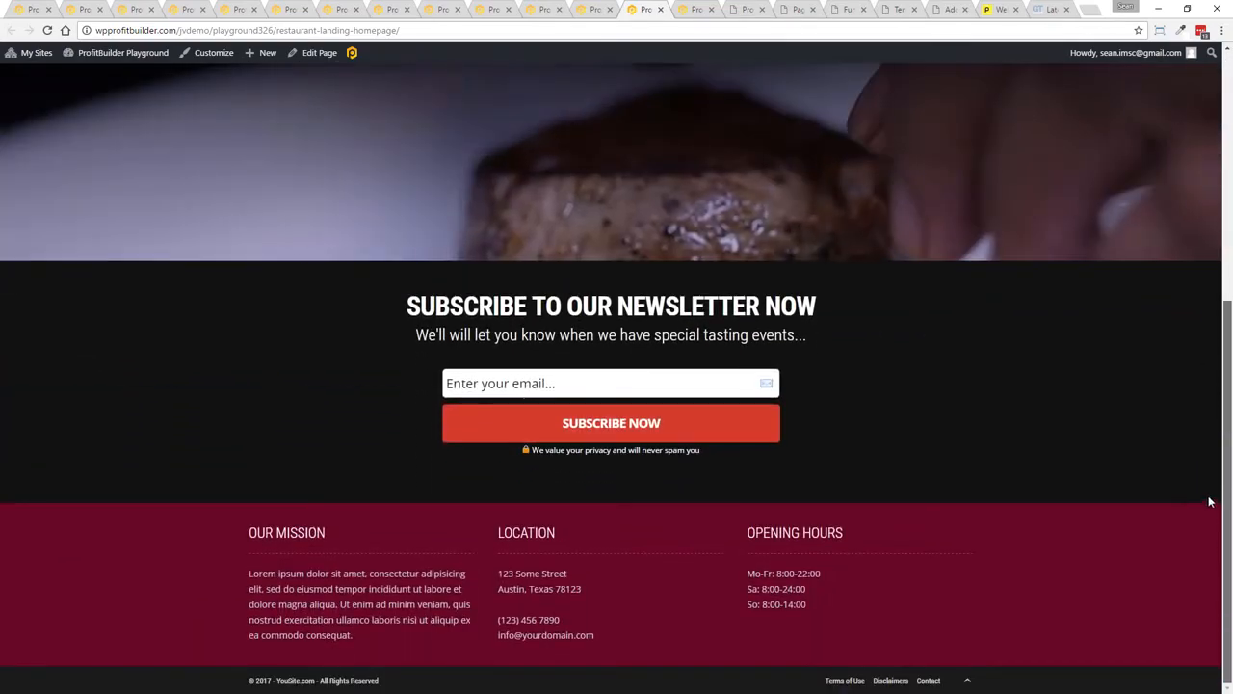
scroll(1224, 289, "up", 3)
scroll(1229, 205, "up", 2)
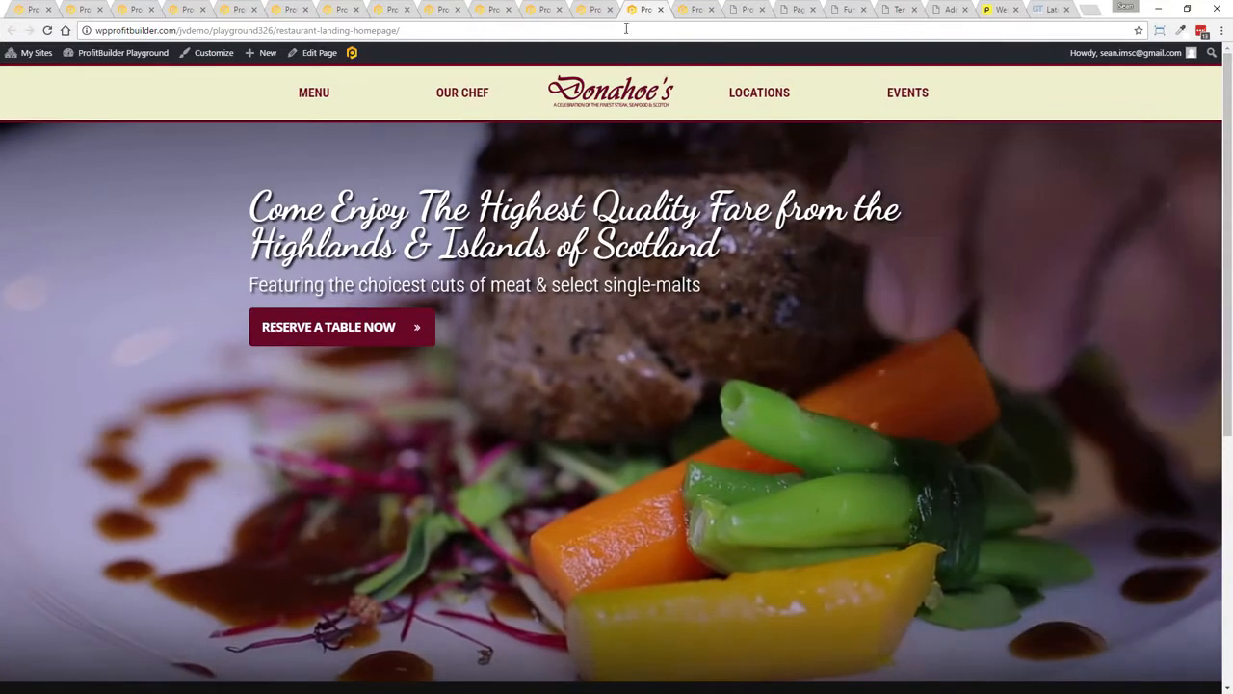
Switch to the webinar registration page, open the Register Now popup and close it
left_click(684, 7)
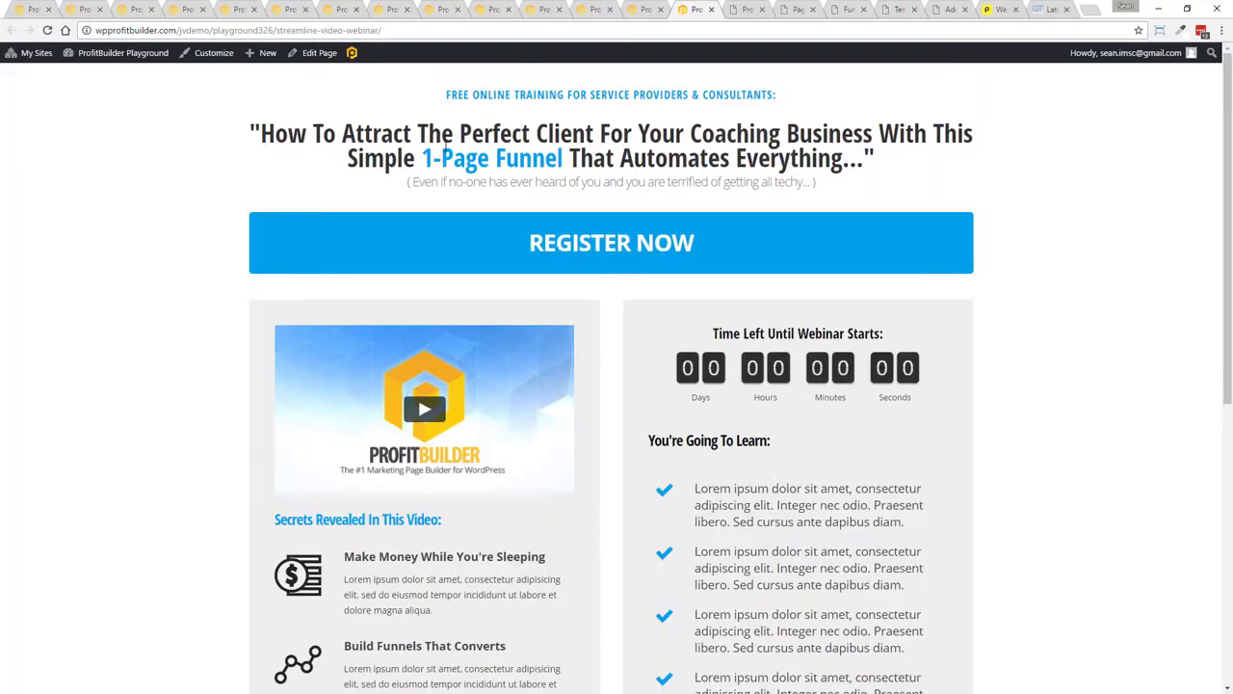
left_click_drag(1229, 125, 1229, 125)
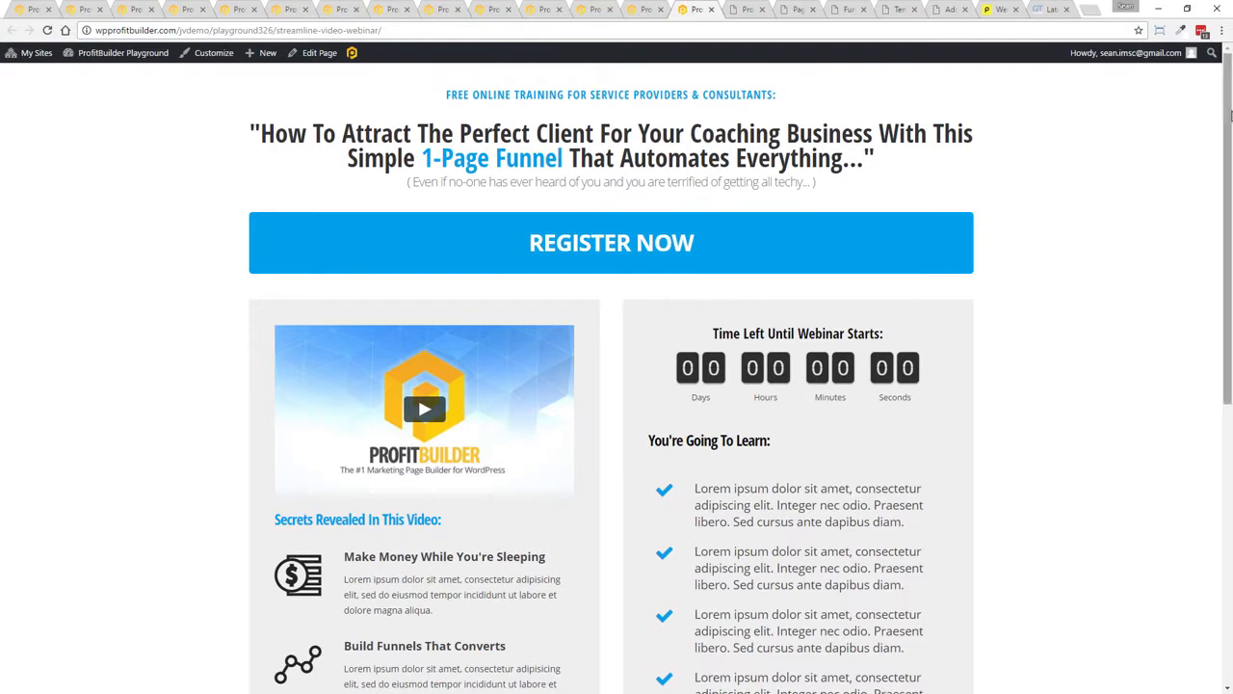
mouse_move(1230, 115)
left_mouse_down()
mouse_move(1229, 443)
mouse_move(1229, 108)
left_mouse_up()
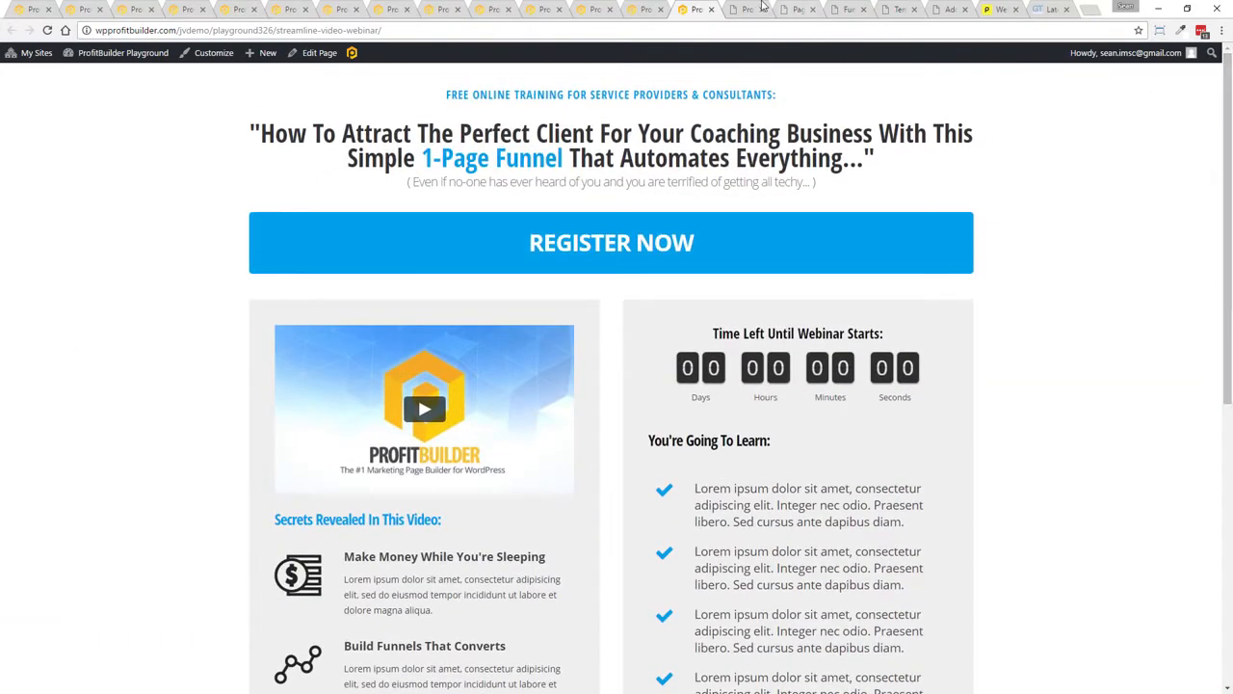
left_click(565, 241)
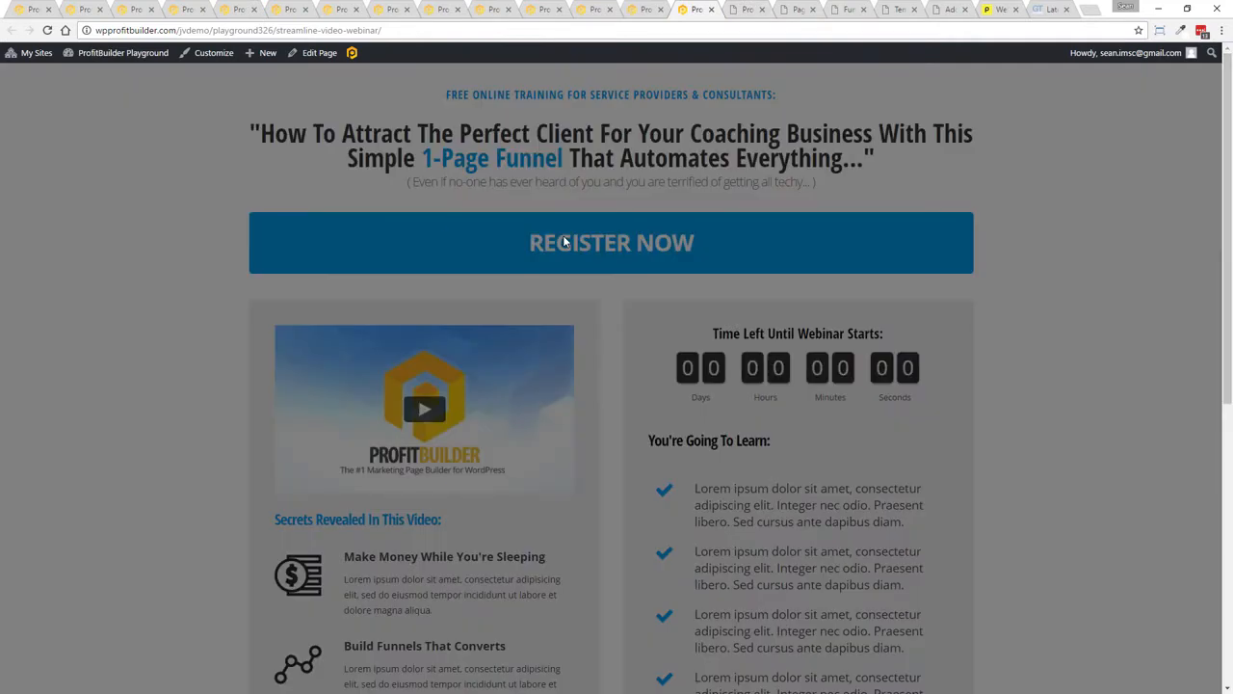
left_click(767, 471)
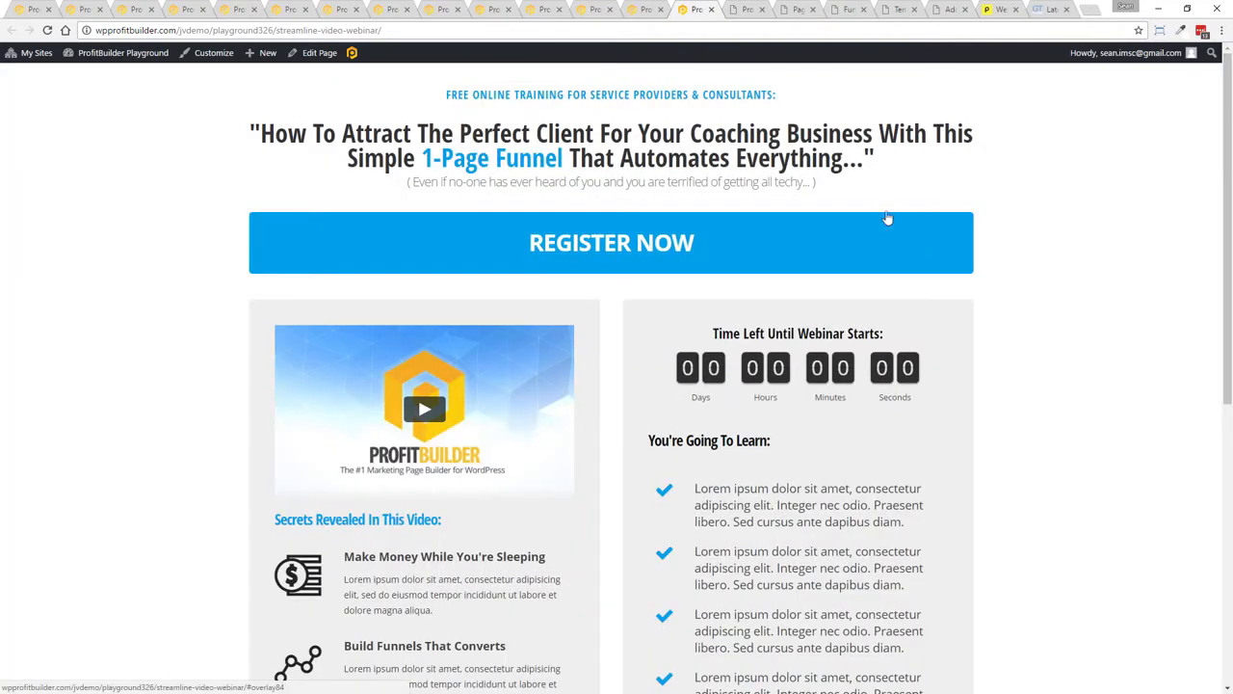
Switch to the page builder and add a Button element into the empty right column
left_click(758, 8)
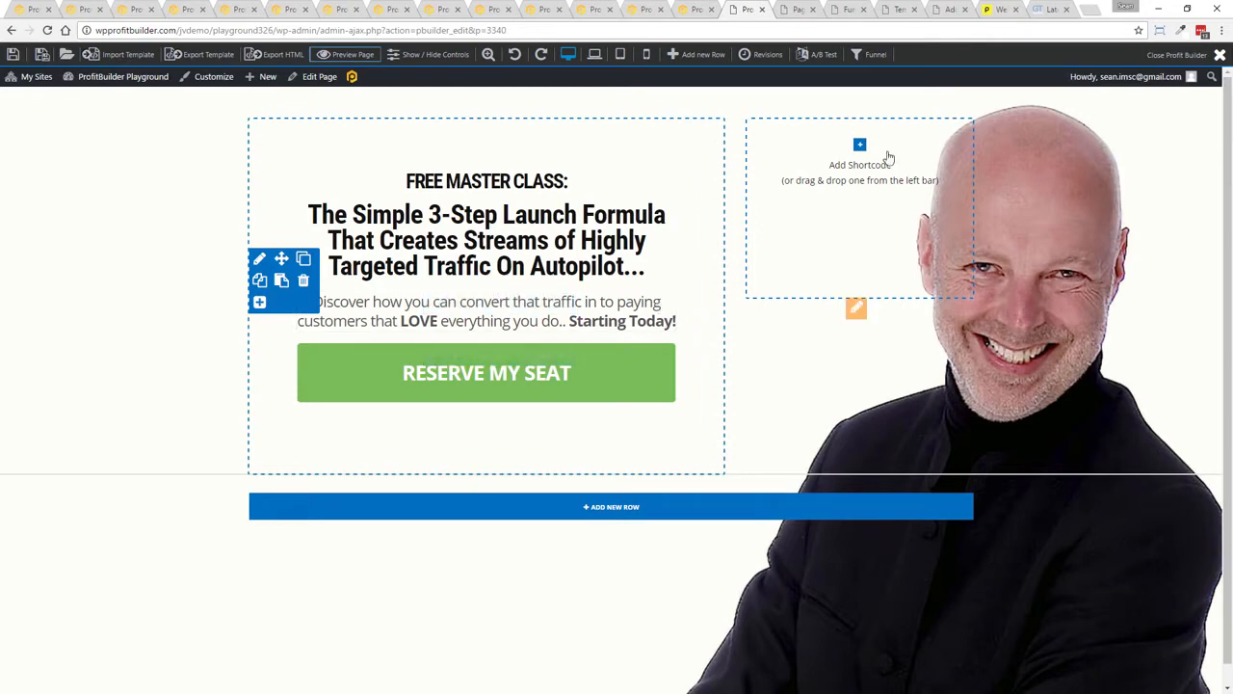
left_click(861, 173)
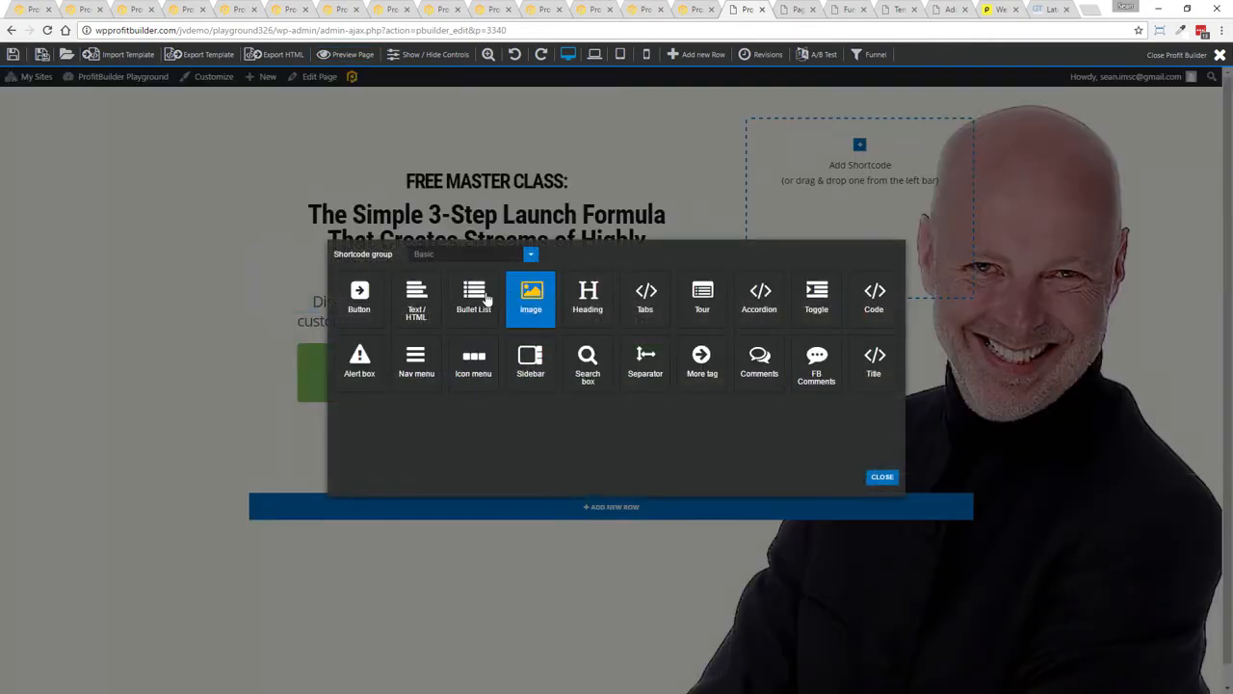
left_click(361, 296)
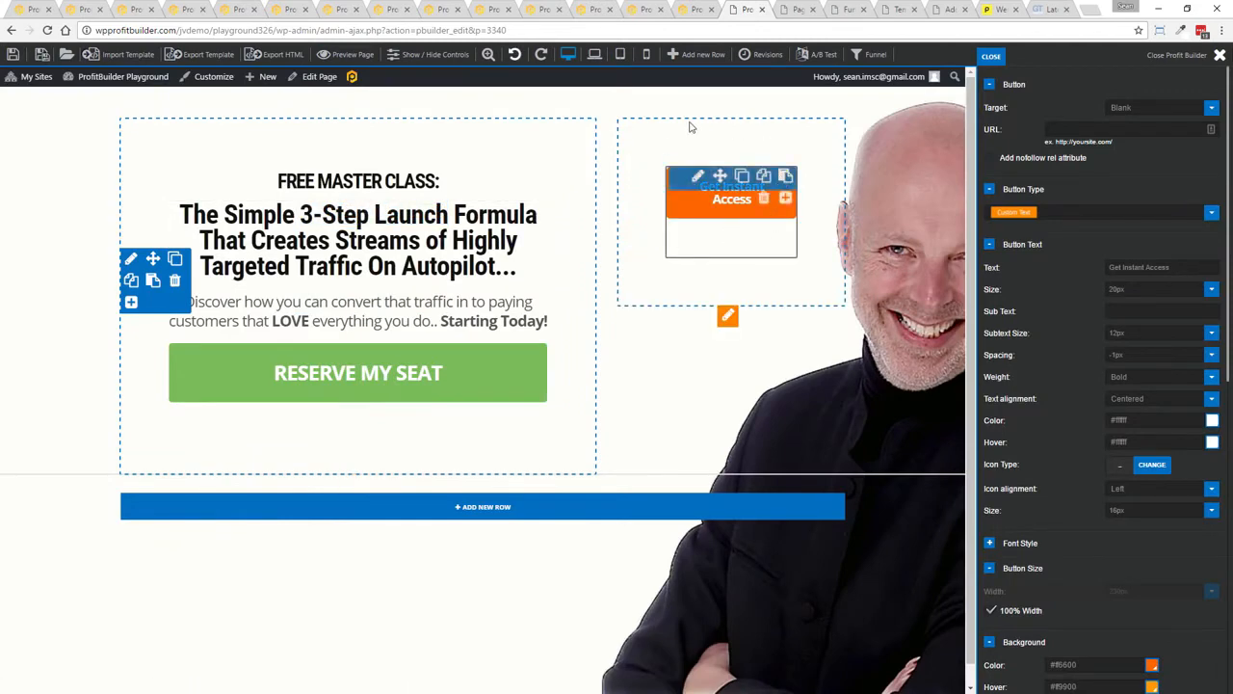
Add an Image element, move it above the left column's heading, and delete the Get Instant Access button
left_click(784, 201)
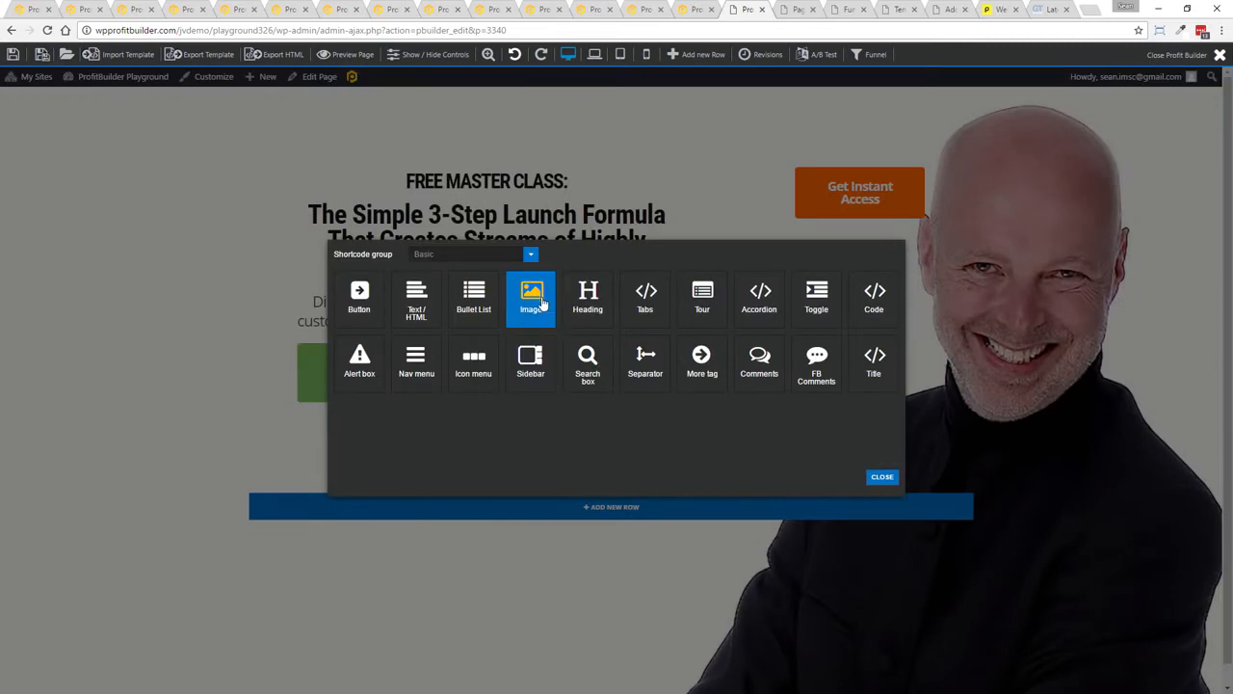
left_click(531, 294)
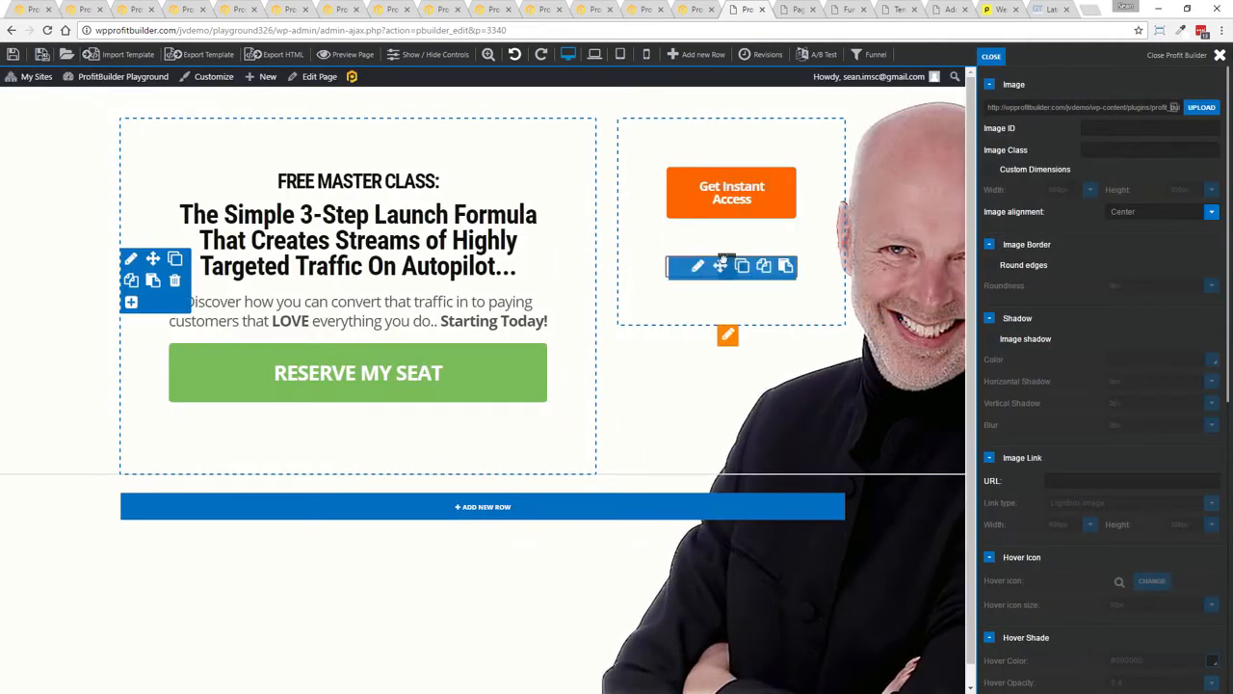
left_click_drag(720, 265, 569, 289)
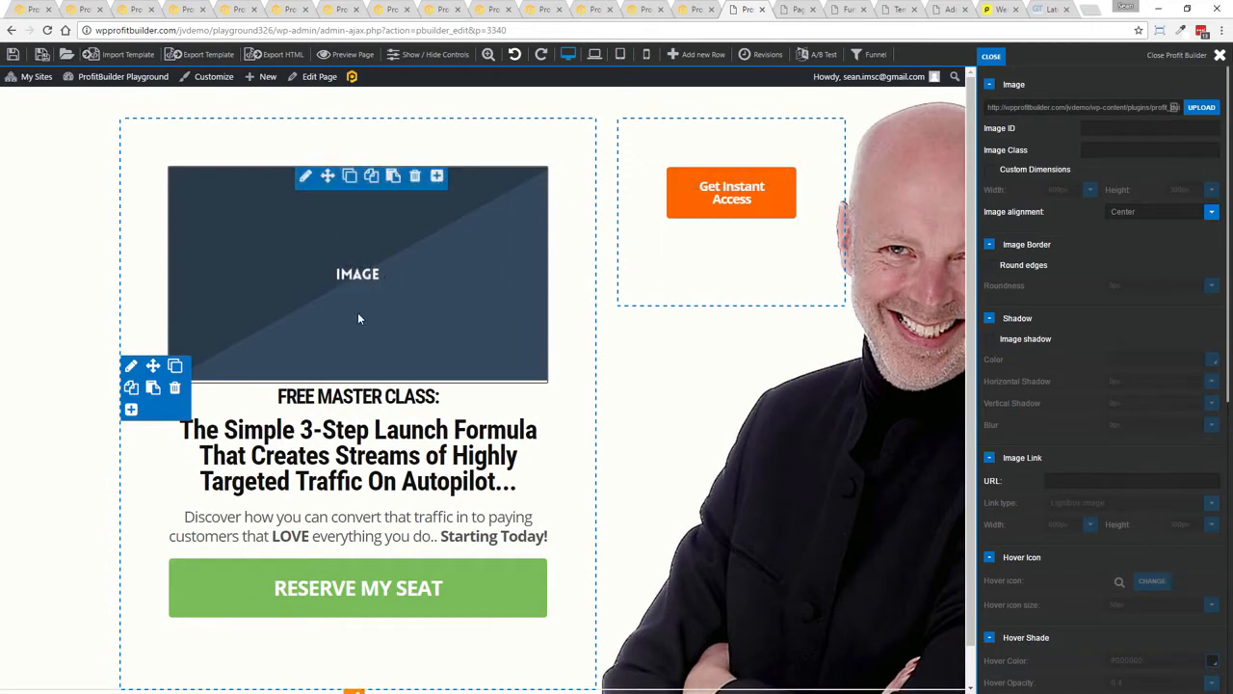
left_click(764, 198)
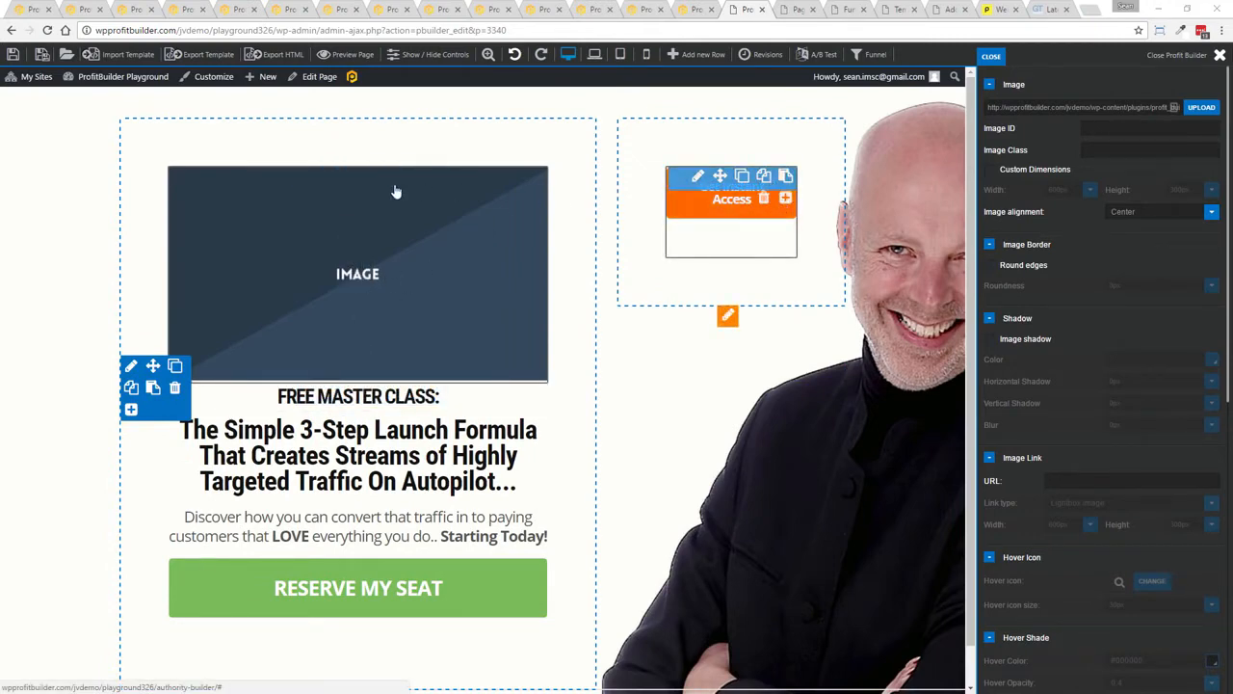
left_click(656, 111)
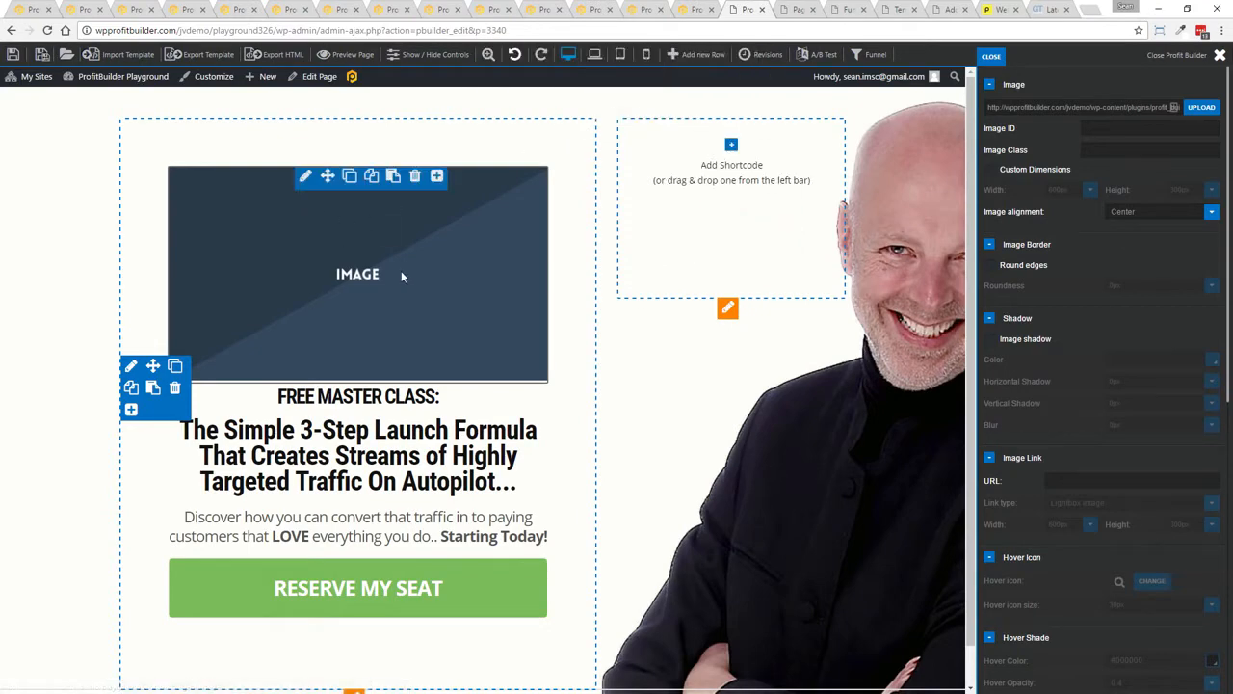
Browse the shortcode groups Link Lists Elements, All and Content, and add a Video element below the image
left_click(436, 177)
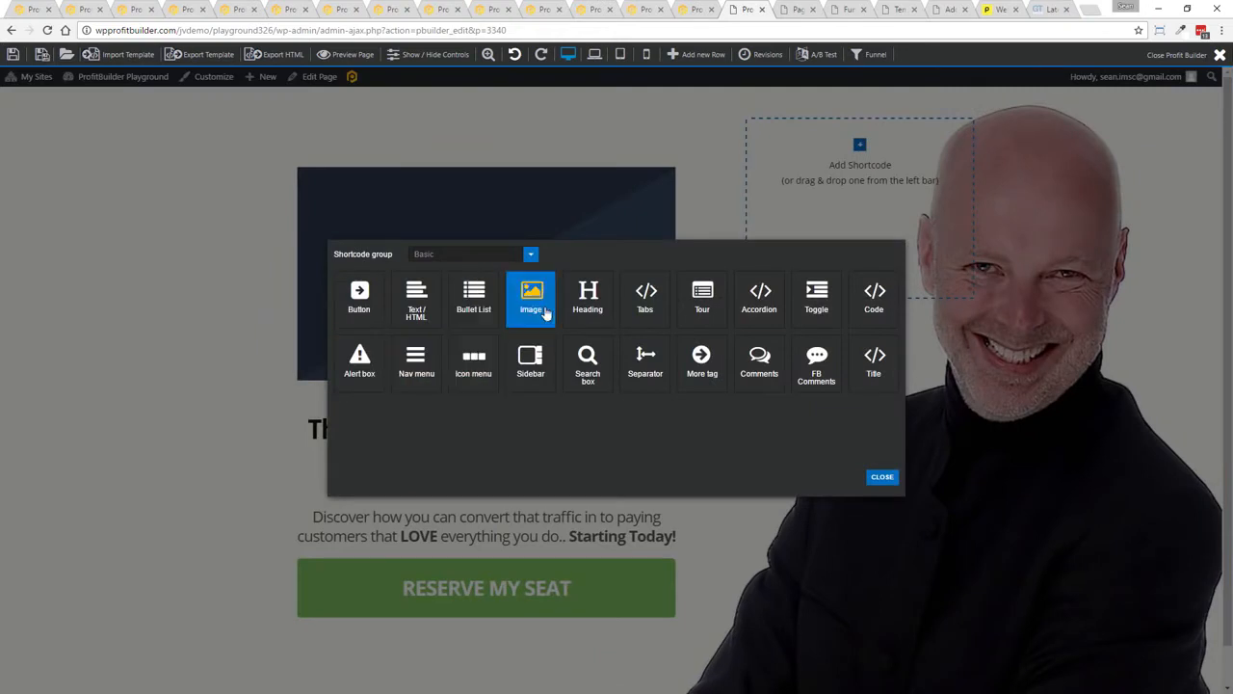
left_click(517, 256)
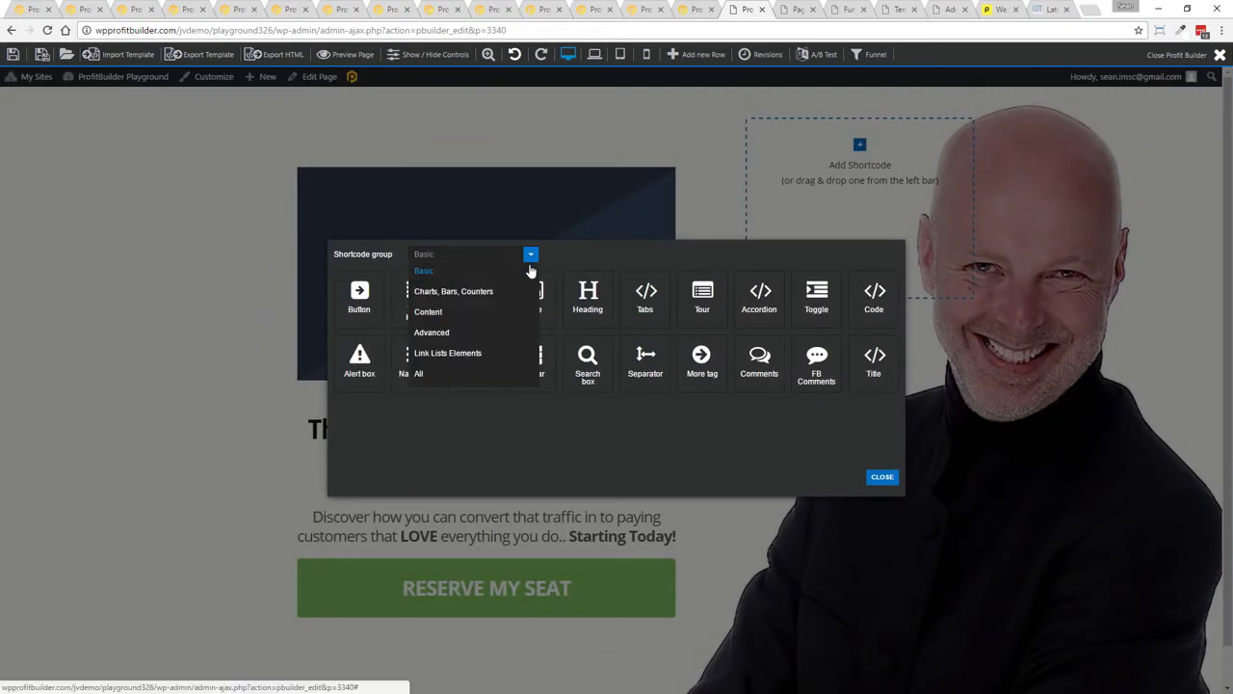
left_click(441, 352)
left_click(531, 254)
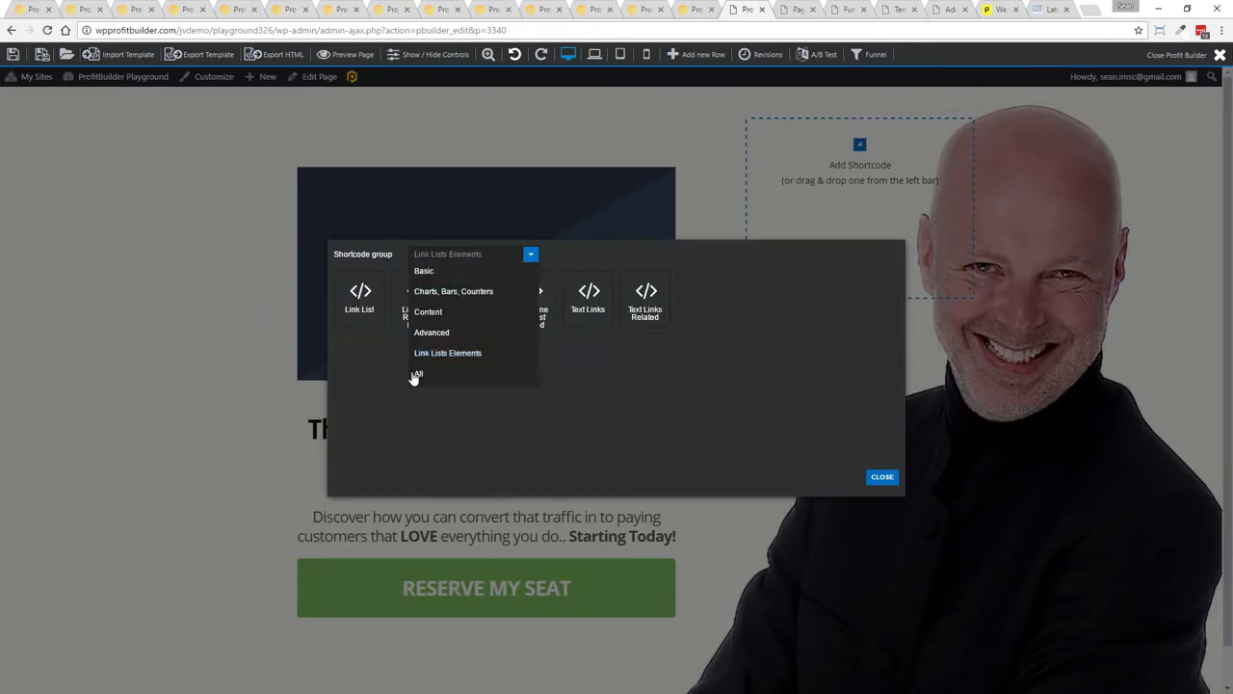
left_click(430, 374)
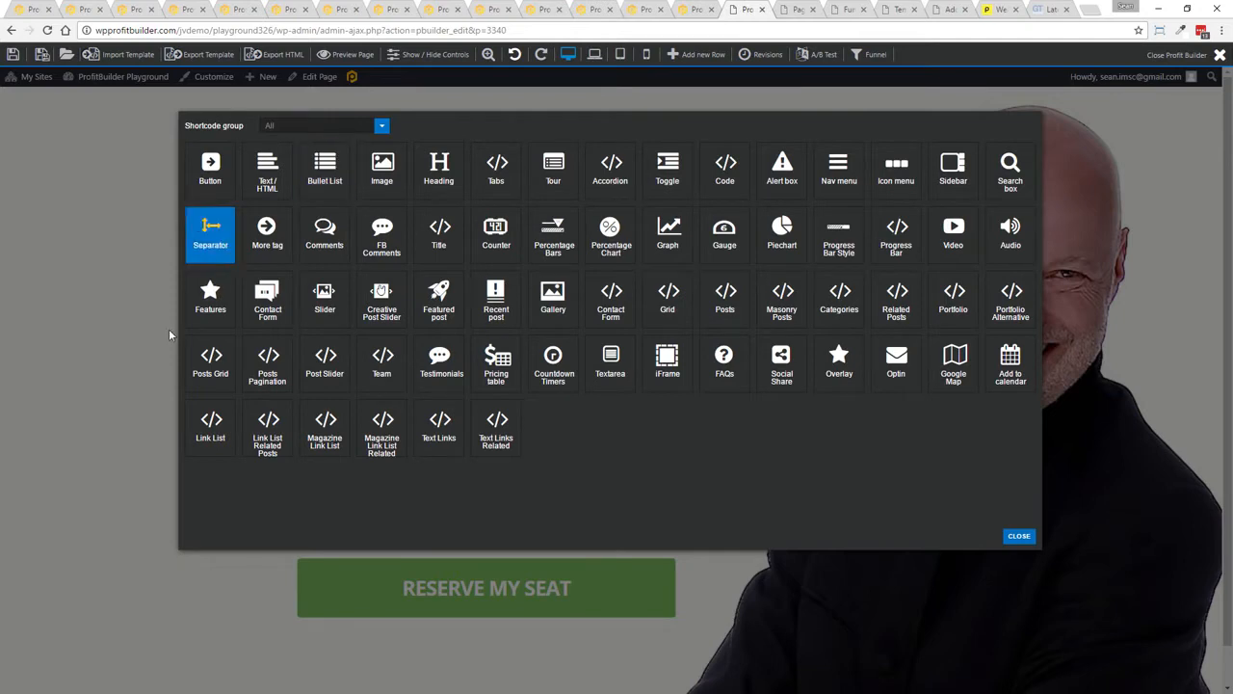
left_click(383, 129)
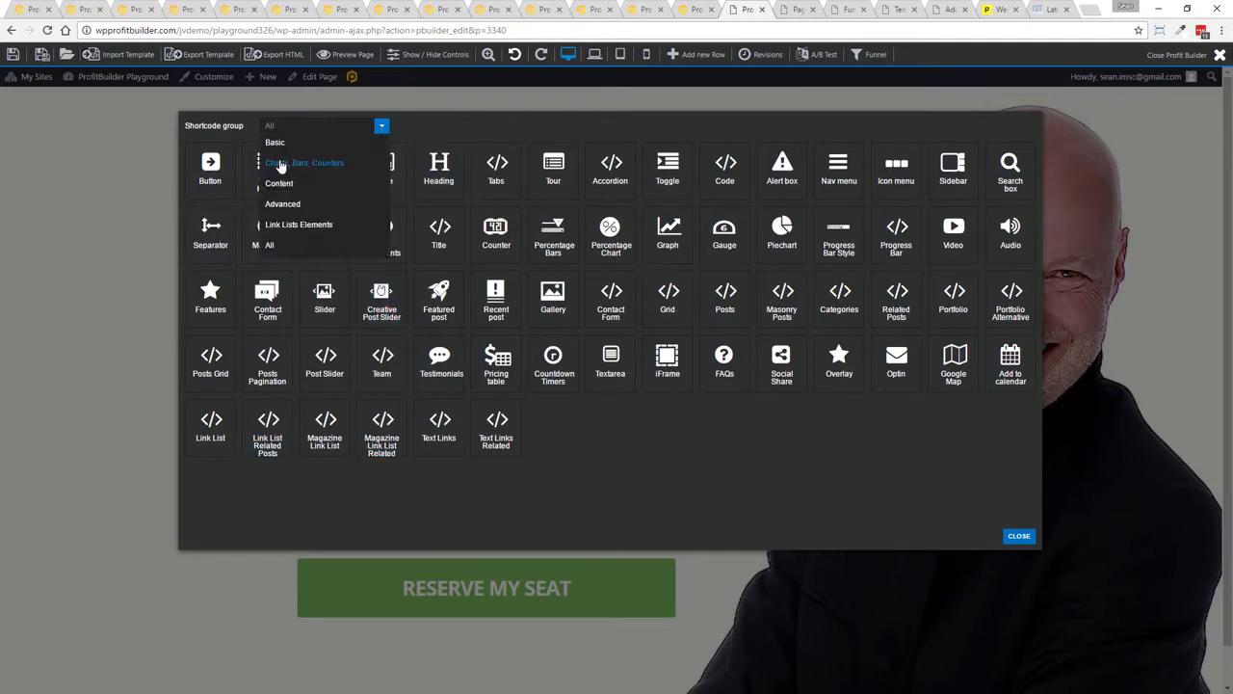
left_click(286, 179)
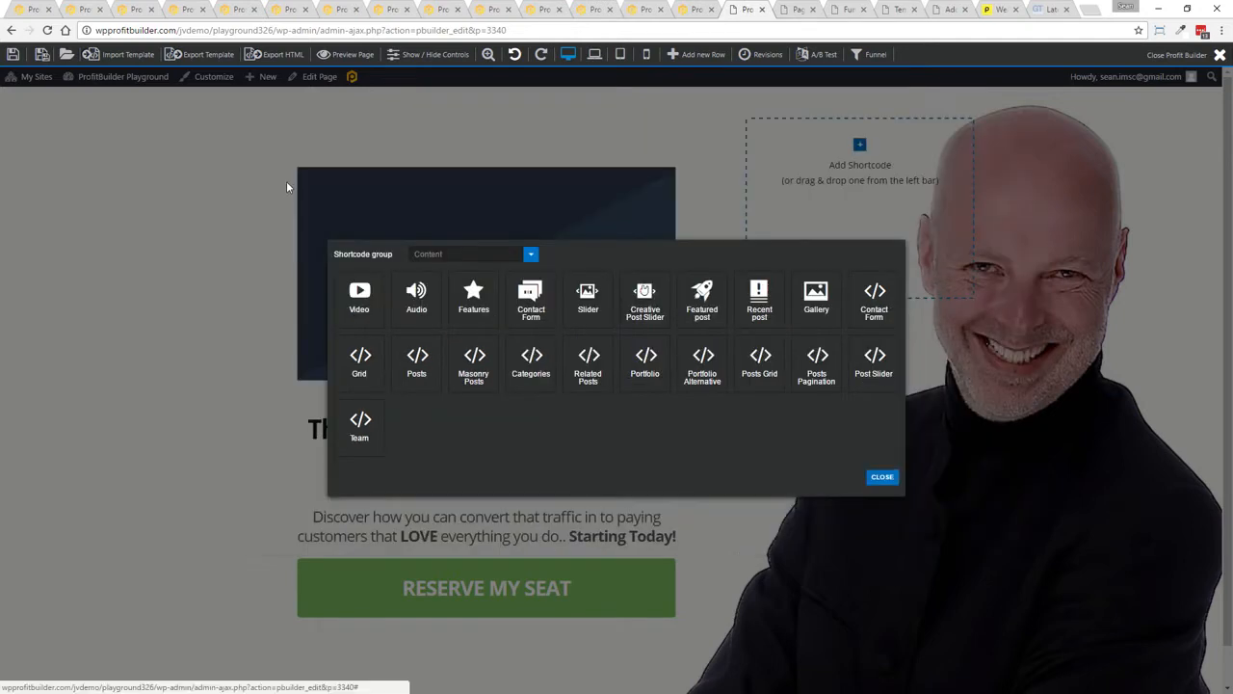
left_click(358, 294)
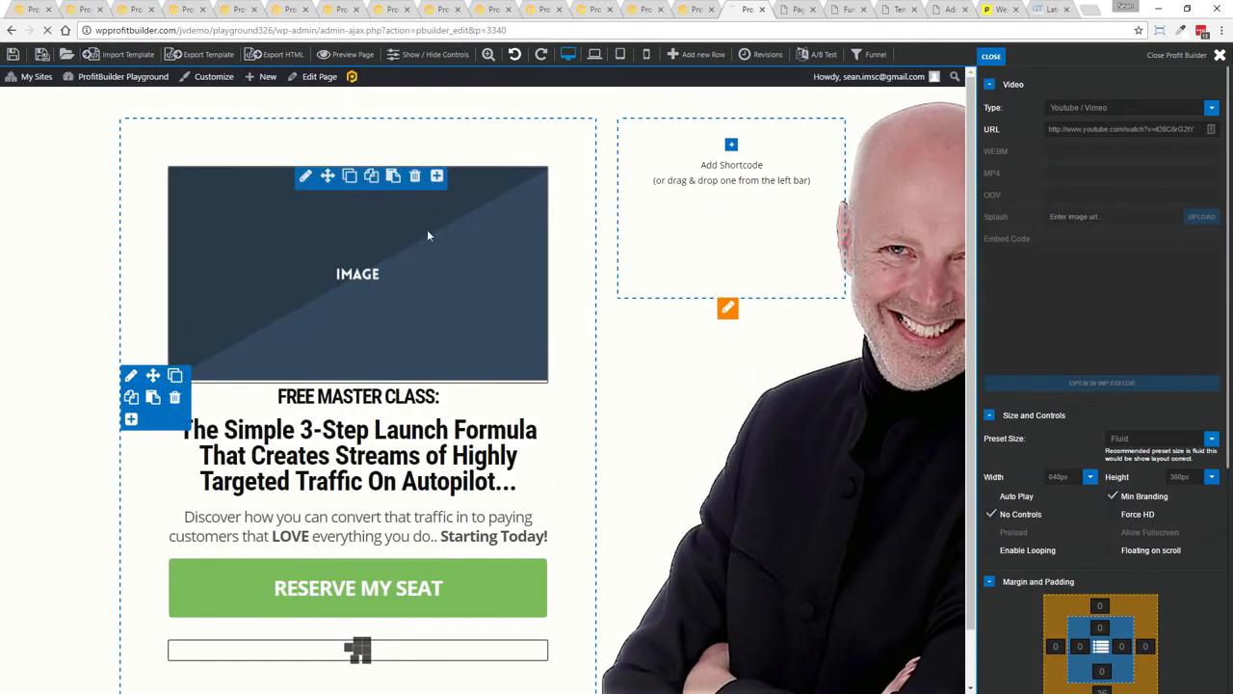
Move the video above the image, then delete both the image and the video
left_click_drag(329, 648, 333, 206)
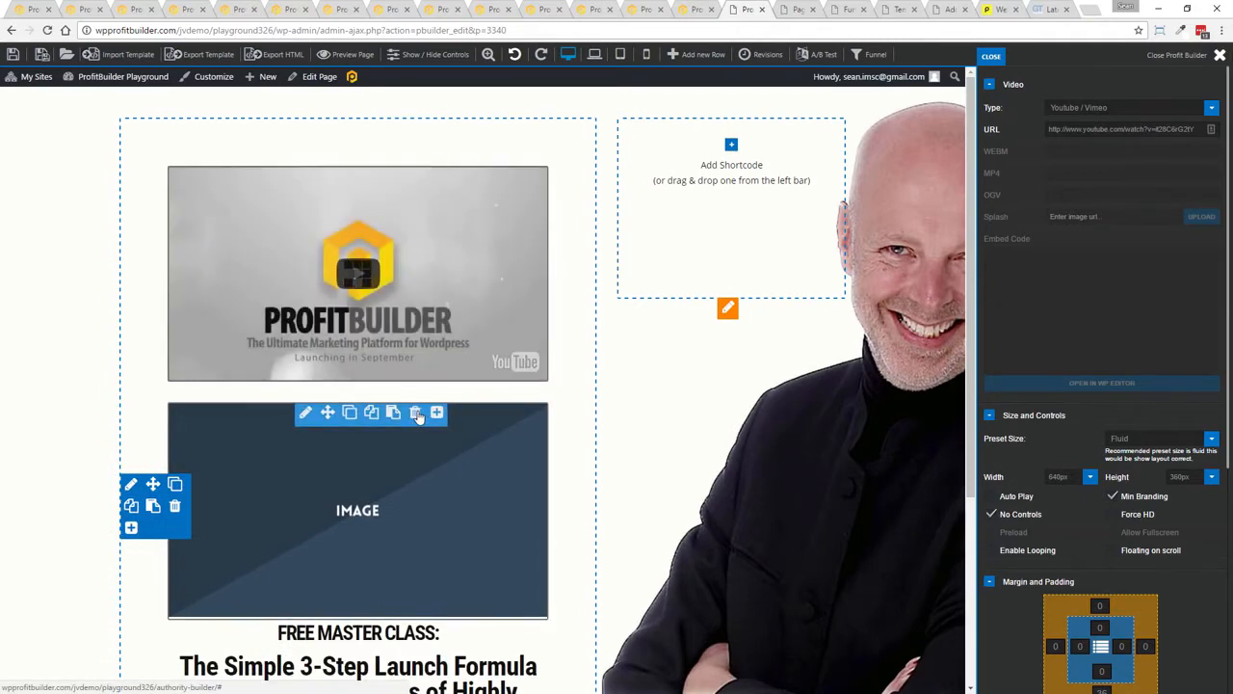
left_click(422, 414)
left_click(665, 127)
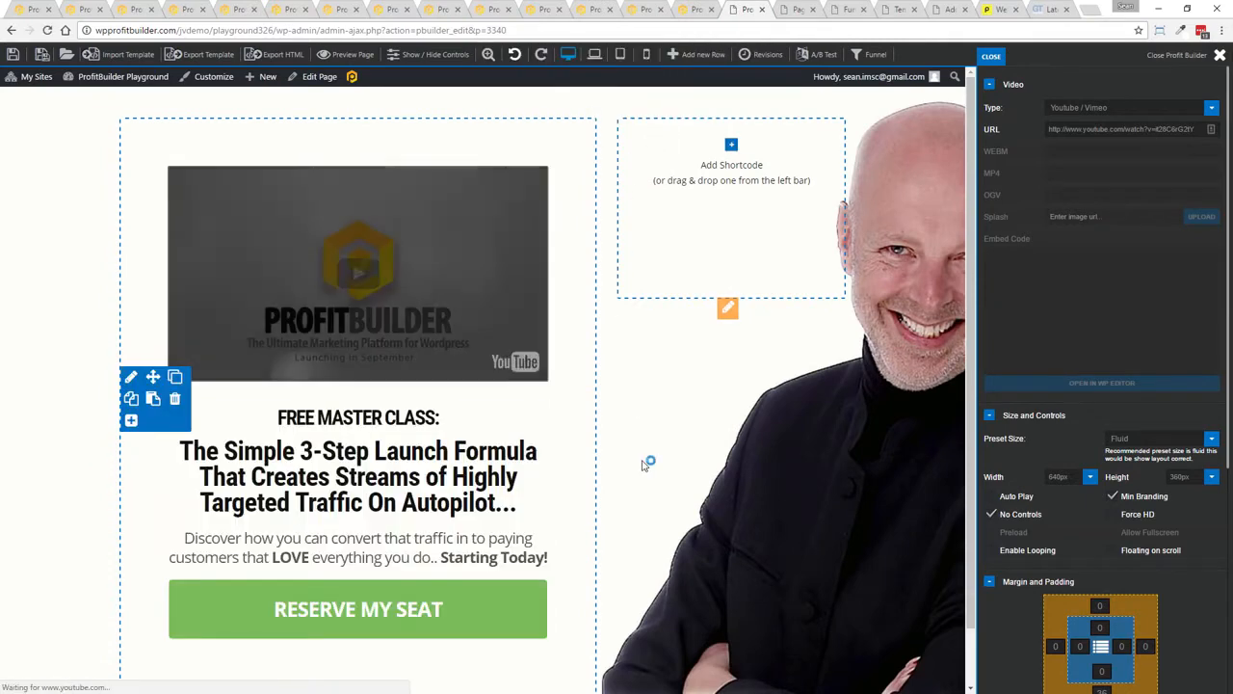
mouse_move(463, 215)
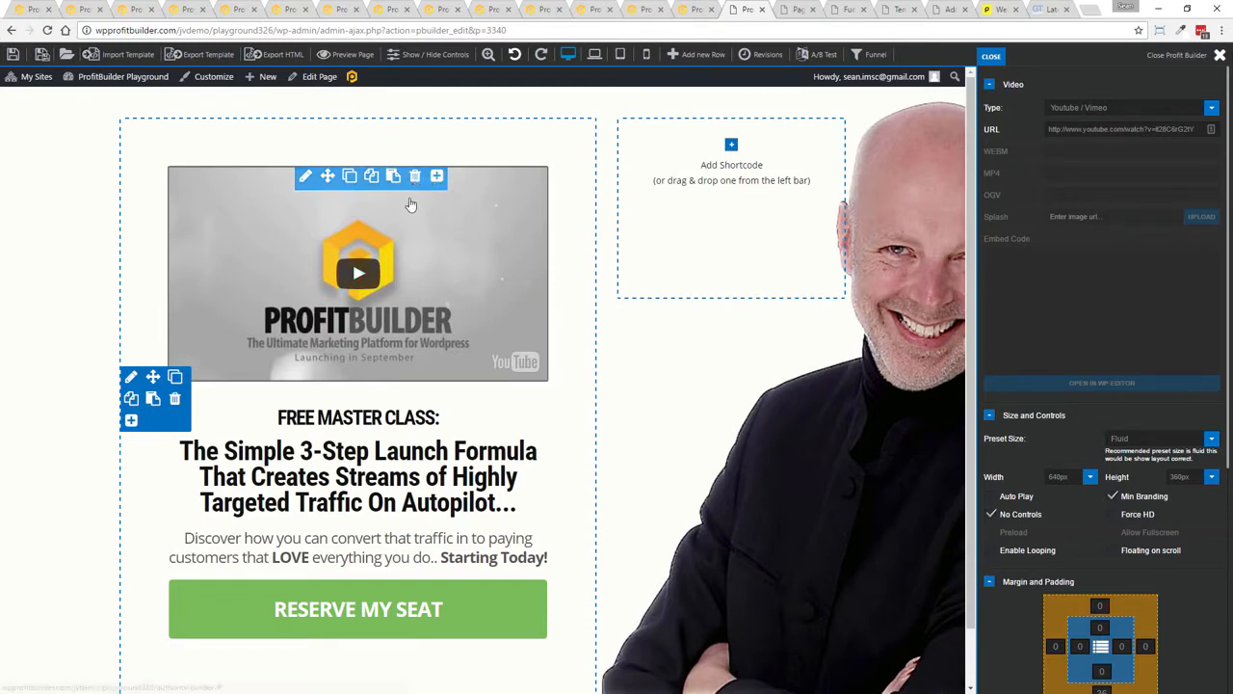
left_click(414, 179)
left_click(669, 123)
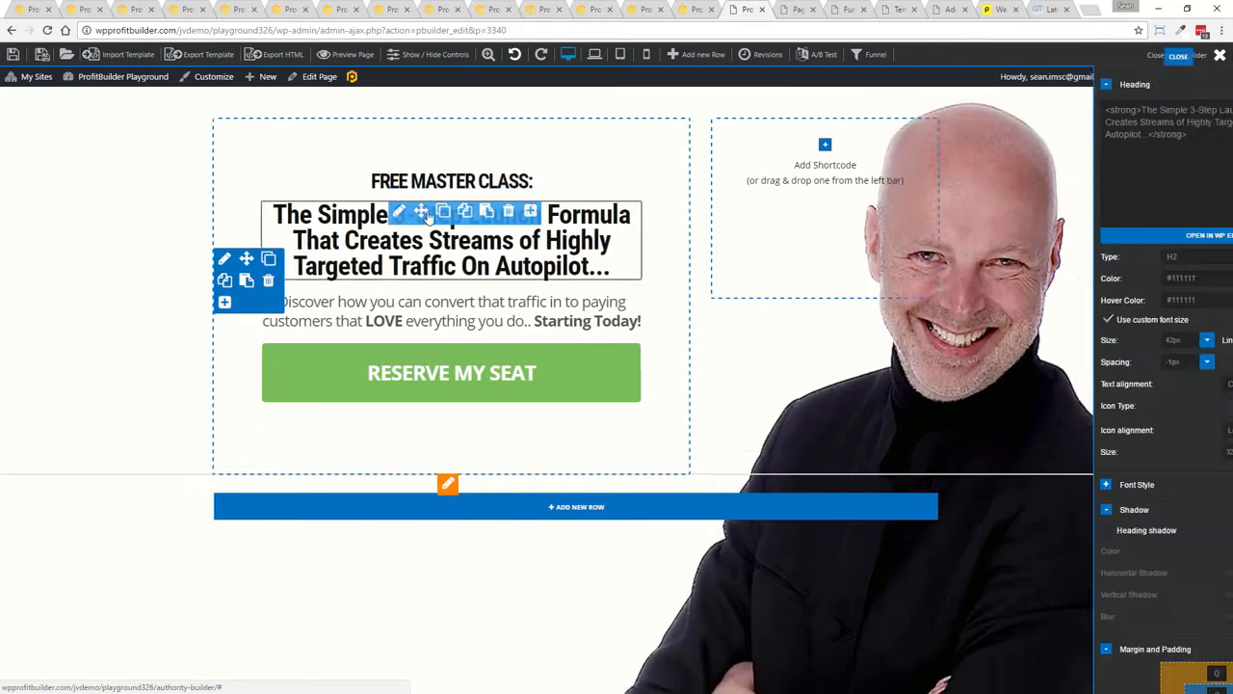
Open the main heading's text in the WP editor, close it without changes, and close the settings panel
left_click(433, 212)
left_click(1075, 240)
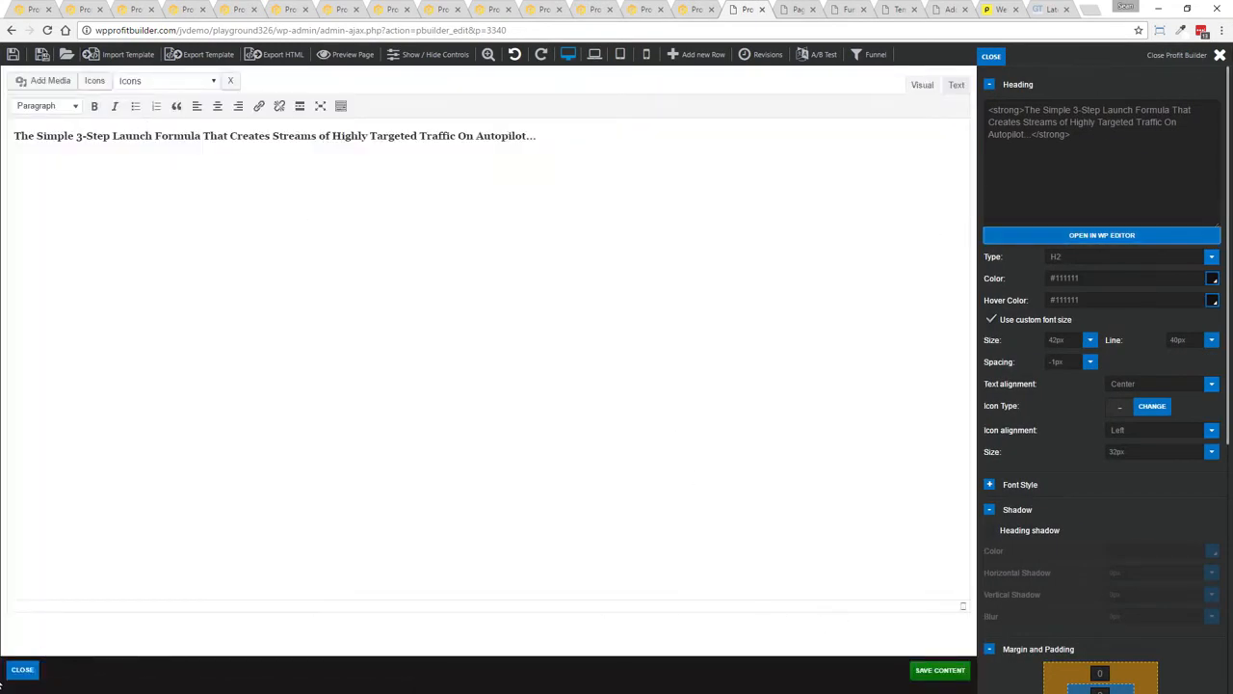
left_click(13, 672)
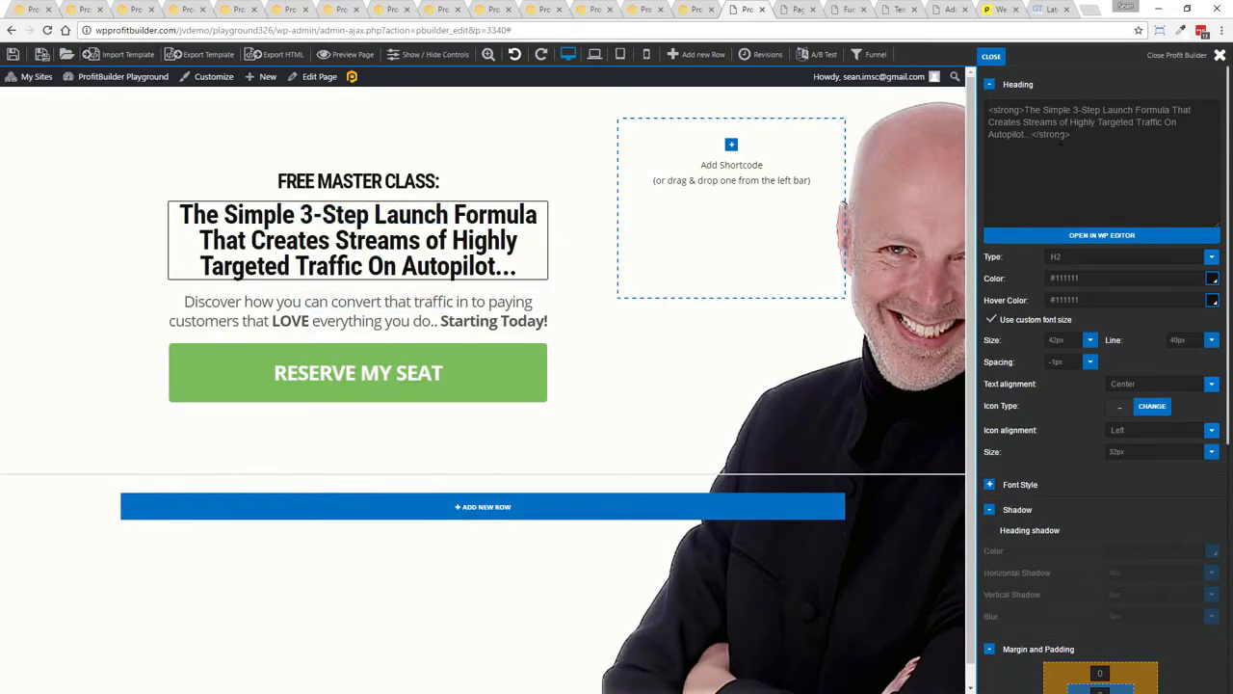
left_click(1088, 235)
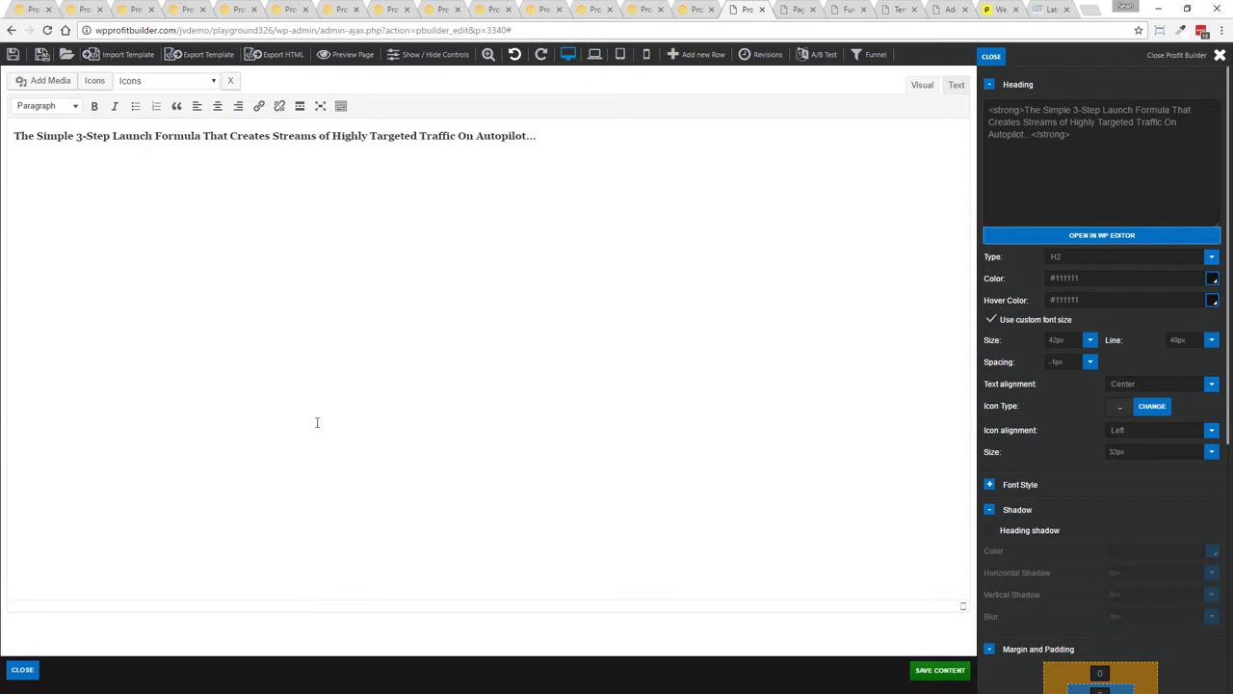
left_click(21, 668)
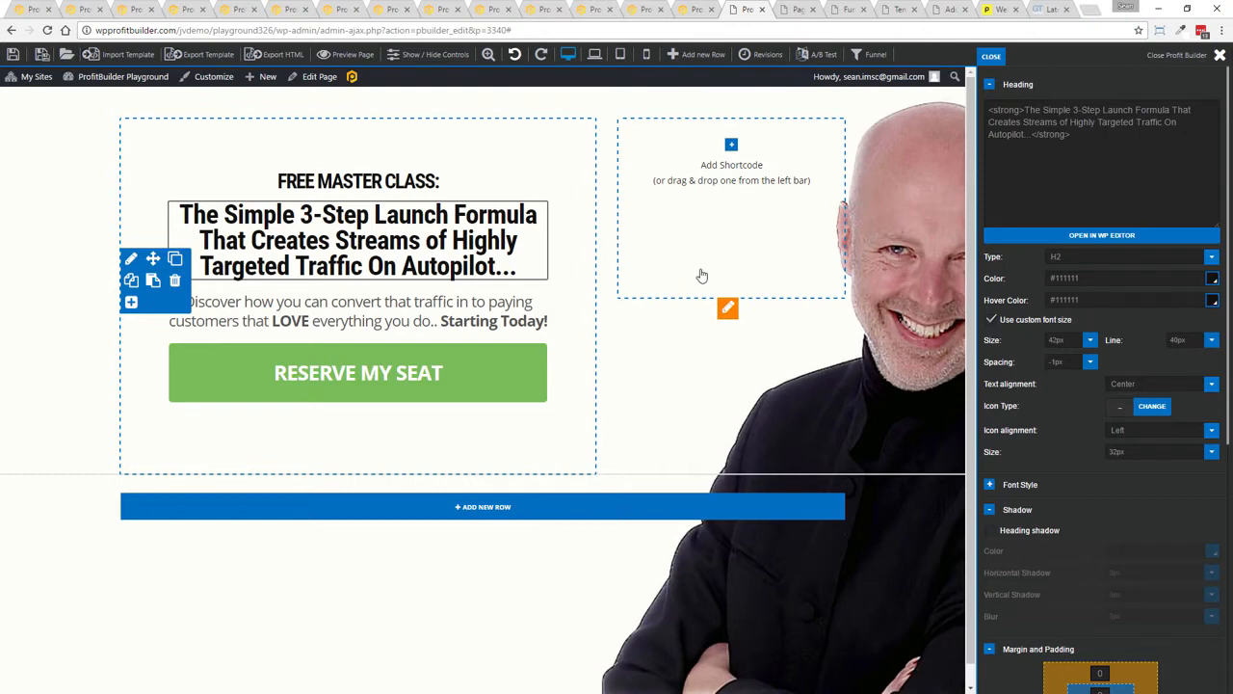
left_click(992, 57)
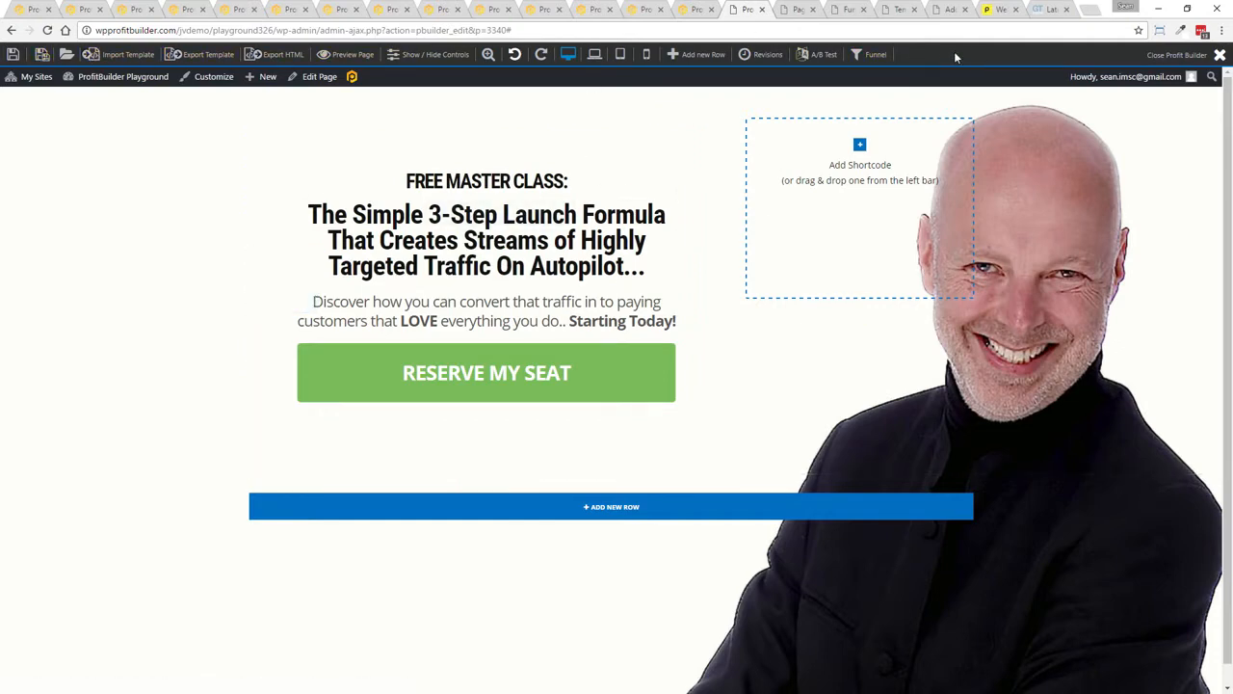
Preview the page in tablet and mobile layouts, then return to the desktop view
left_click(594, 55)
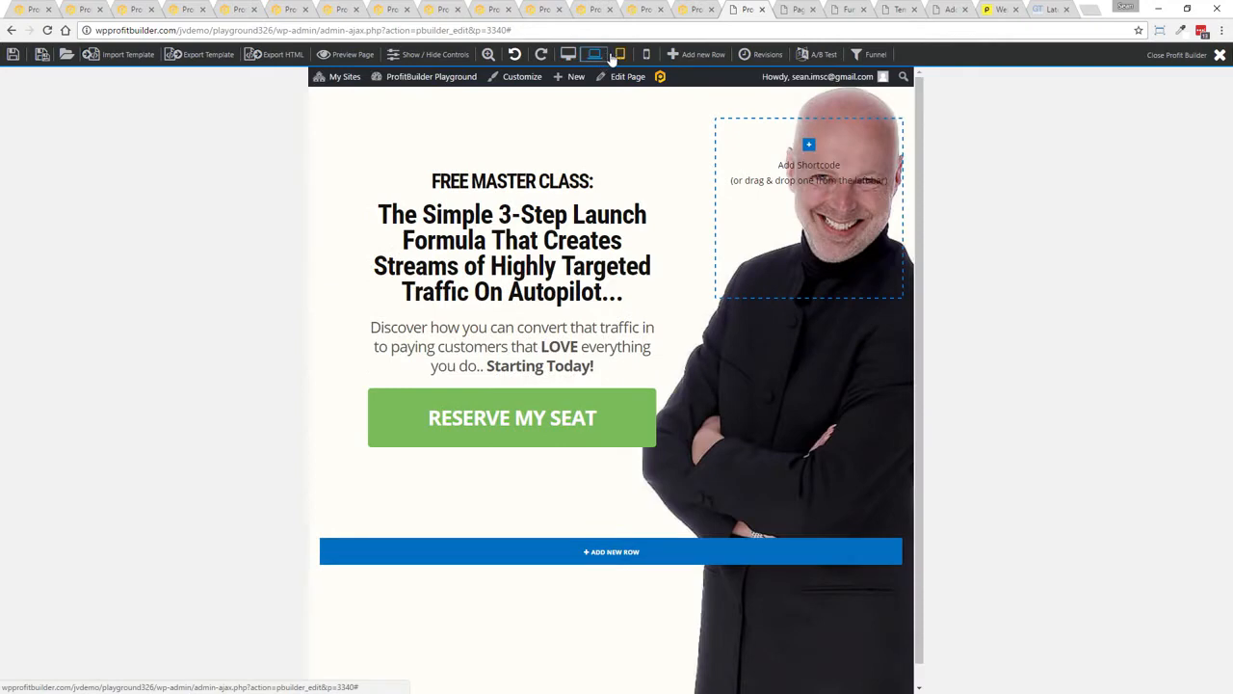
left_click(621, 55)
left_click(569, 54)
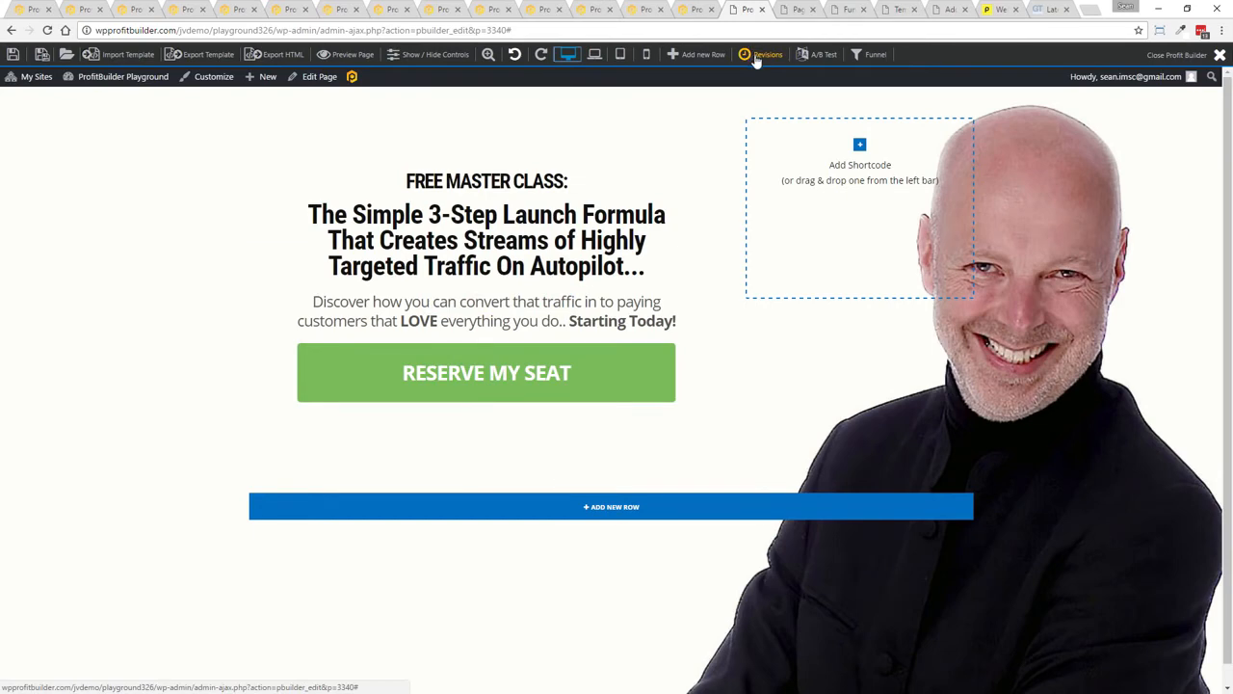
Create an A/B test for this page with 2 pages in test, ending after 7 days, winner by most conversions
left_click(818, 56)
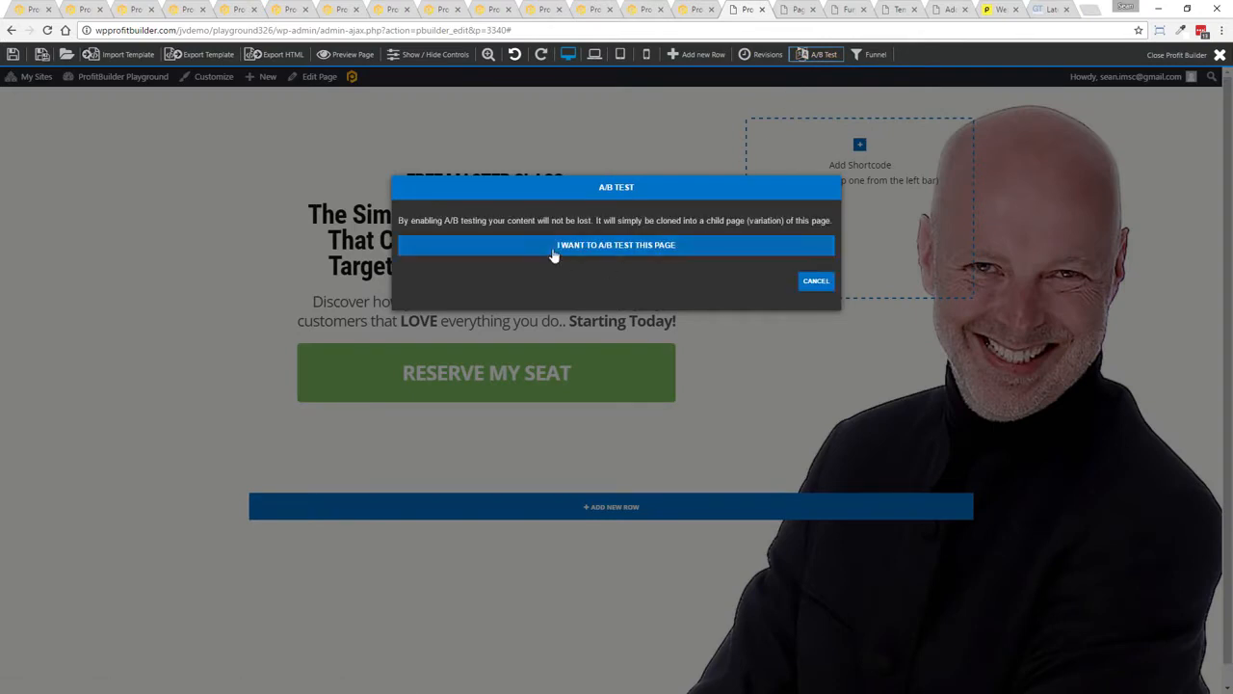
left_click(559, 248)
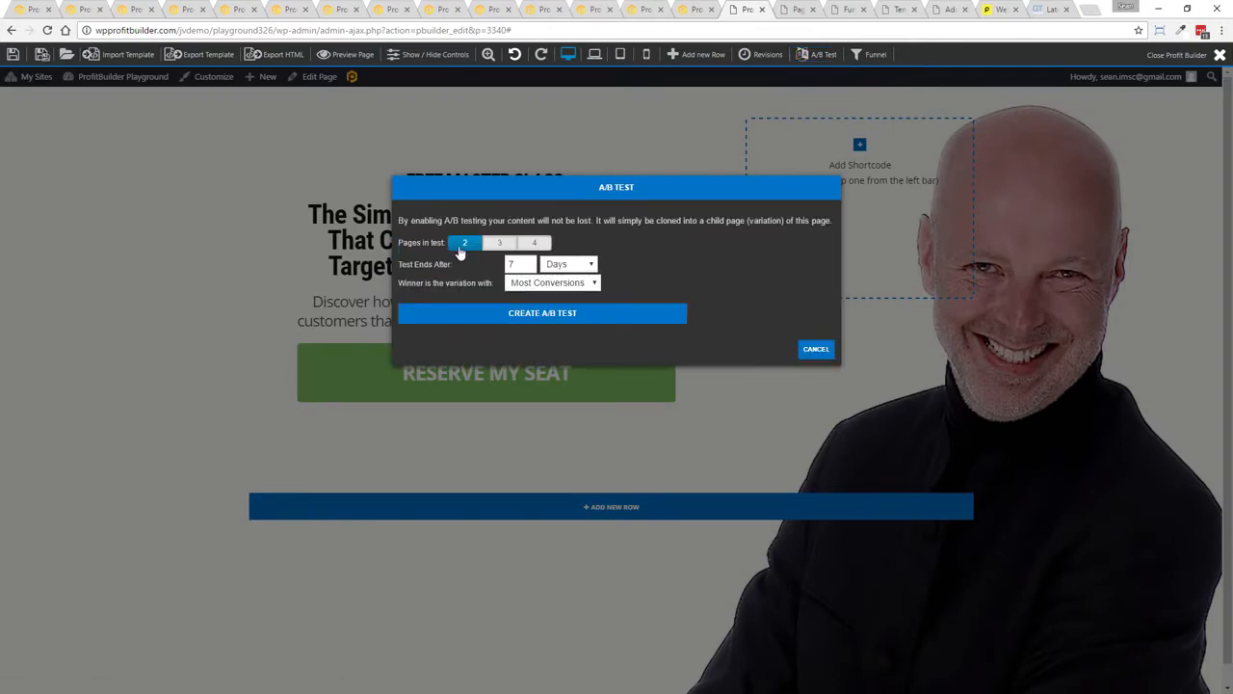
double_click(524, 264)
left_click(708, 264)
left_click(527, 323)
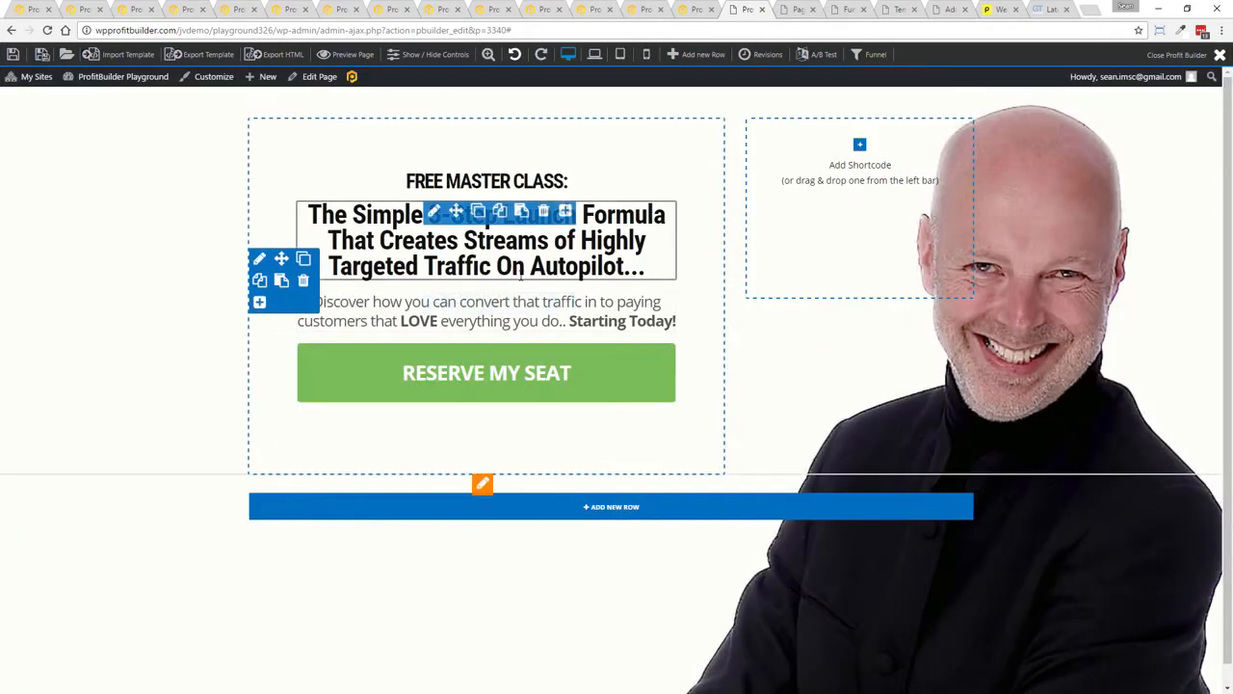
Open the funnel editor and create a new funnel named WebinarTest
mouse_move(434, 355)
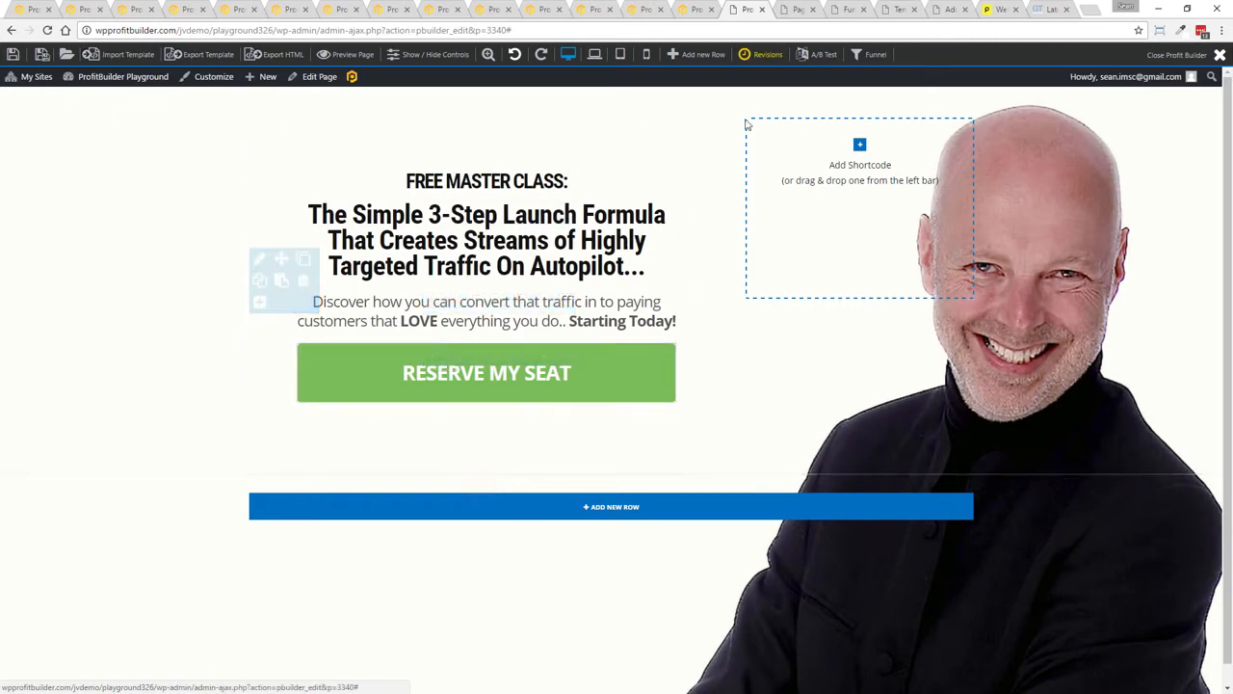
mouse_move(572, 243)
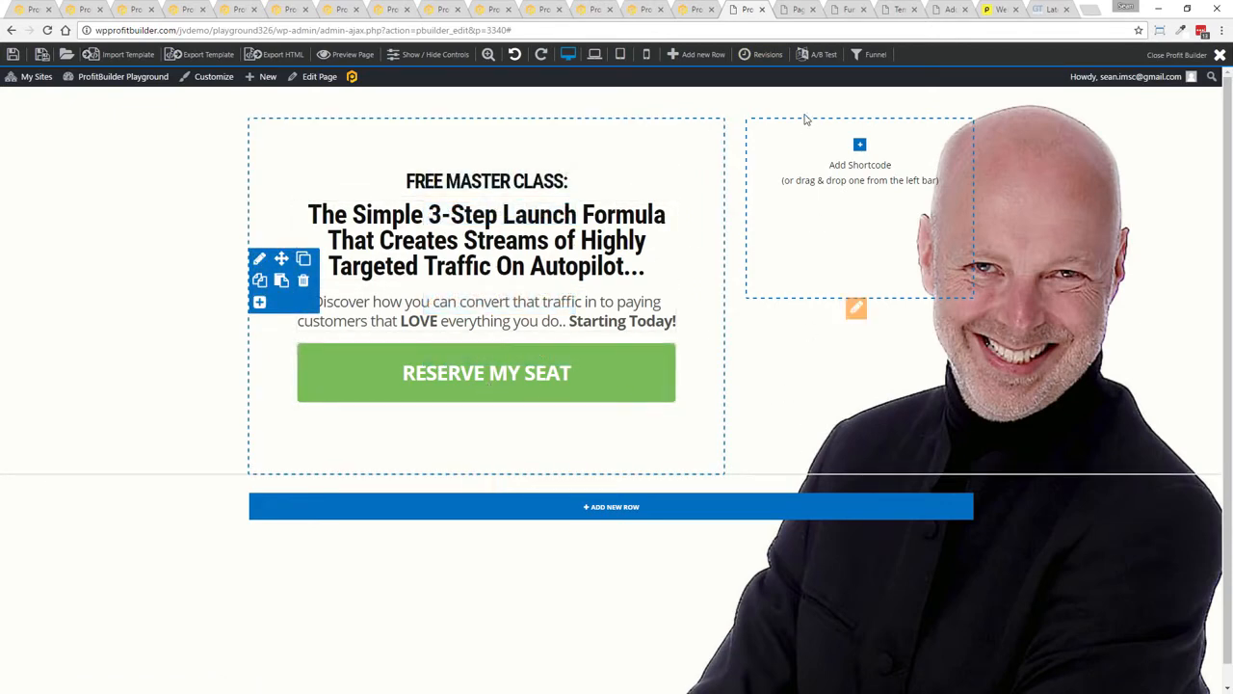
left_click(869, 56)
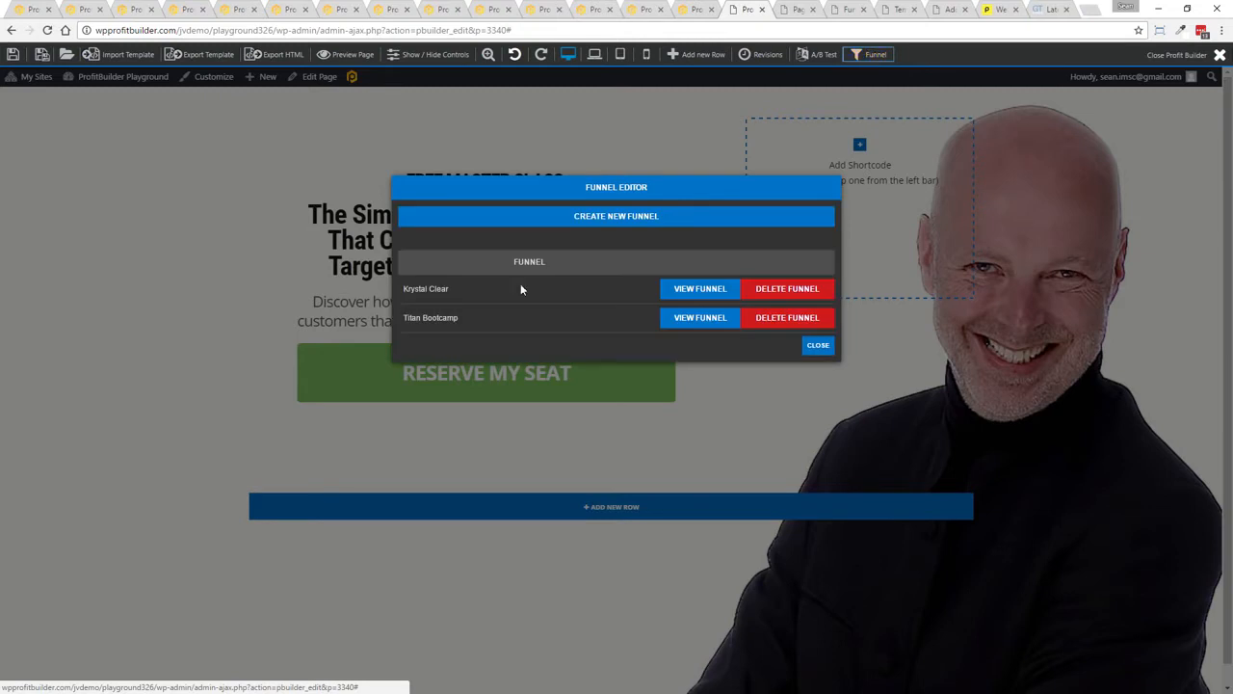
left_click(640, 216)
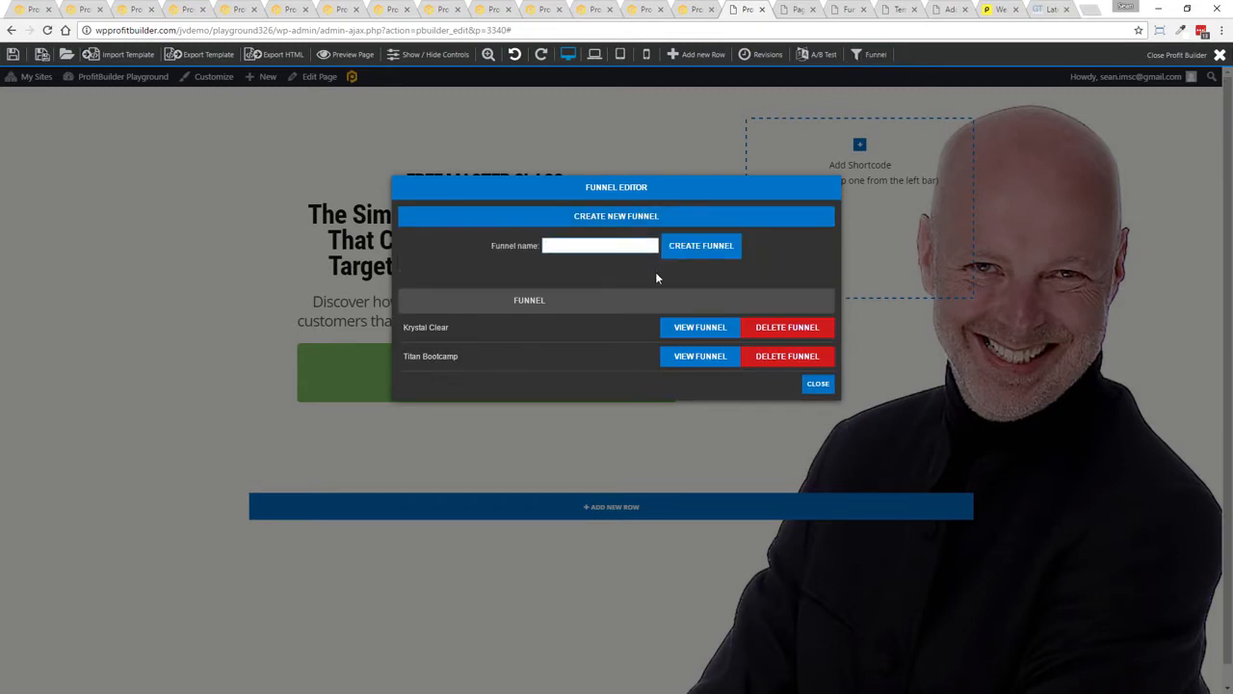
type("WebinarTest")
left_click(710, 248)
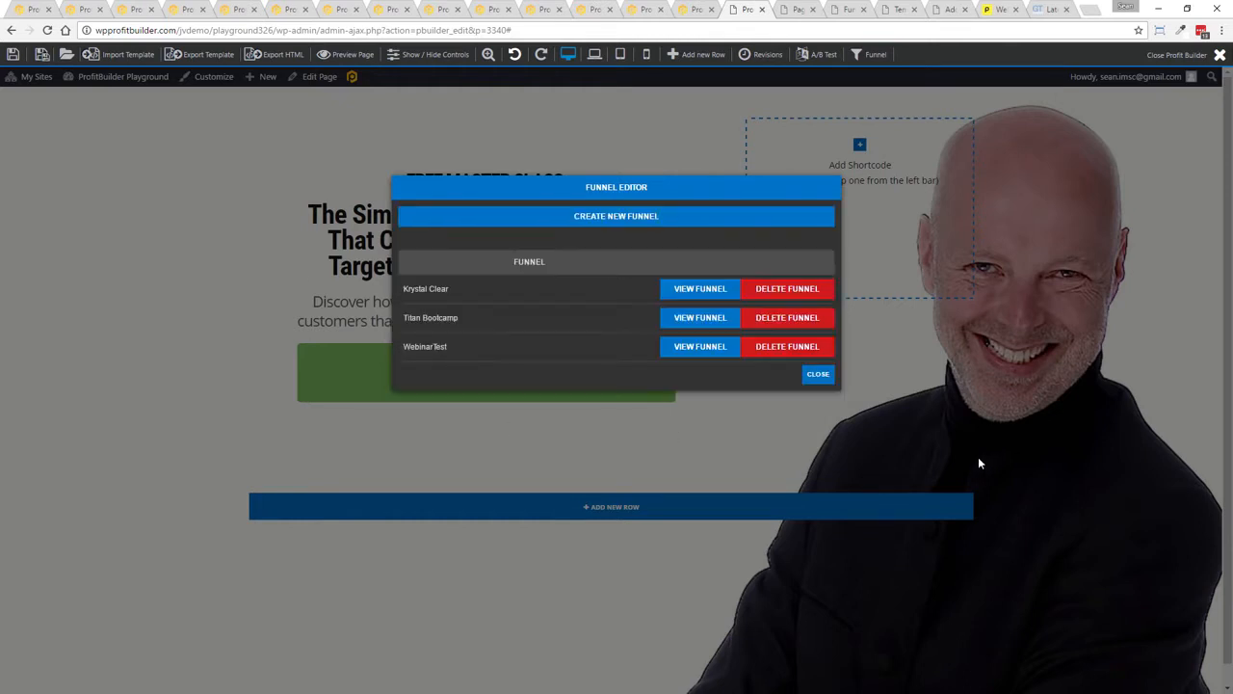
Open the WebinarTest funnel, add the current page to it, and close the funnel editor
left_click(691, 355)
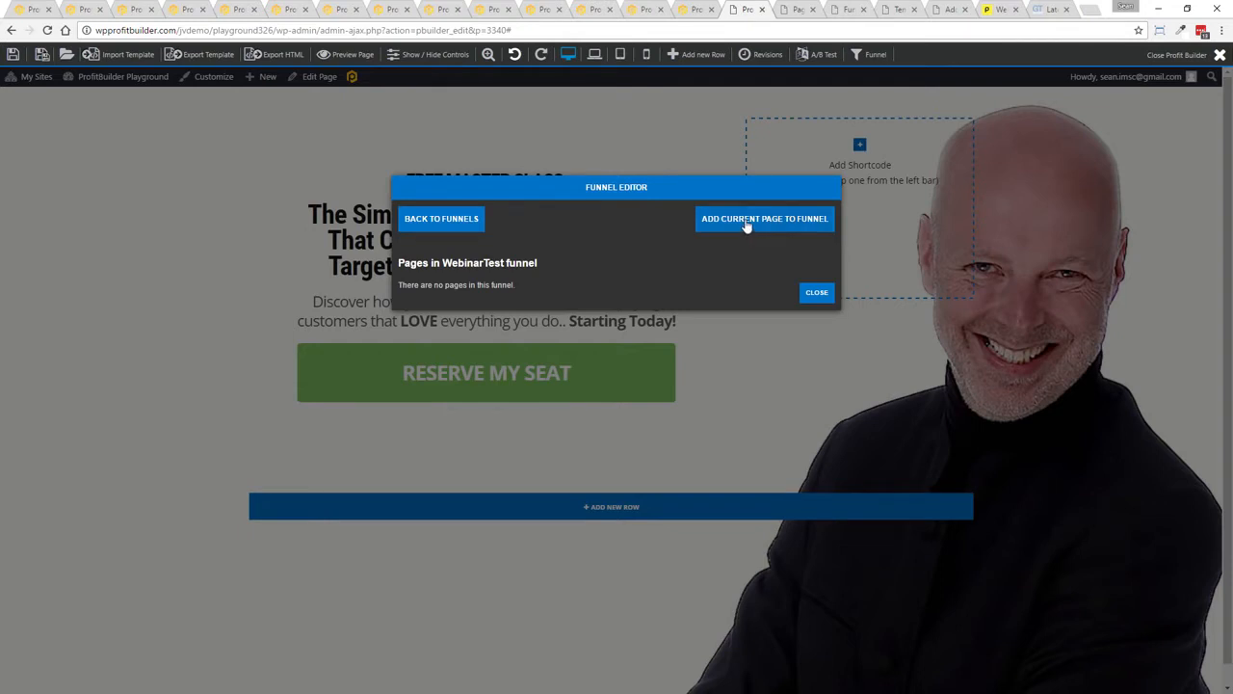
left_click(747, 224)
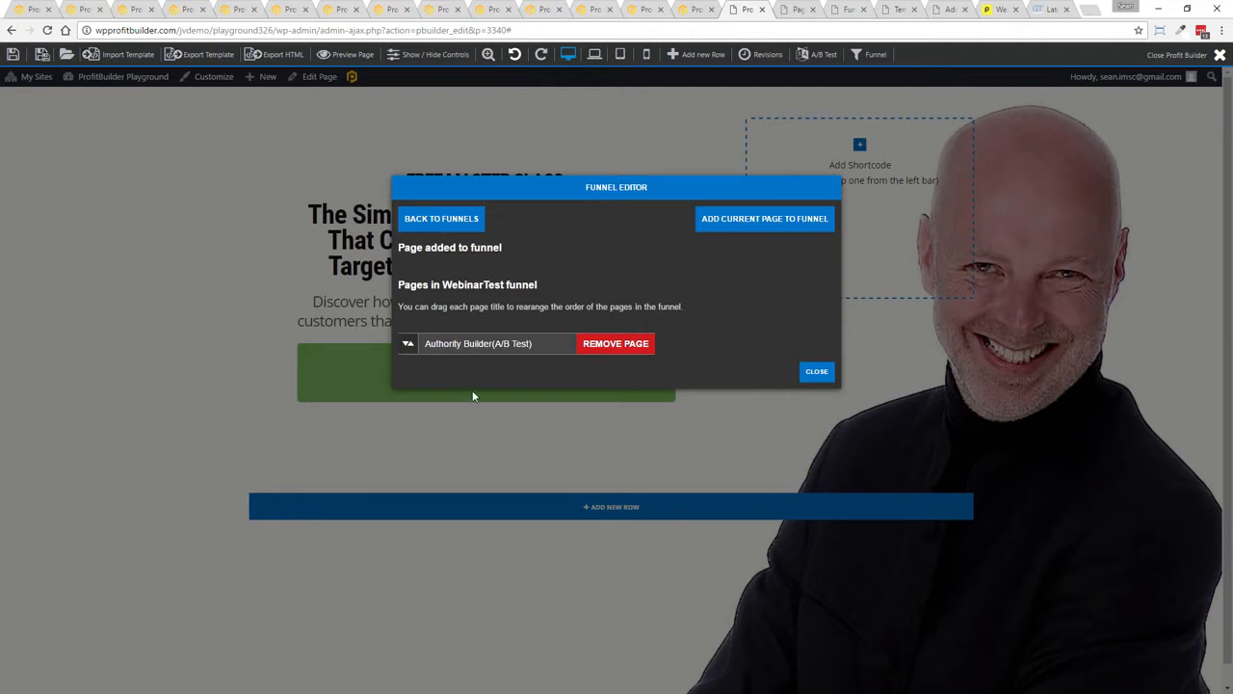
left_click(818, 370)
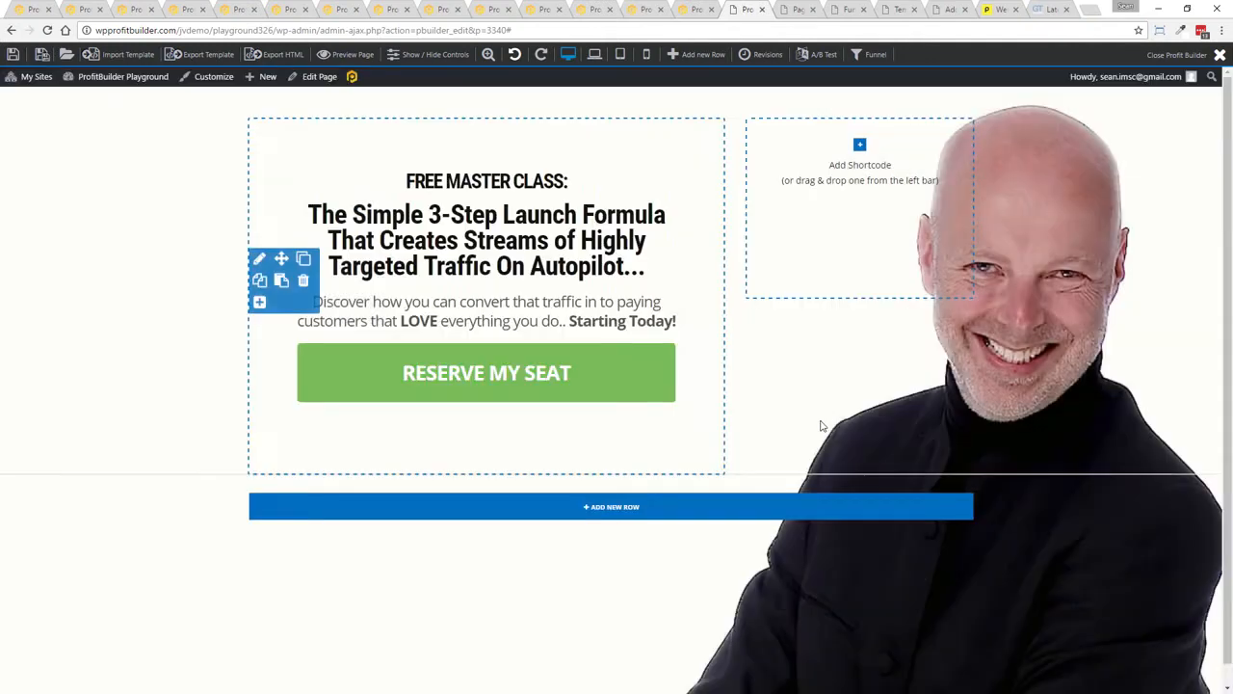
Switch to the Profit Builder funnels overview and open the Titan Bootcamp funnel's page list
left_click(840, 9)
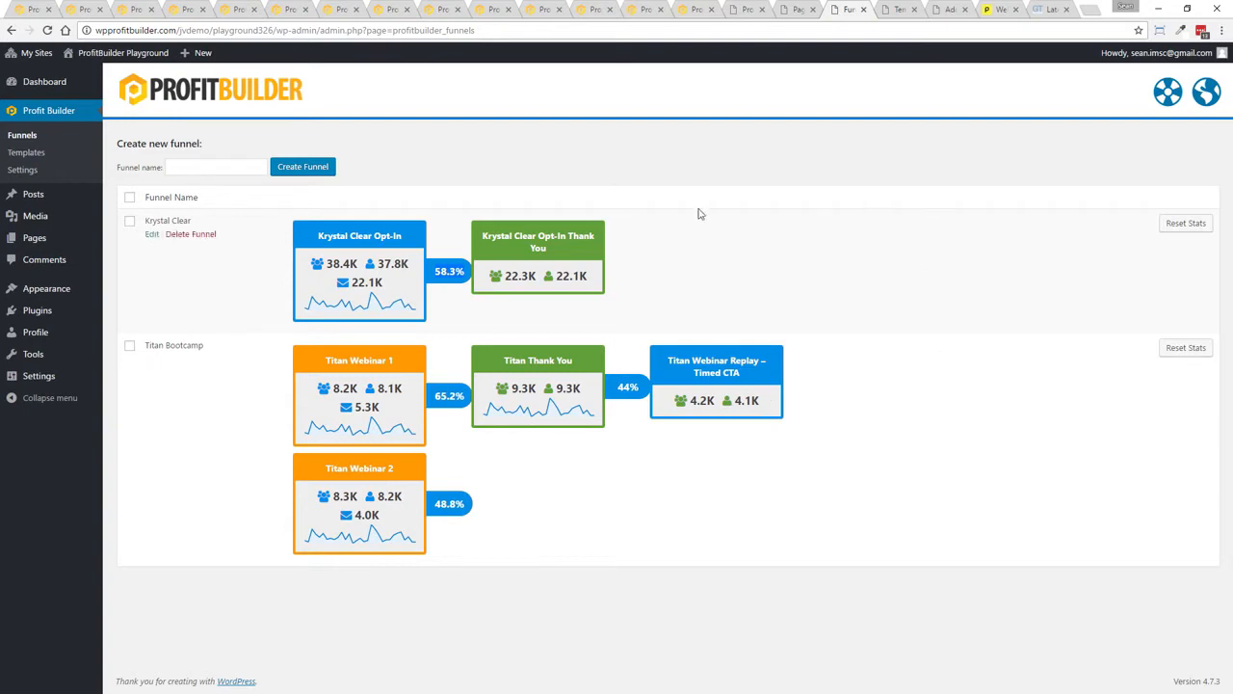
left_click(151, 359)
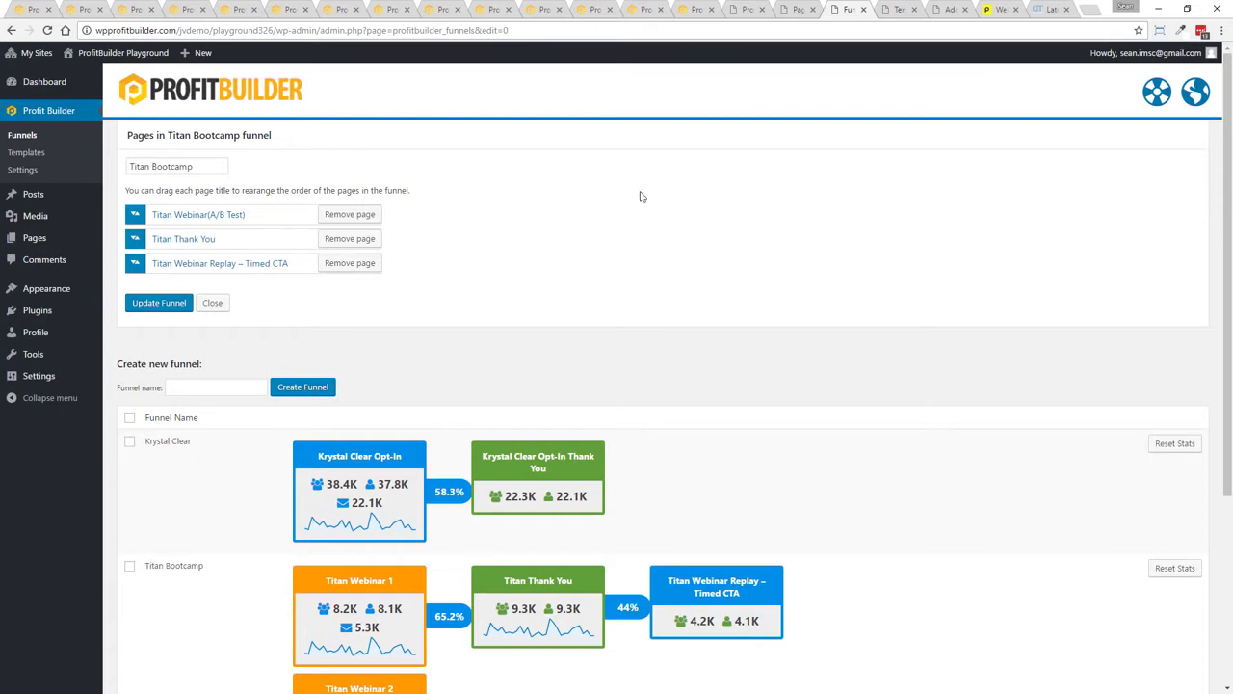
Switch to the Pages list and go to its first page of results
left_click(798, 8)
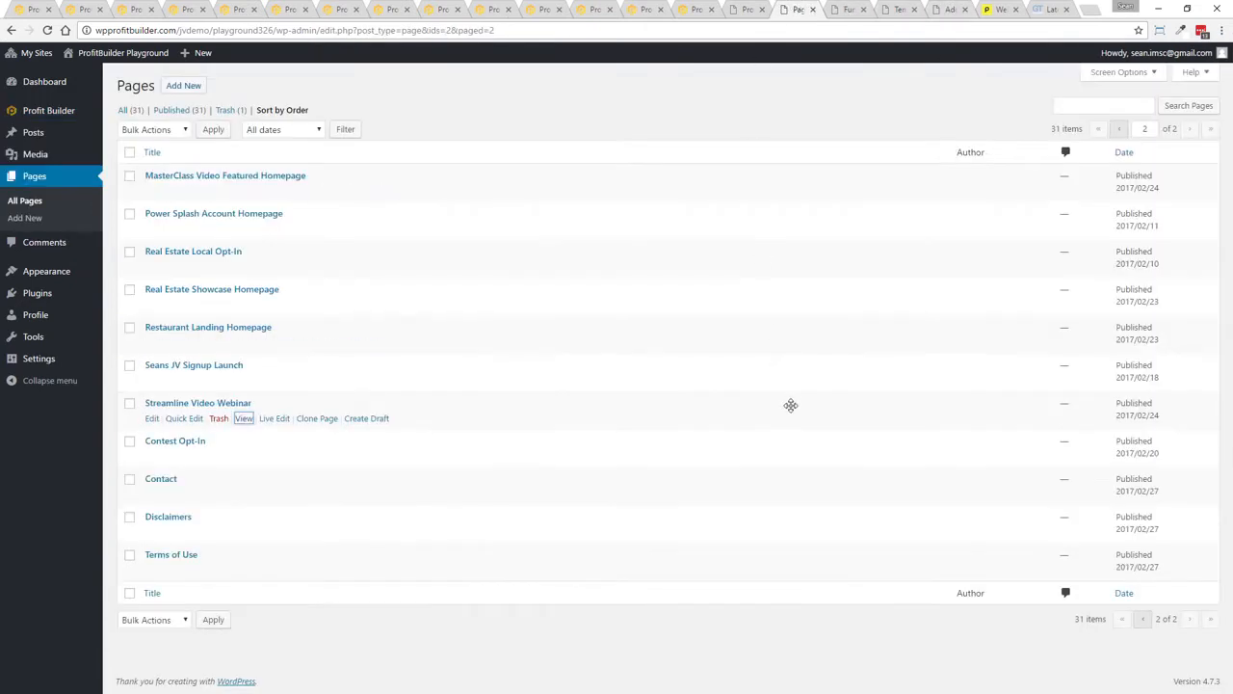
left_click(1119, 131)
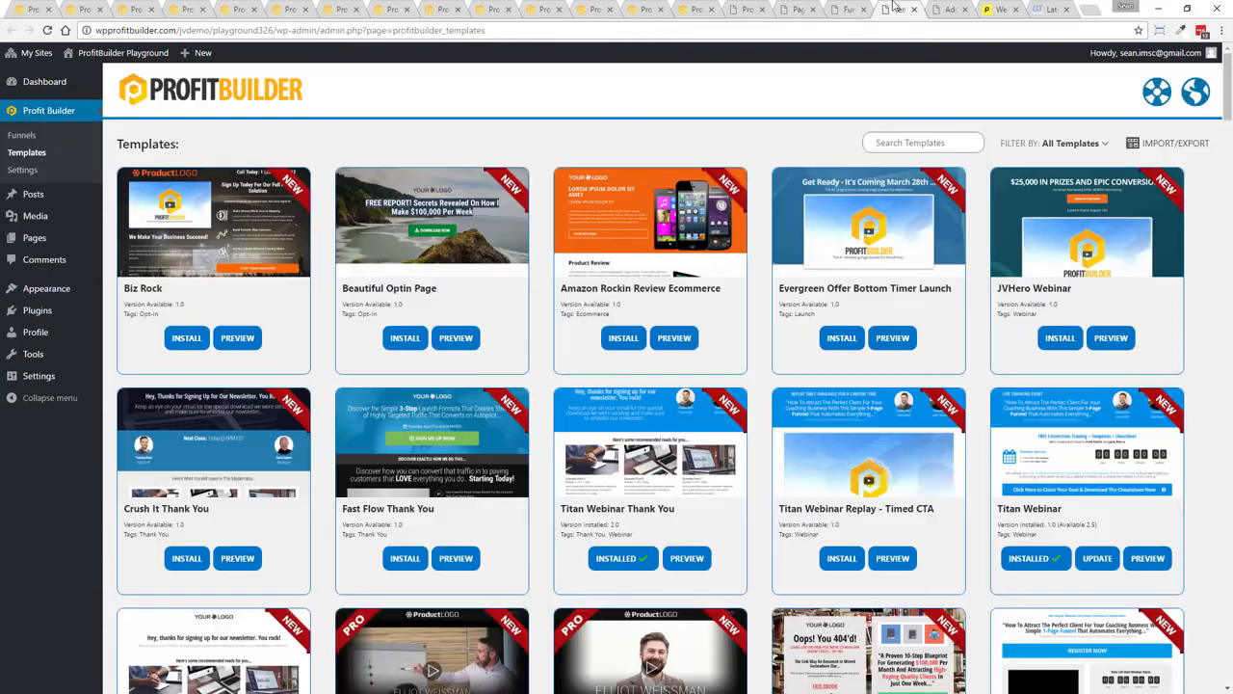
Browse the template library and preview the Free Checklist 2 Opt-In template
left_click(896, 9)
left_click_drag(1226, 89, 1205, 245)
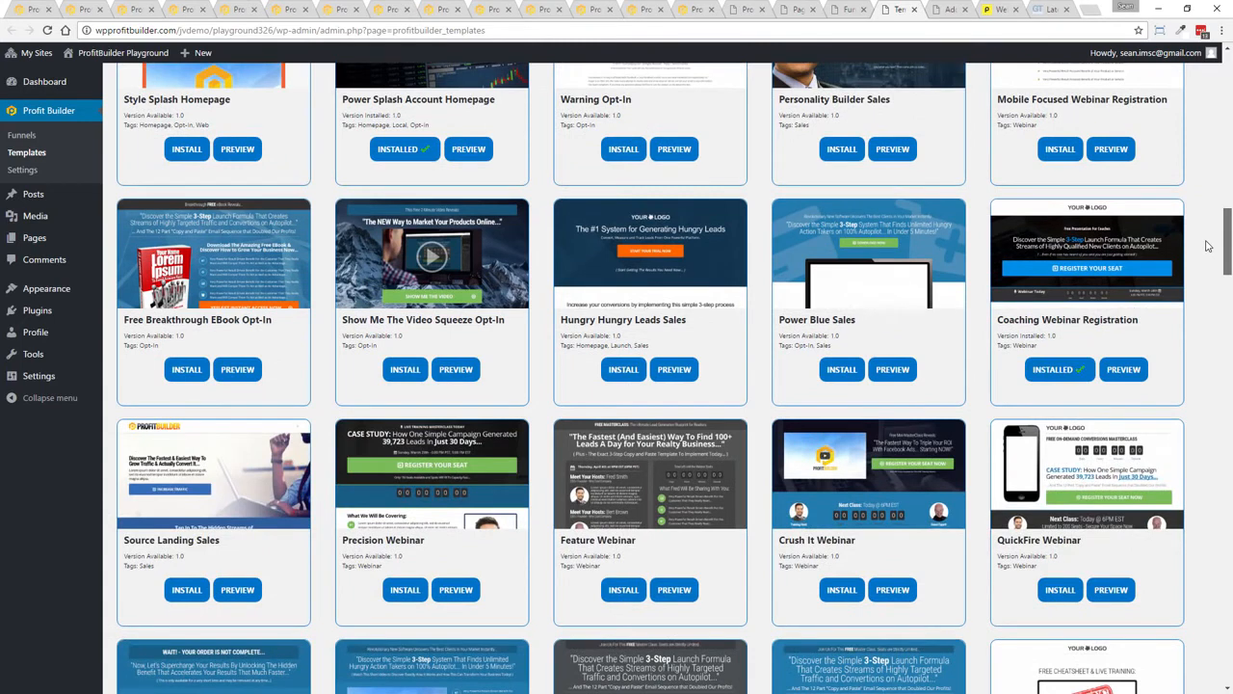
left_click_drag(1208, 246, 1208, 245)
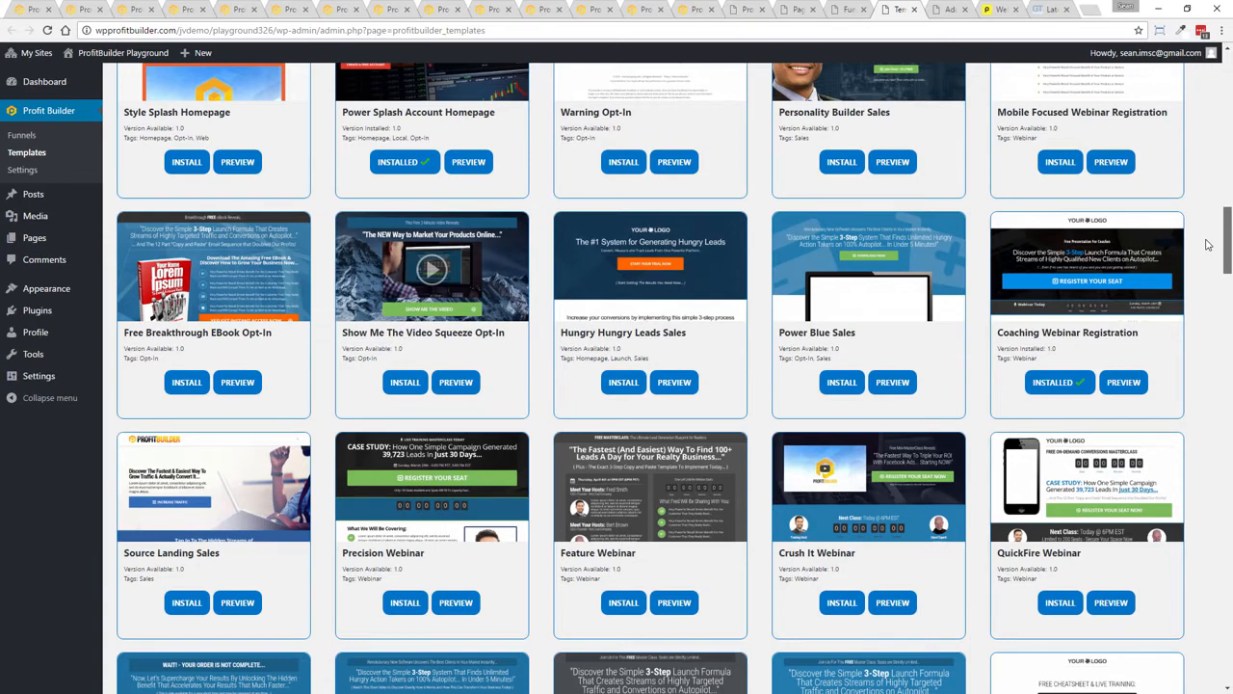
left_click_drag(1208, 245, 1209, 246)
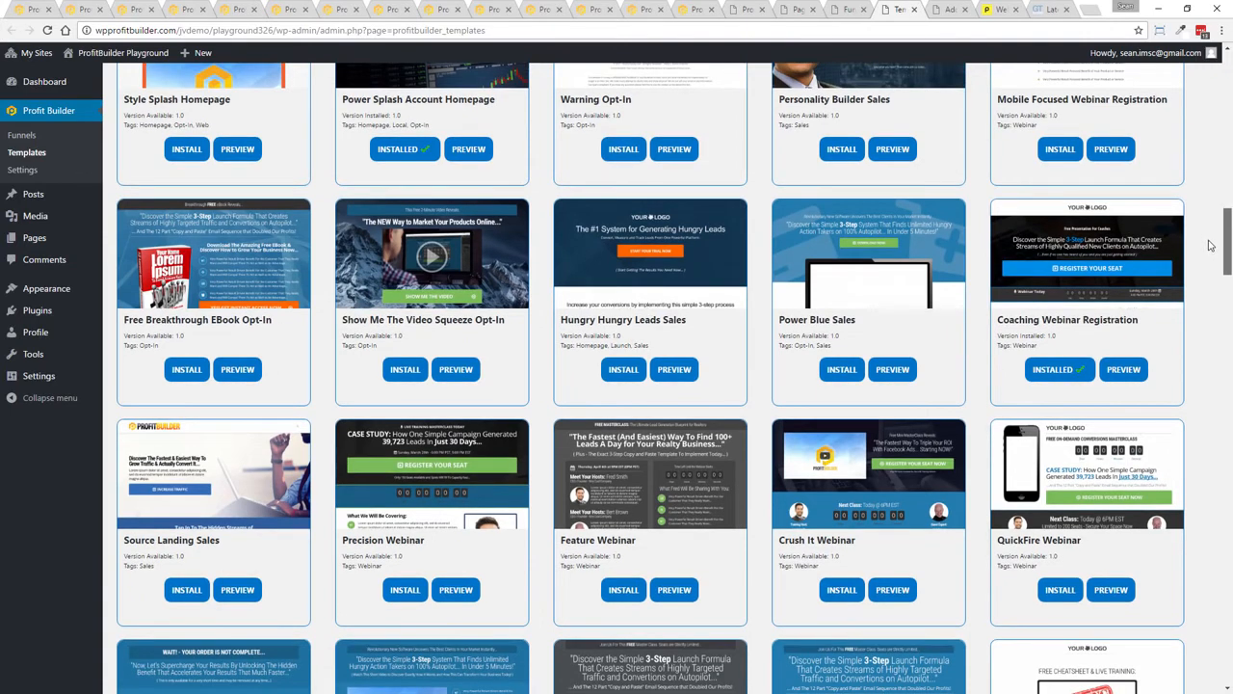
left_click_drag(1210, 245, 1210, 347)
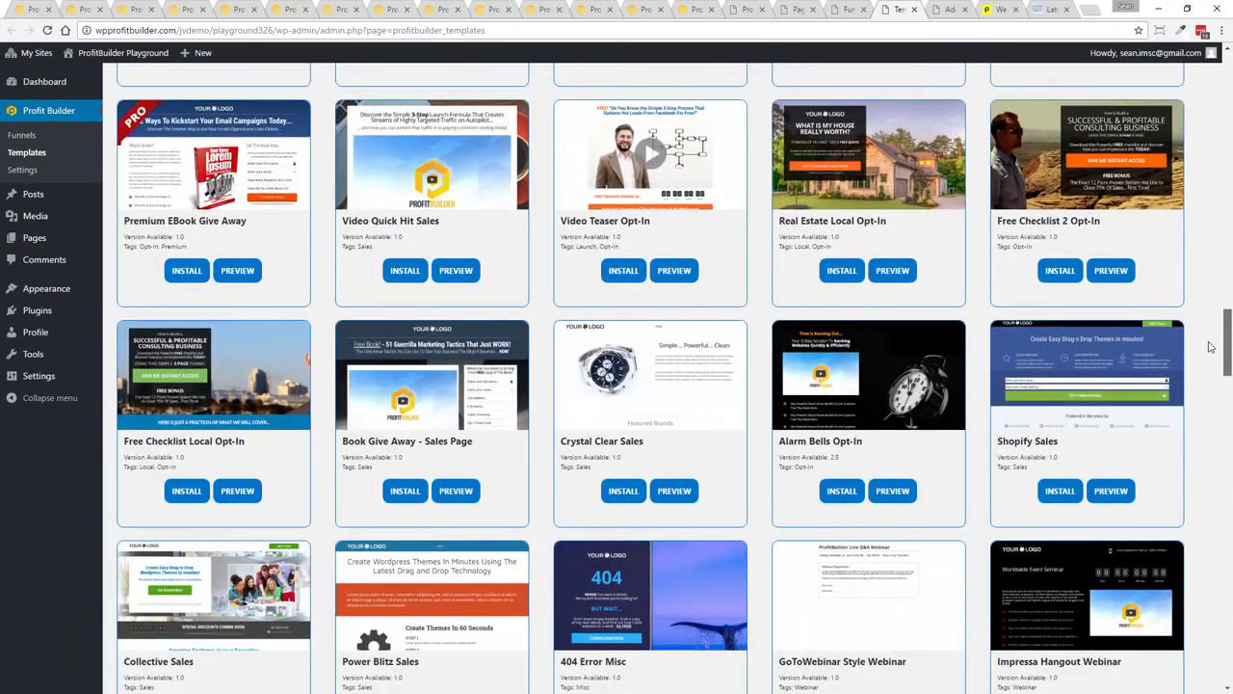
scroll(1212, 345, "up", 2)
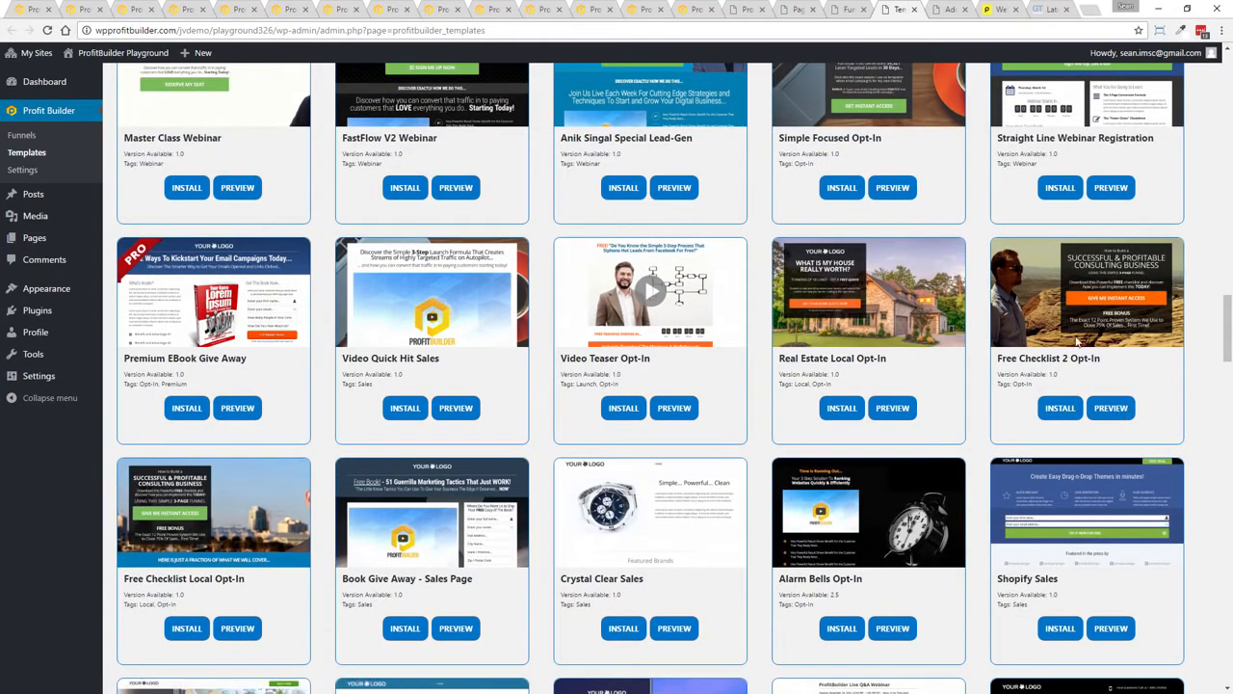
left_click(1110, 412)
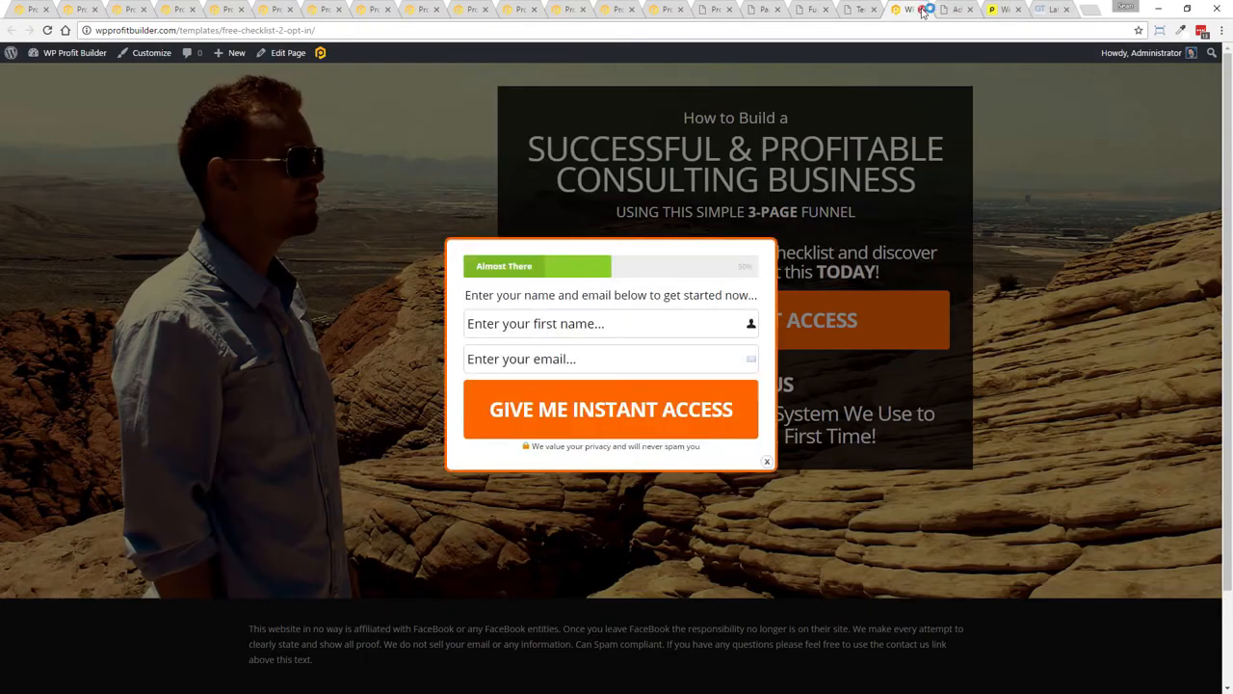
left_click(922, 10)
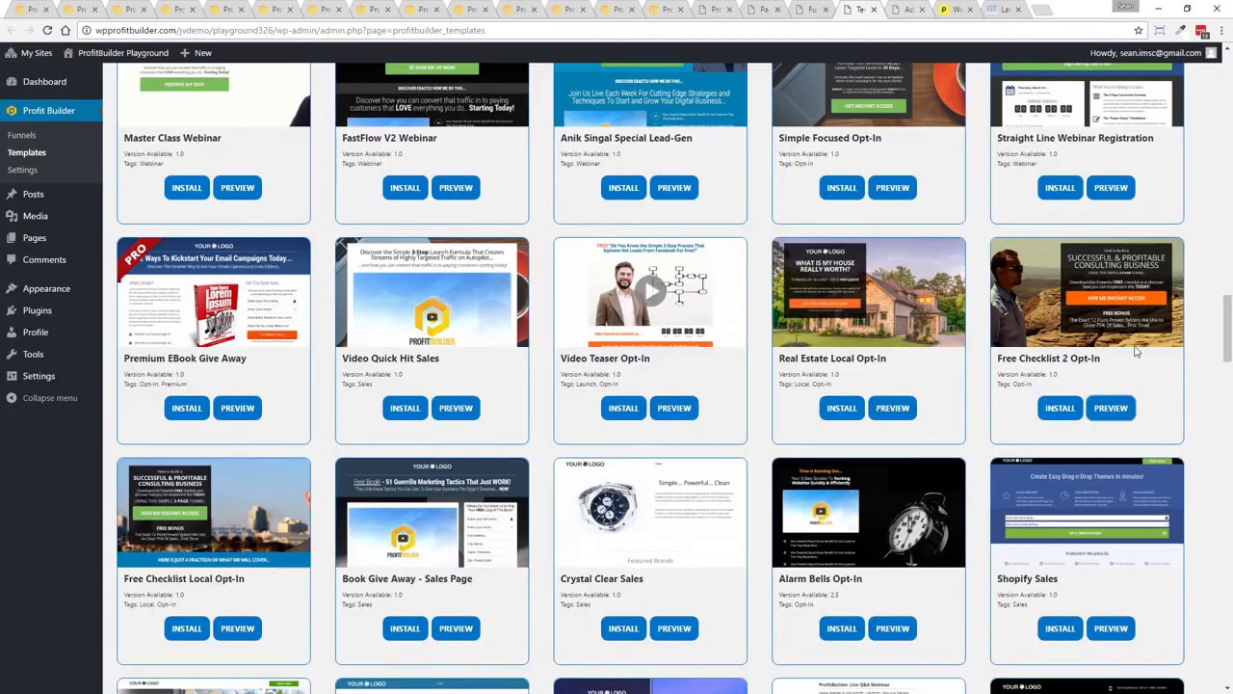
Scroll further through the templates, preview Coming Soon Special, and return to the library's top filter
scroll(939, 377, "down", 5)
scroll(939, 375, "down", 2)
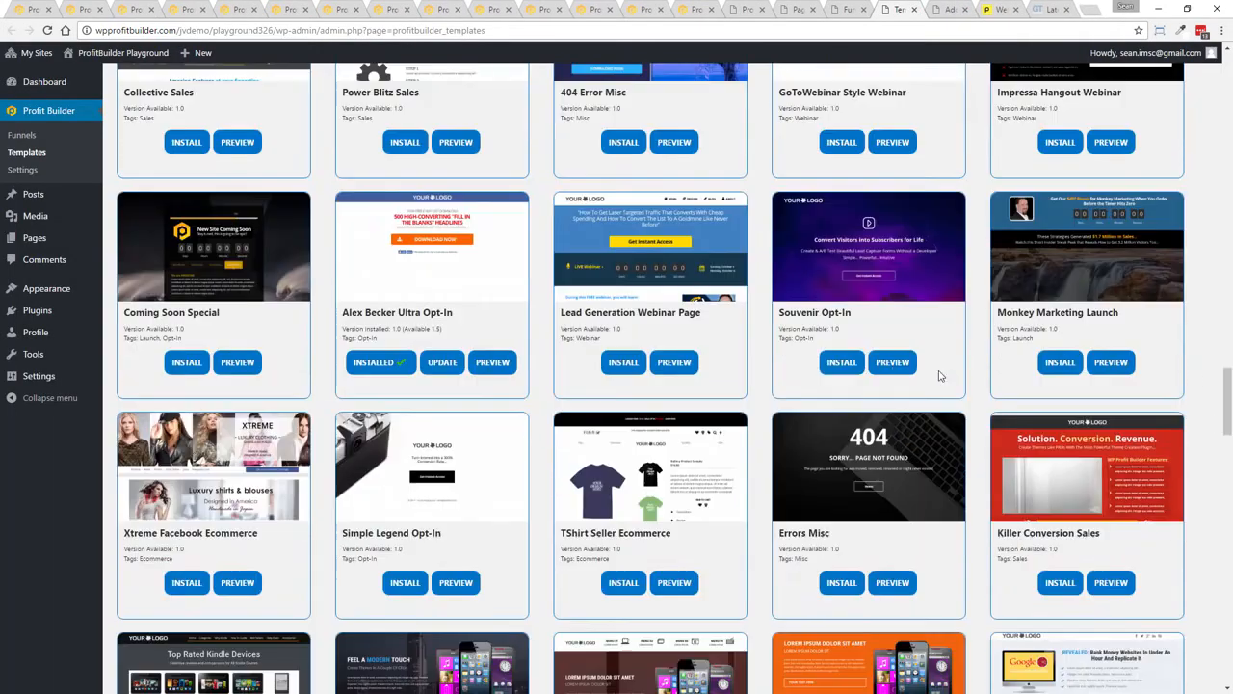
left_click(235, 367)
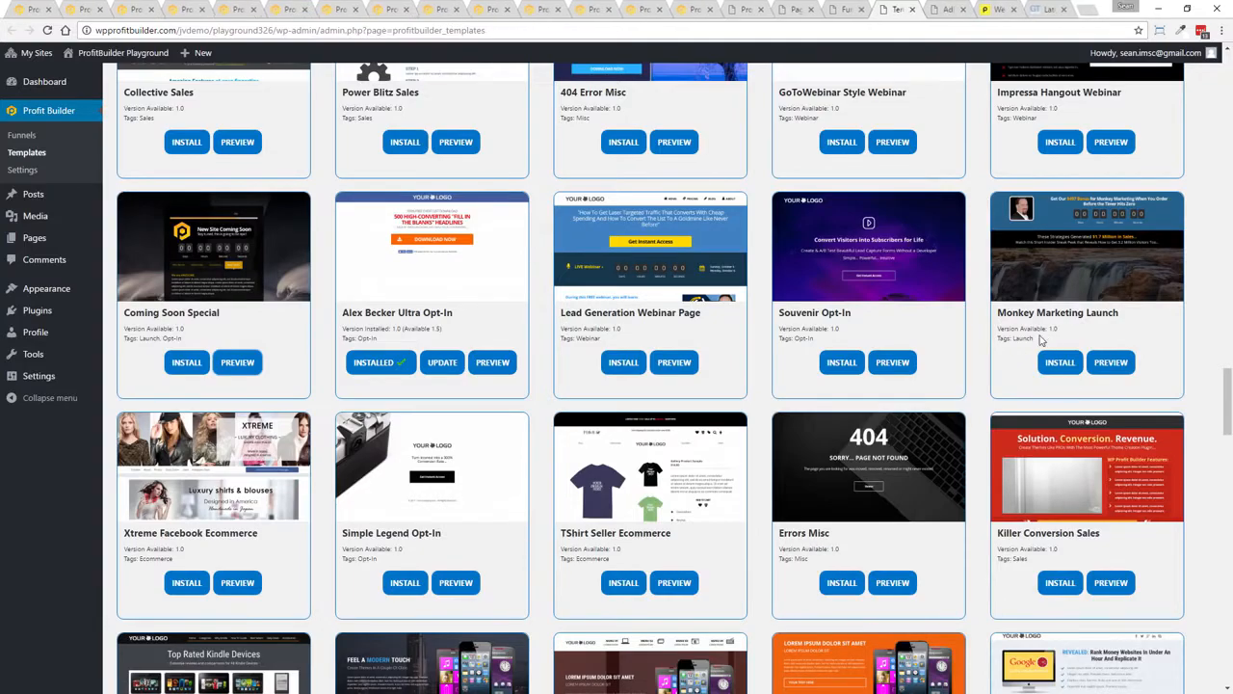
scroll(898, 488, "down", 7)
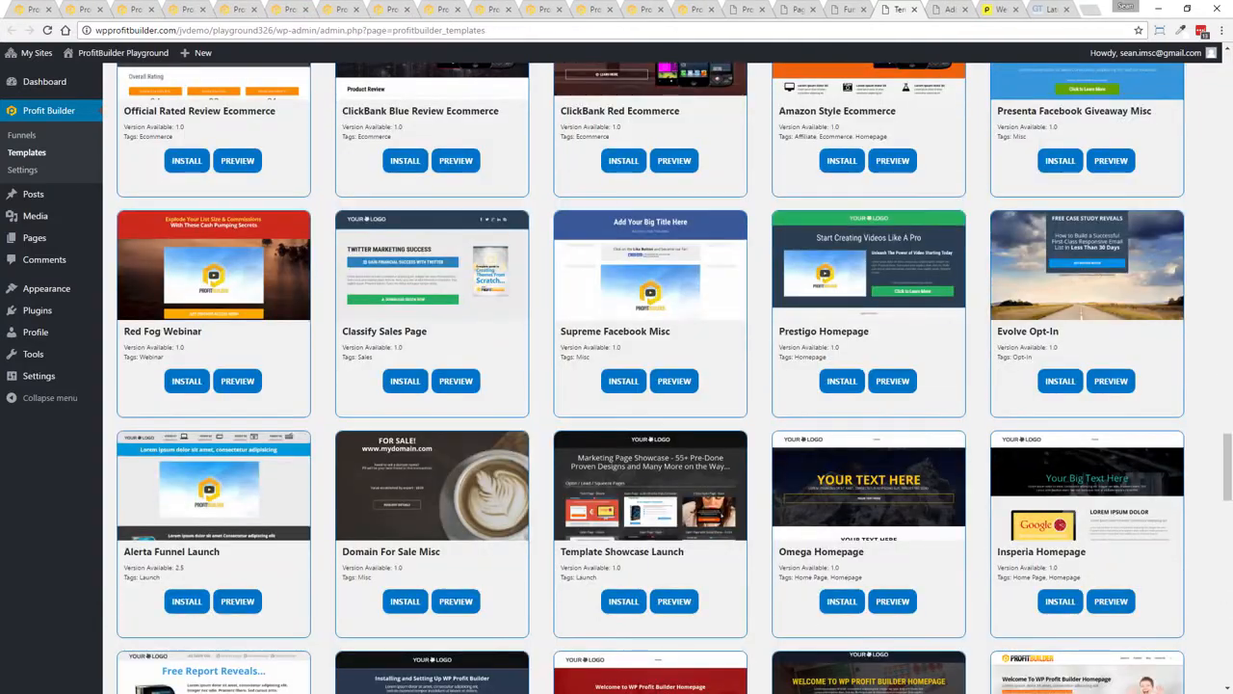
left_click_drag(1227, 467, 1227, 116)
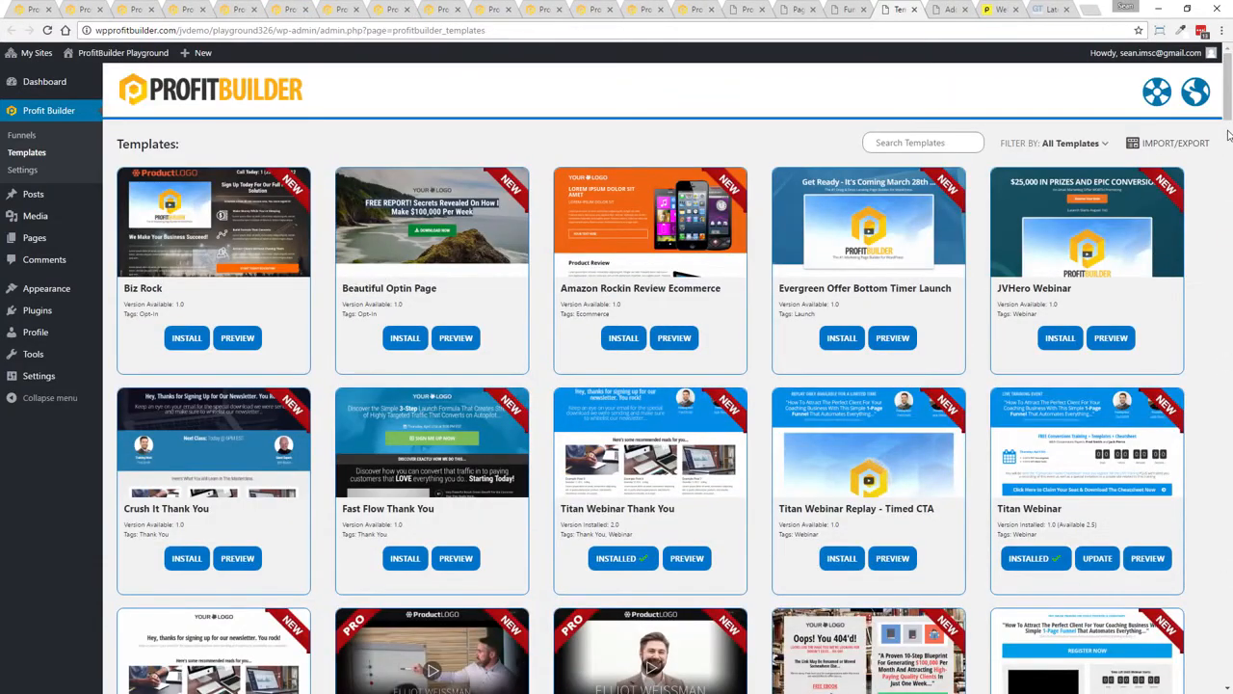
left_click(1063, 144)
Switch to the Add New Page tab and title the new page Test Webinar
left_click(941, 9)
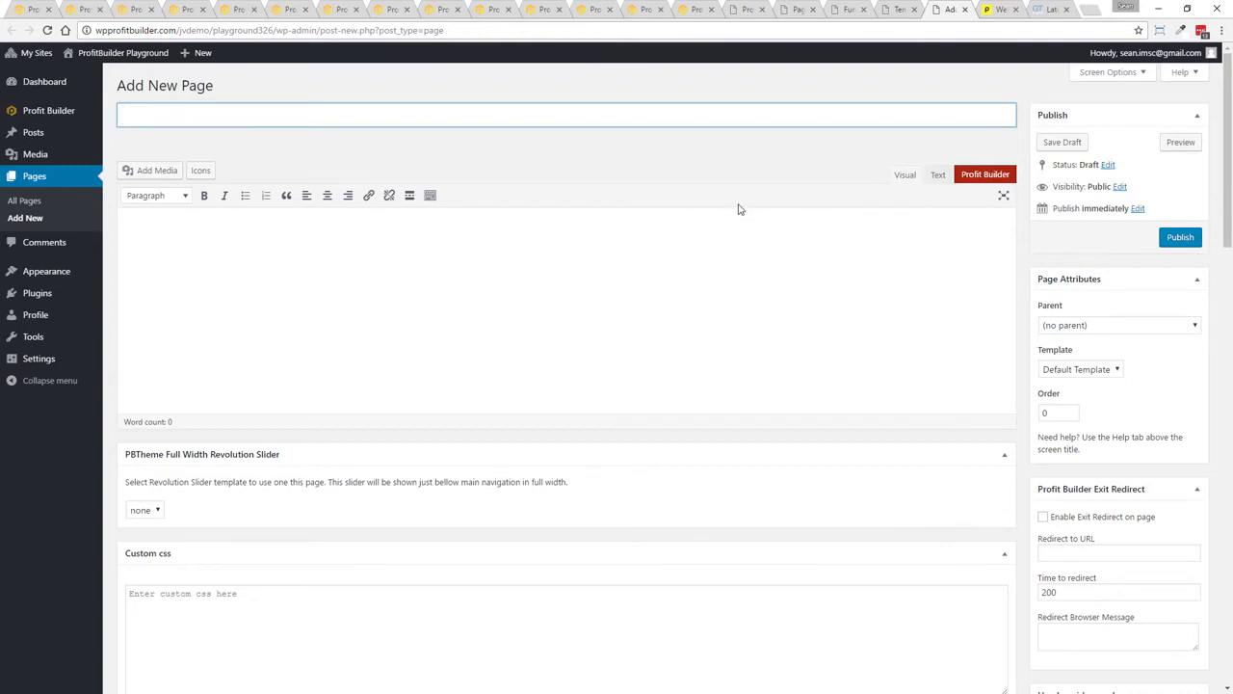
type("Test Webinar")
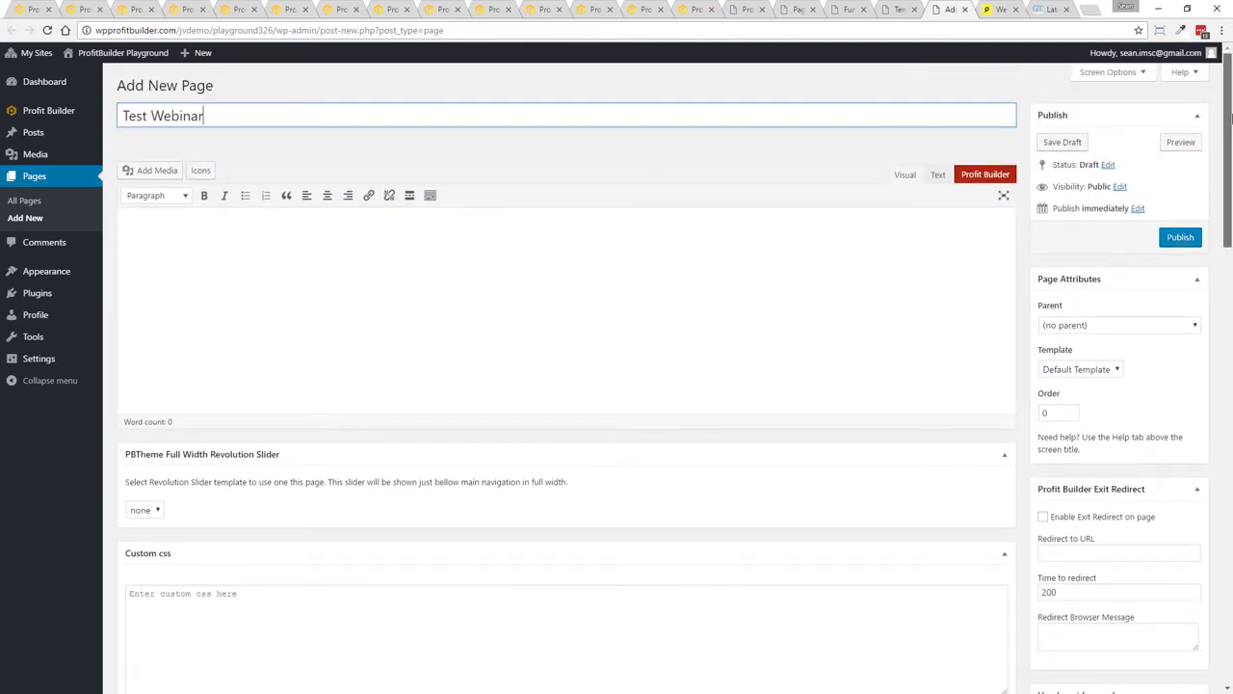
Enable Remove page padding, Hide breadcrumbs, Hide menu, Hide top bar and Hide footer in the page options
left_click_drag(1221, 117, 1221, 205)
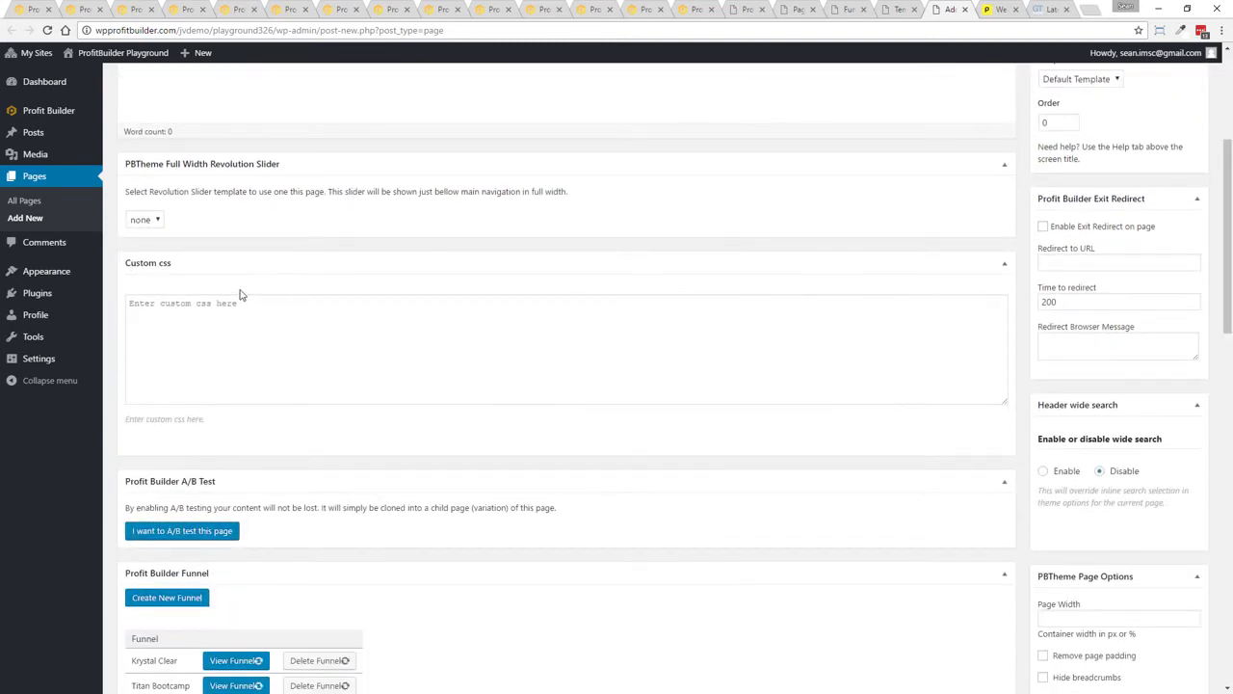
scroll(498, 515, "down", 3)
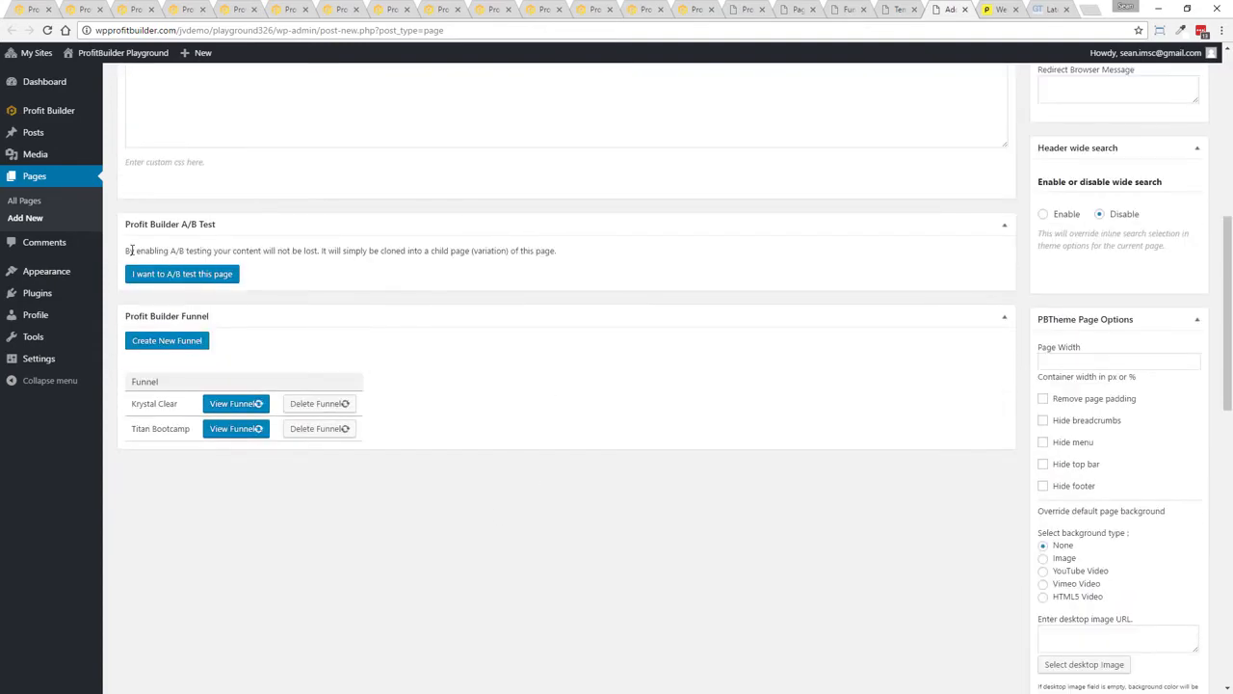
left_click_drag(1226, 279, 1191, 311)
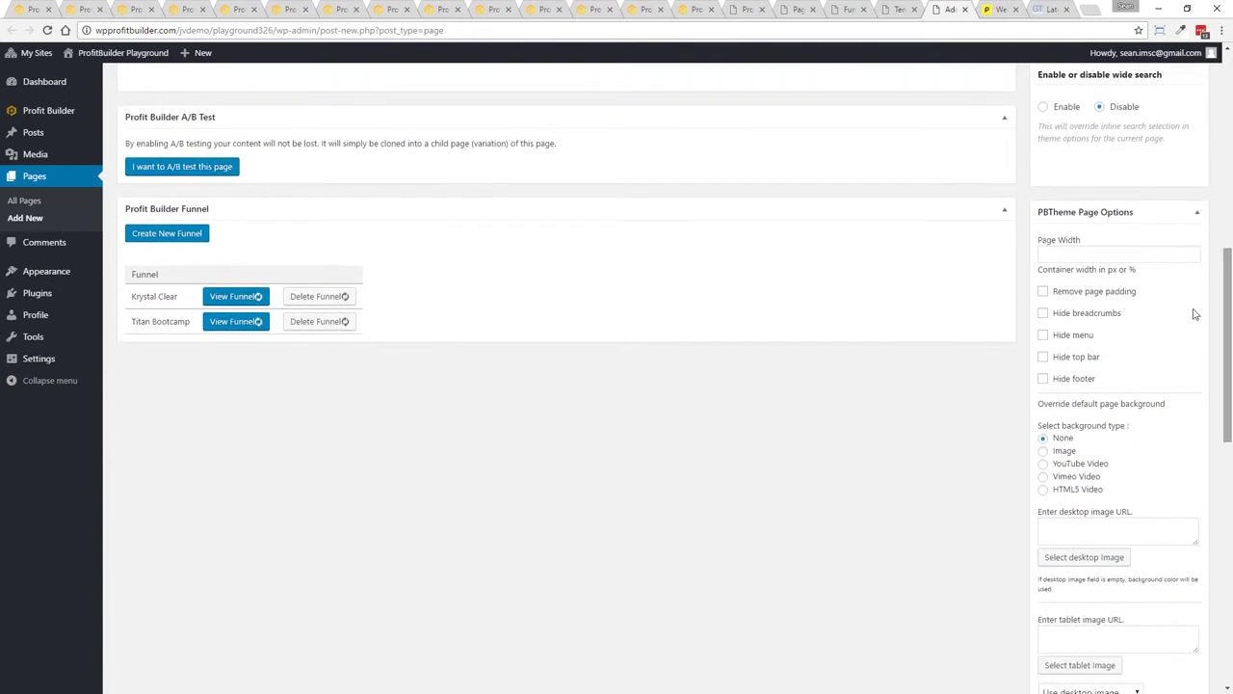
left_click(1042, 292)
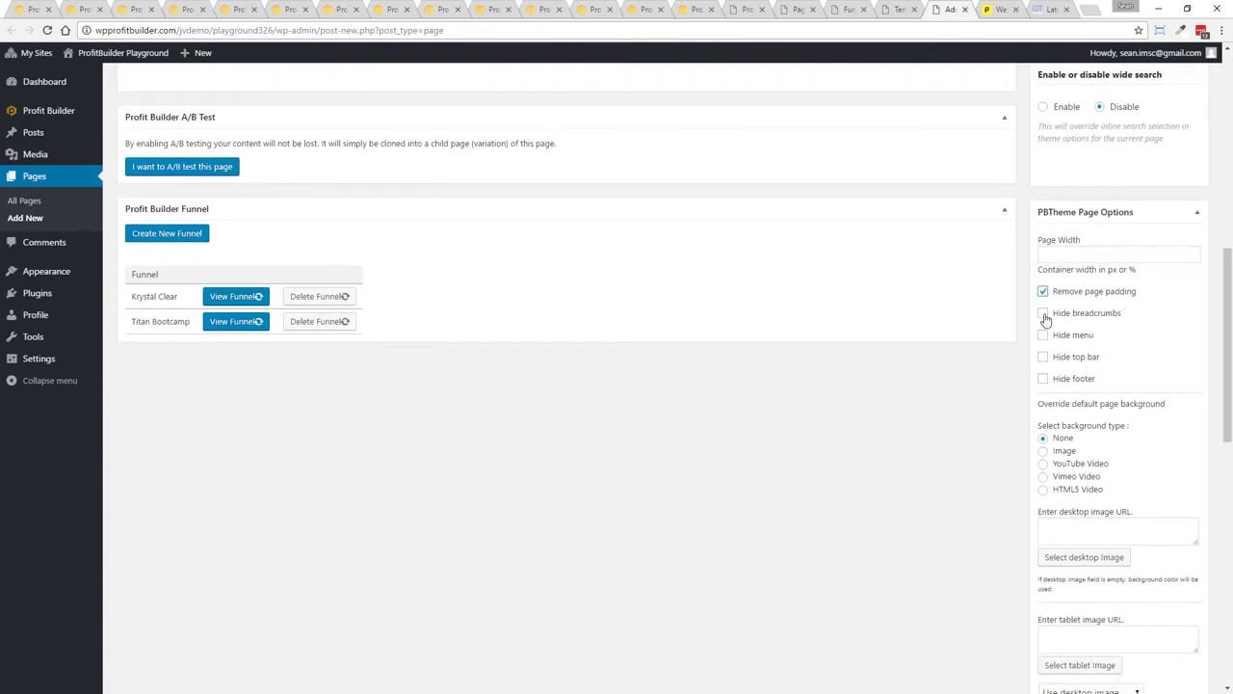
left_click(1042, 313)
left_click(1043, 334)
left_click(1042, 356)
left_click(1043, 379)
Review the remaining page background, video and retargeting options, then return to the top
left_click_drag(1229, 324, 1229, 428)
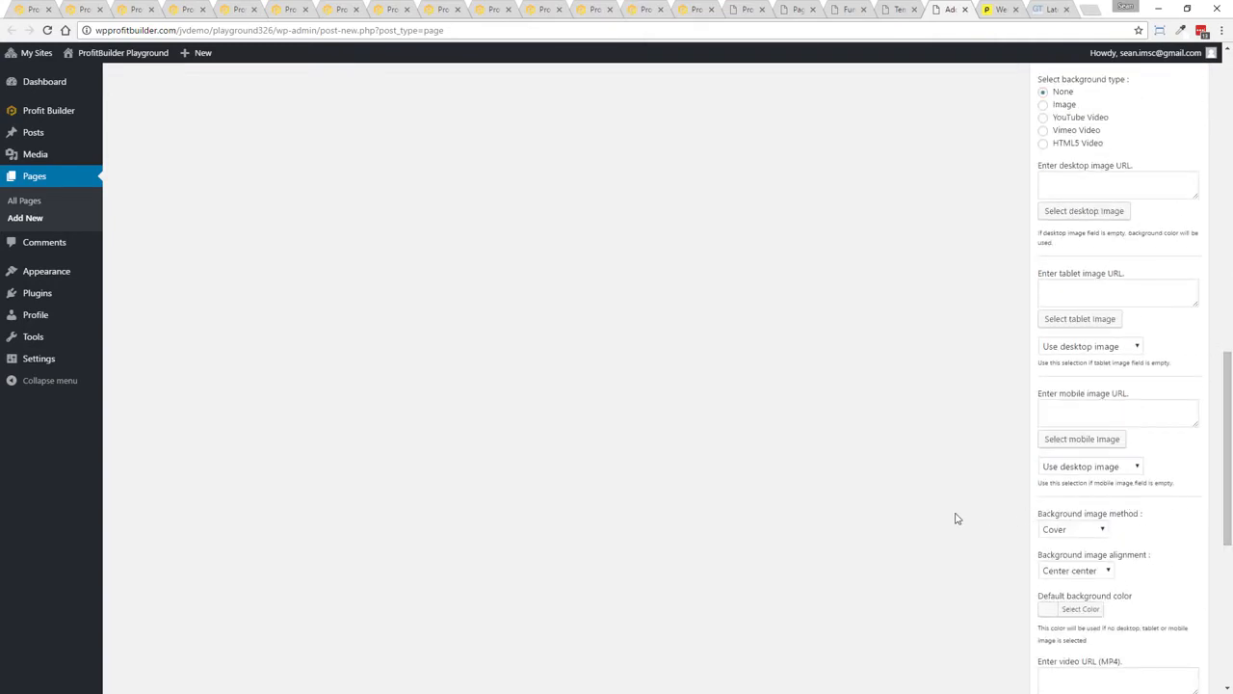
left_click_drag(1226, 468, 1225, 608)
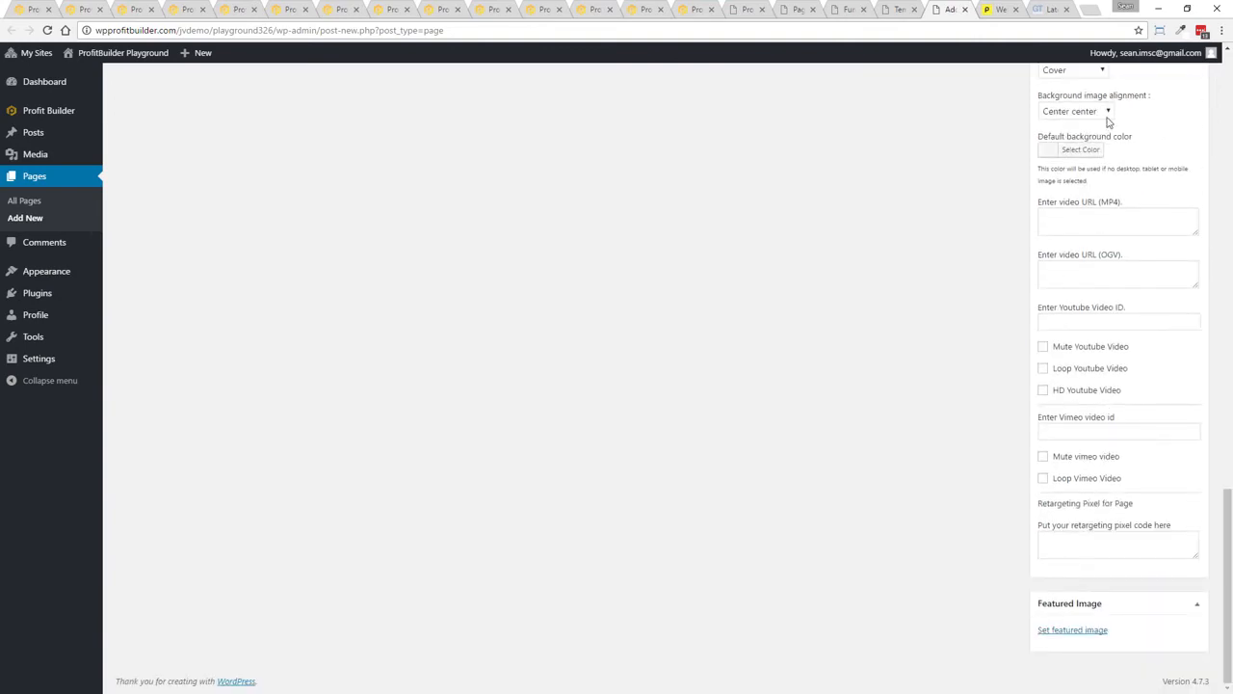
left_click_drag(1226, 617, 1226, 183)
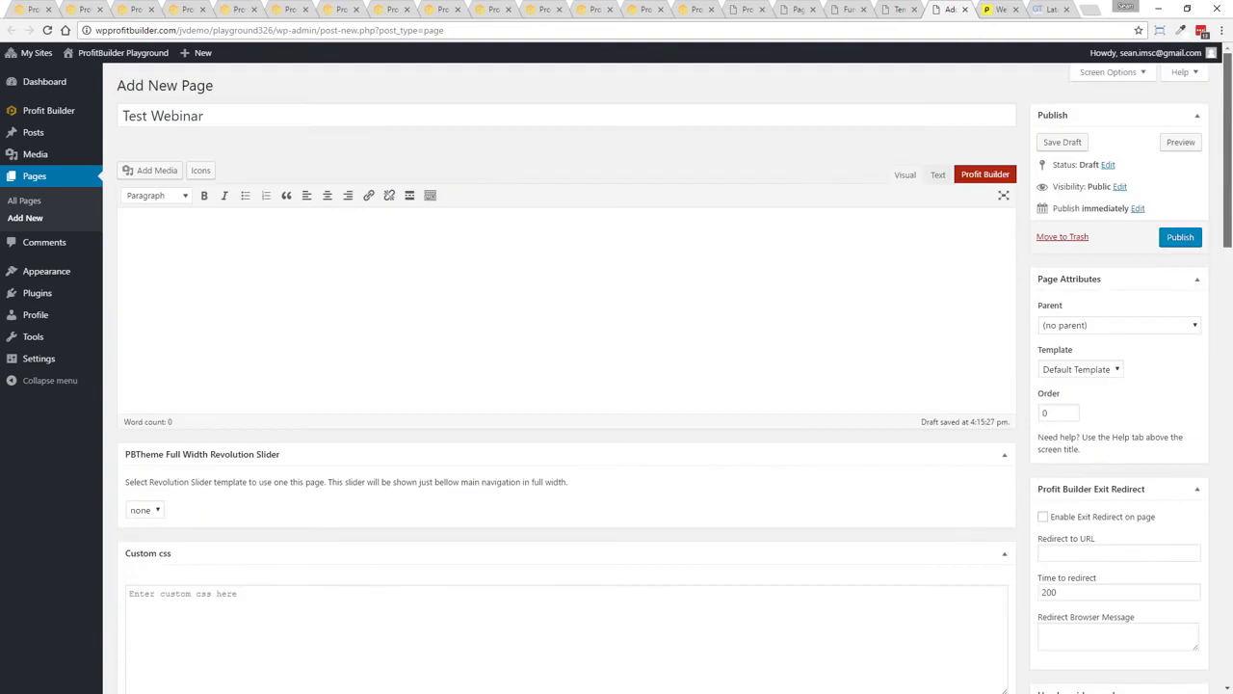
Publish the Test Webinar page and start building a new blank page in ProfitBuilder
left_click(1185, 241)
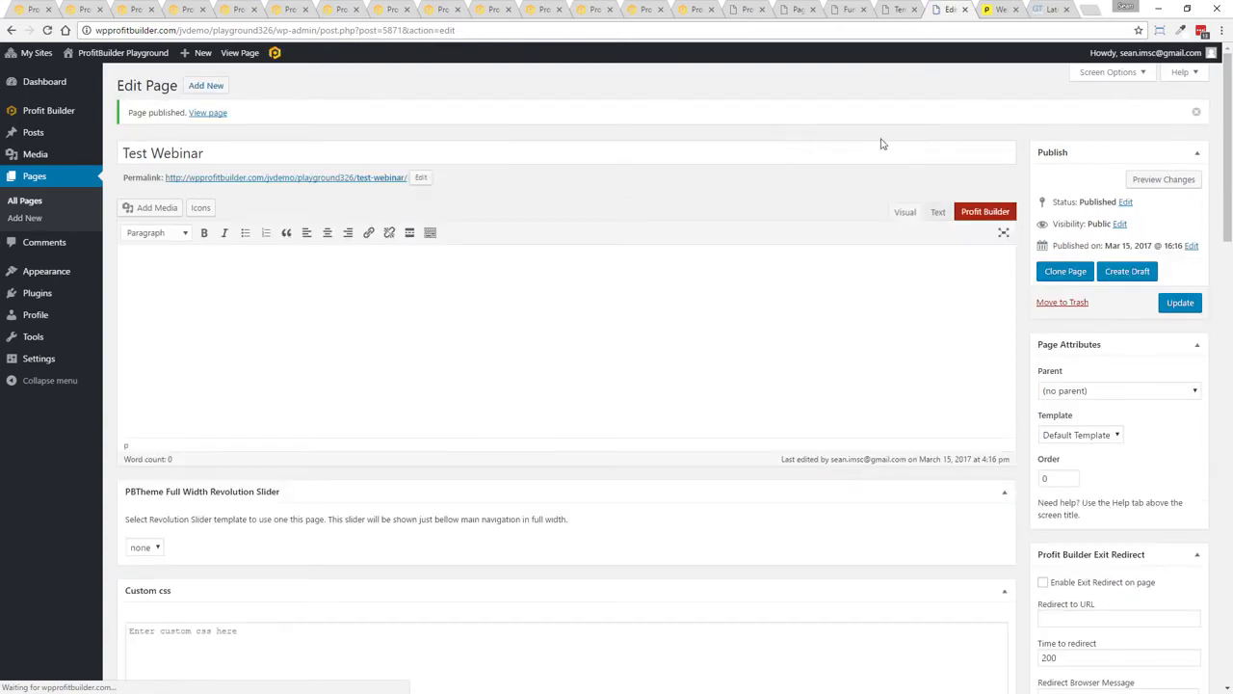
left_click(276, 54)
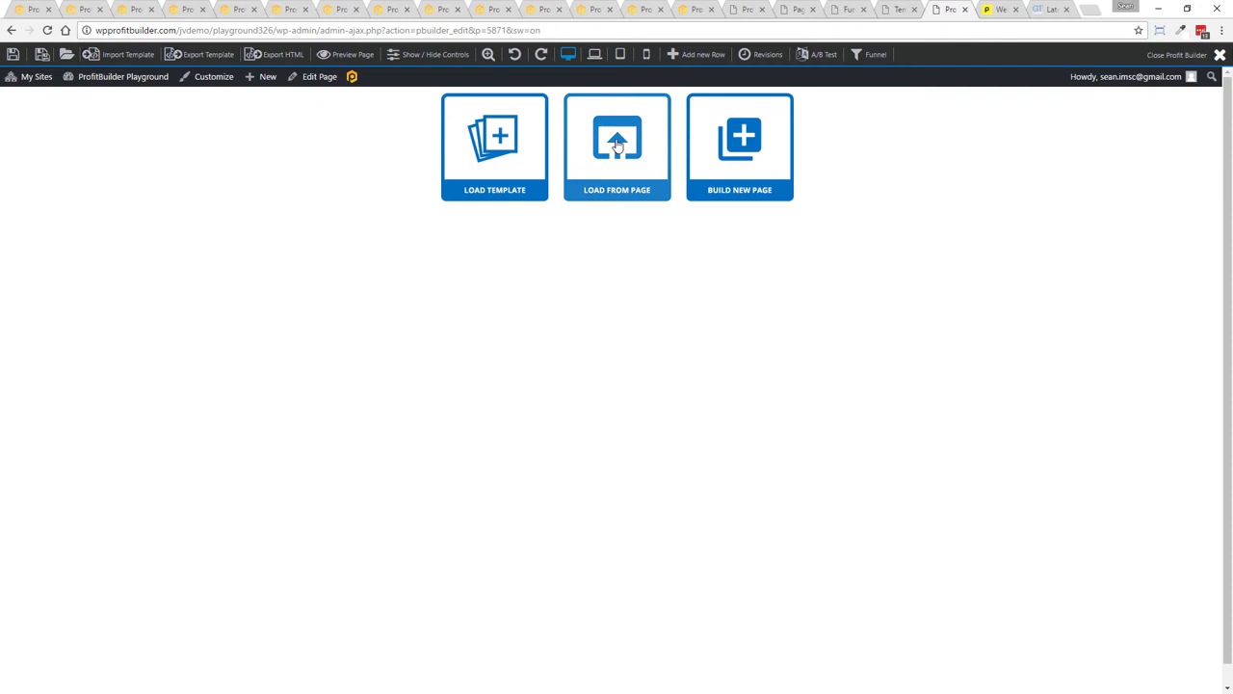
left_click(751, 138)
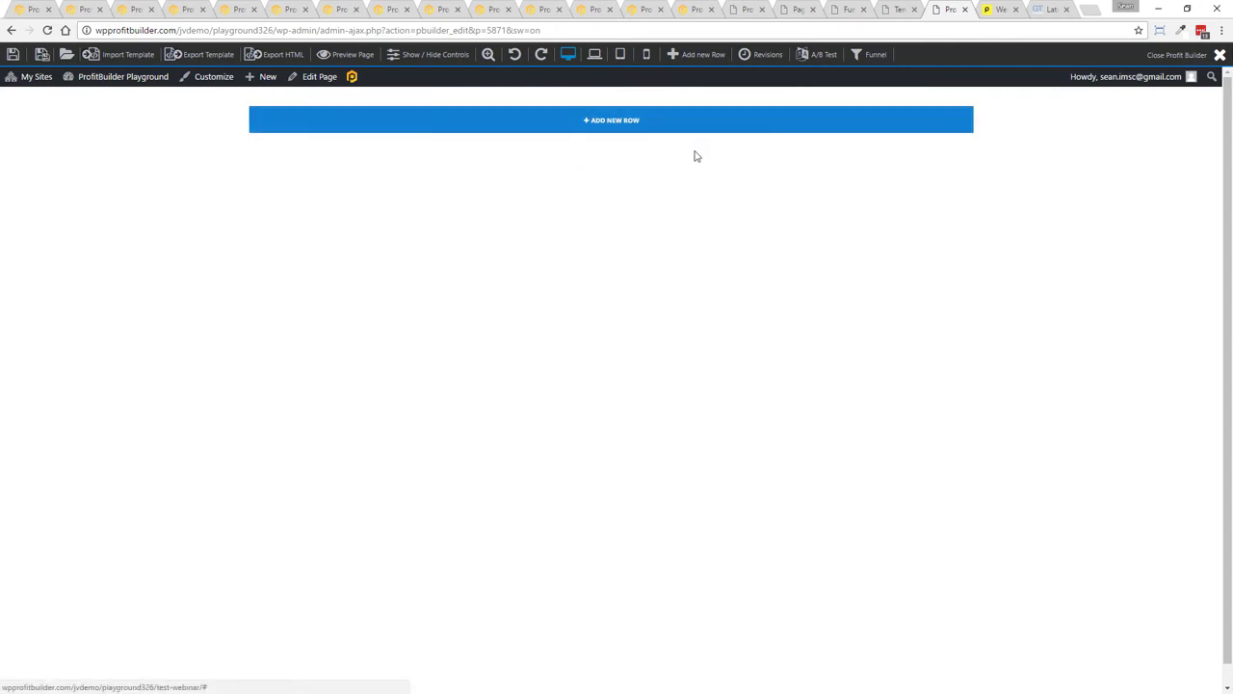
Add four rows: one column, two columns, three columns, and a narrow-plus-wide two-column layout
left_click(614, 124)
left_click(270, 158)
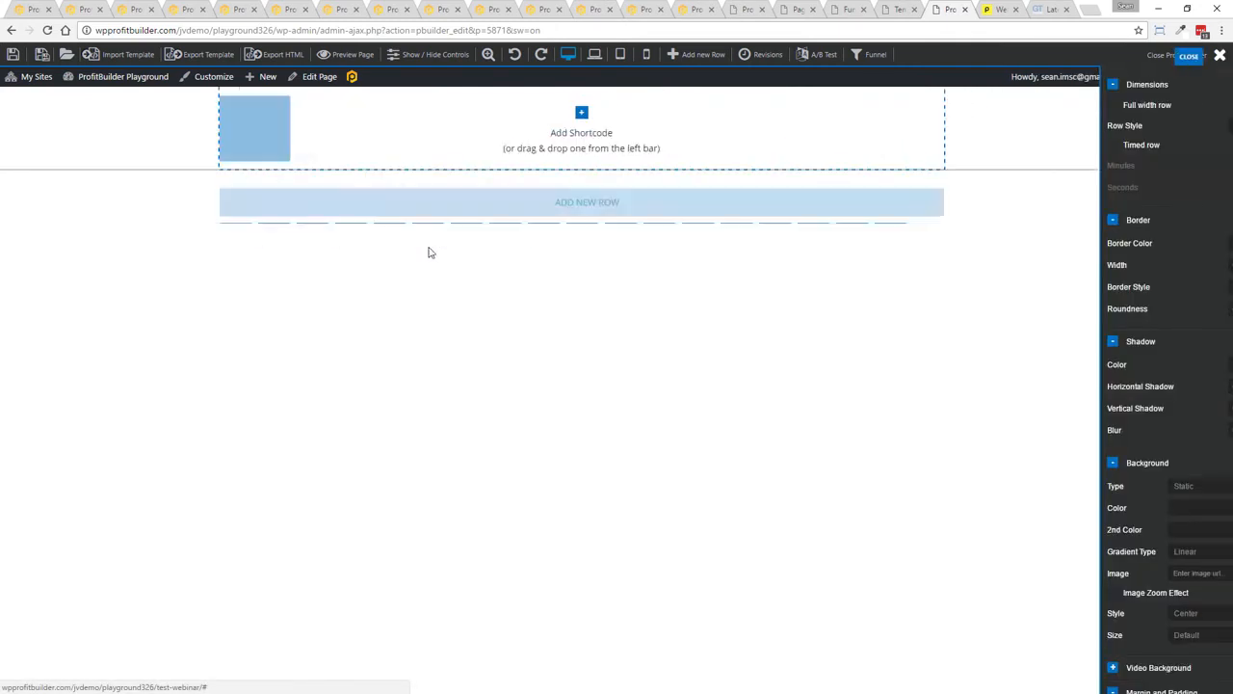
left_click(385, 199)
left_click(175, 241)
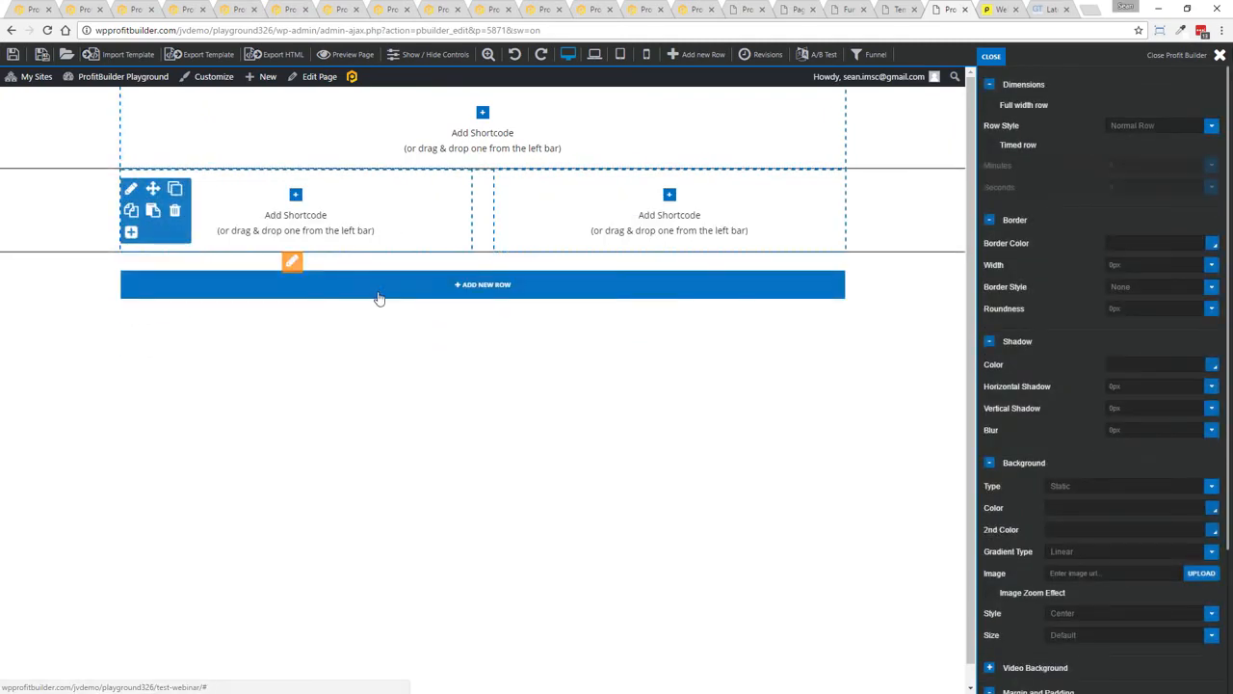
left_click(376, 292)
left_click(213, 322)
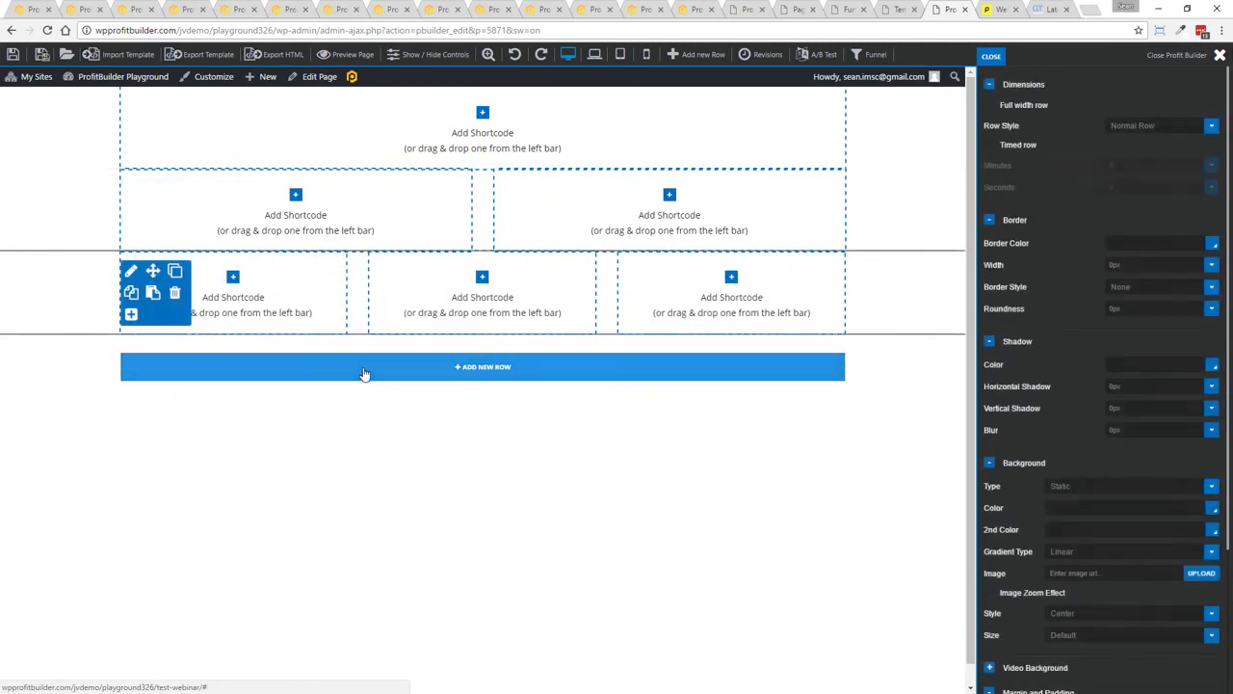
left_click(366, 369)
left_click(253, 405)
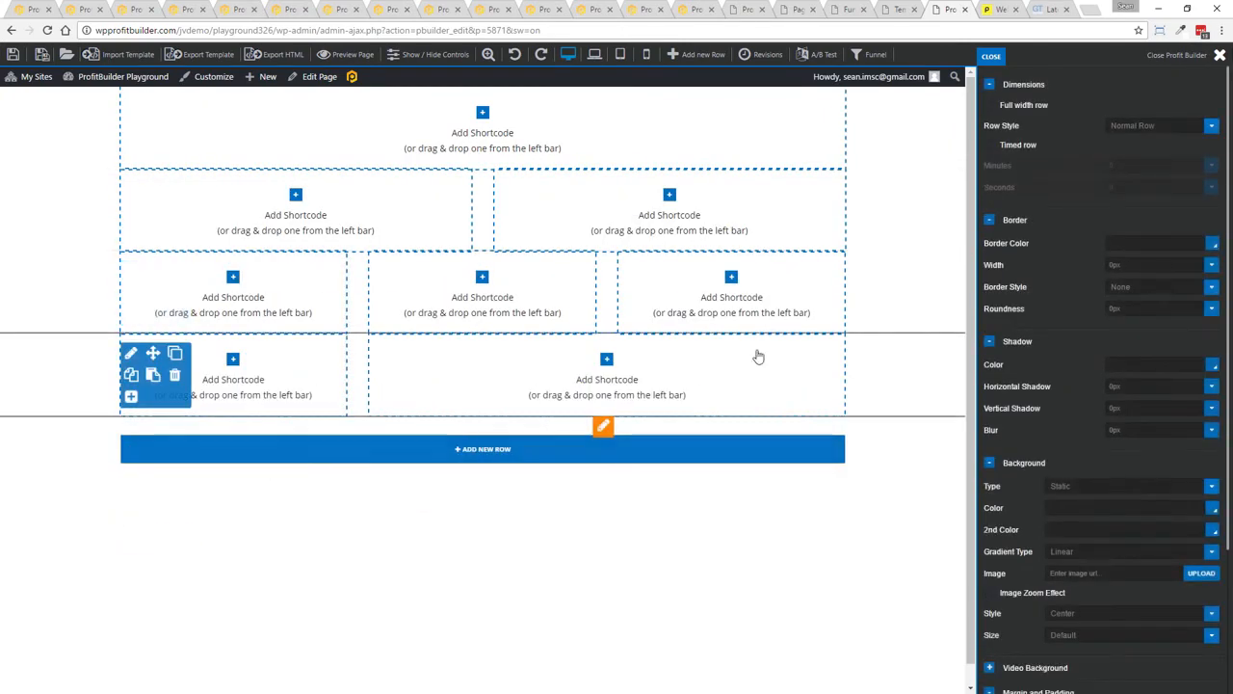
Move the three-column row above the two-column row and add an Image element to its third column
left_click_drag(147, 266, 156, 241)
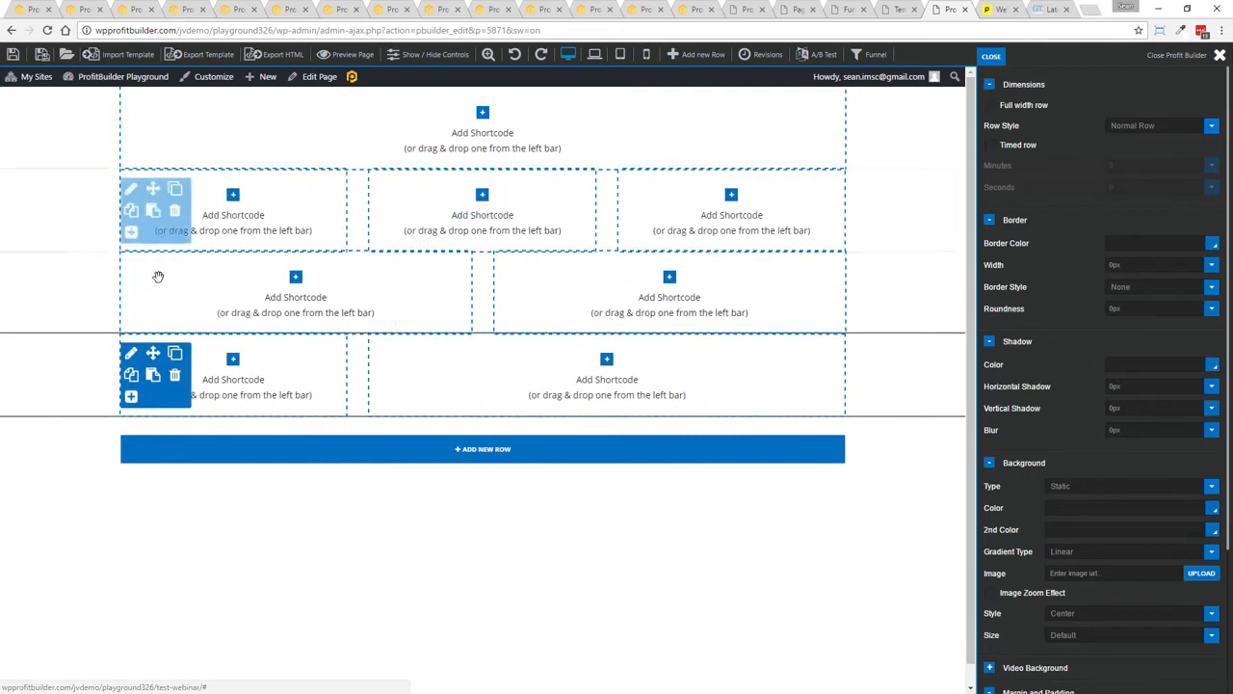
left_click(731, 194)
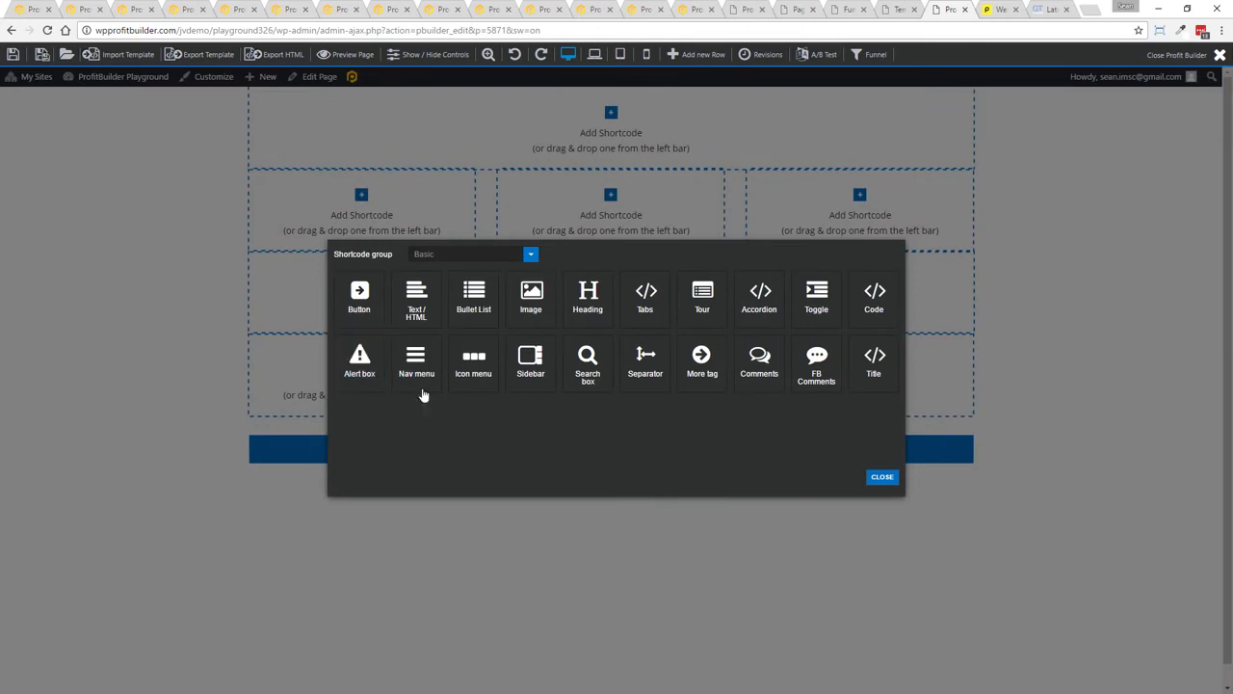
left_click(531, 295)
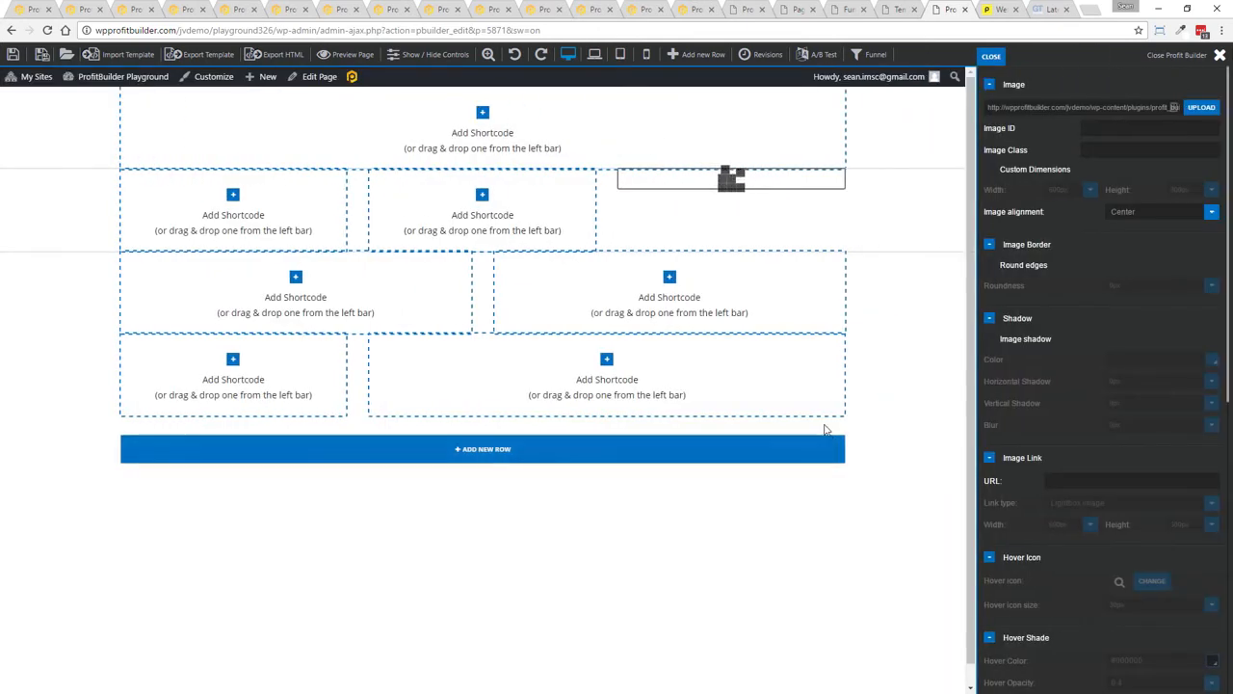
Load the Titan Webinar template onto the page, declining the reload
left_click(66, 54)
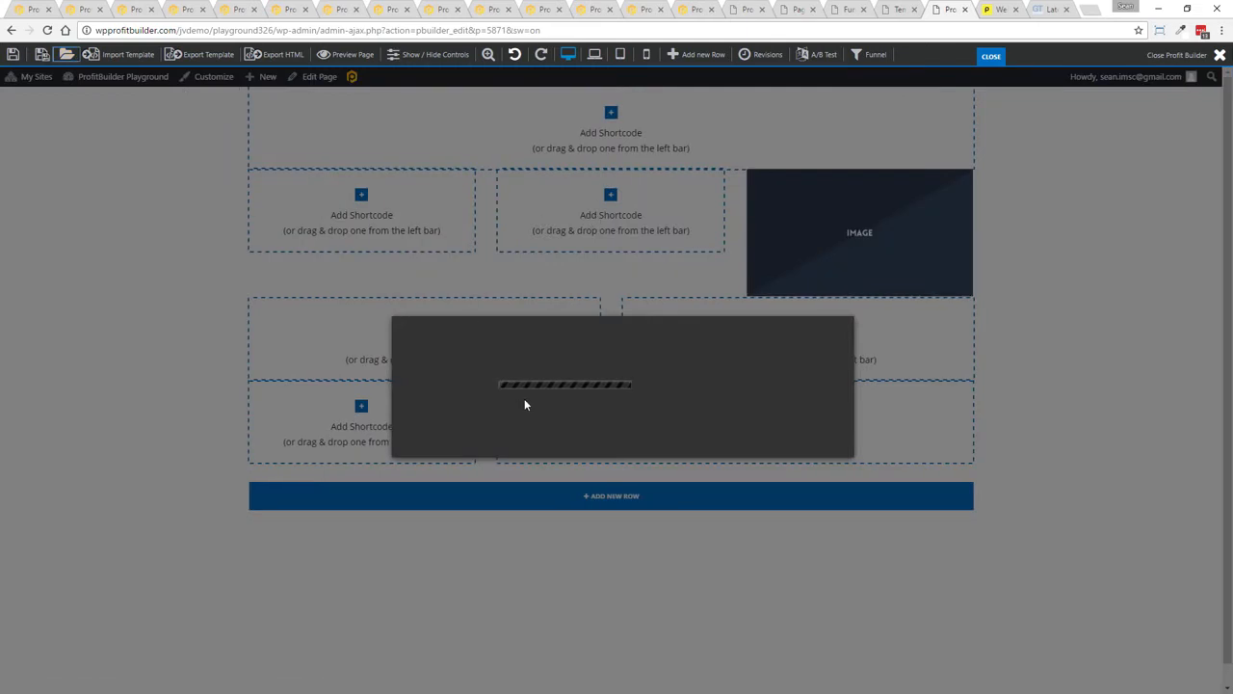
left_click(492, 351)
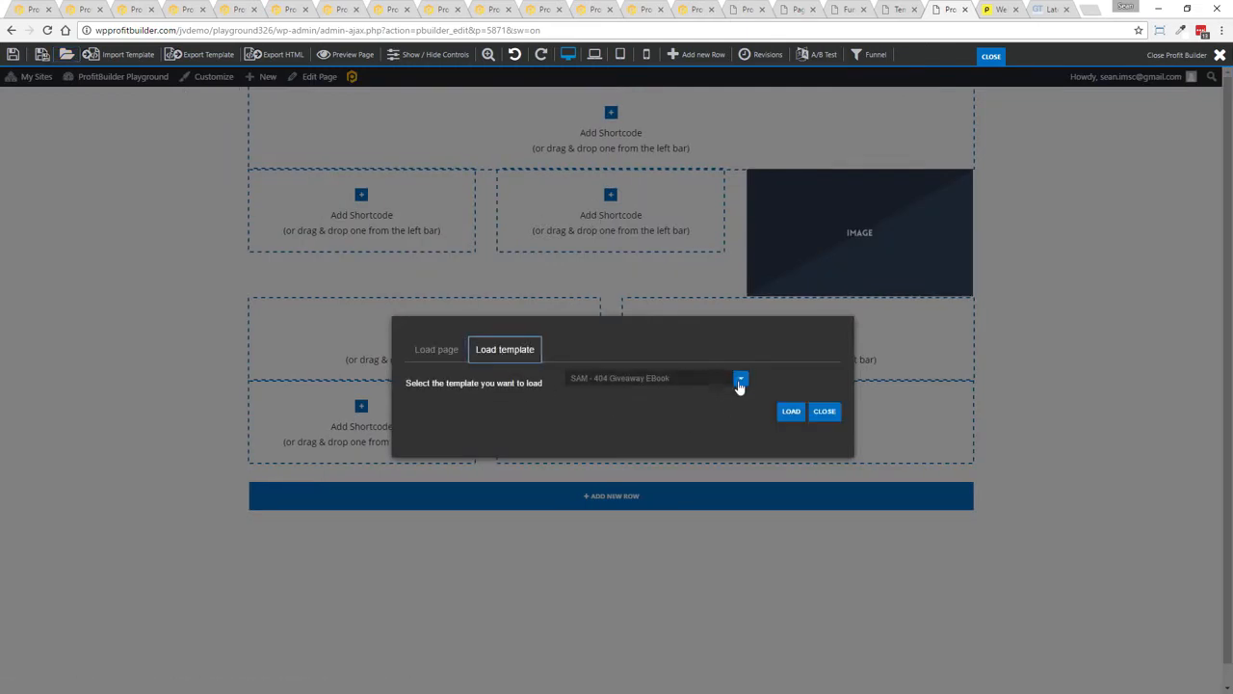
left_click(740, 379)
type("T")
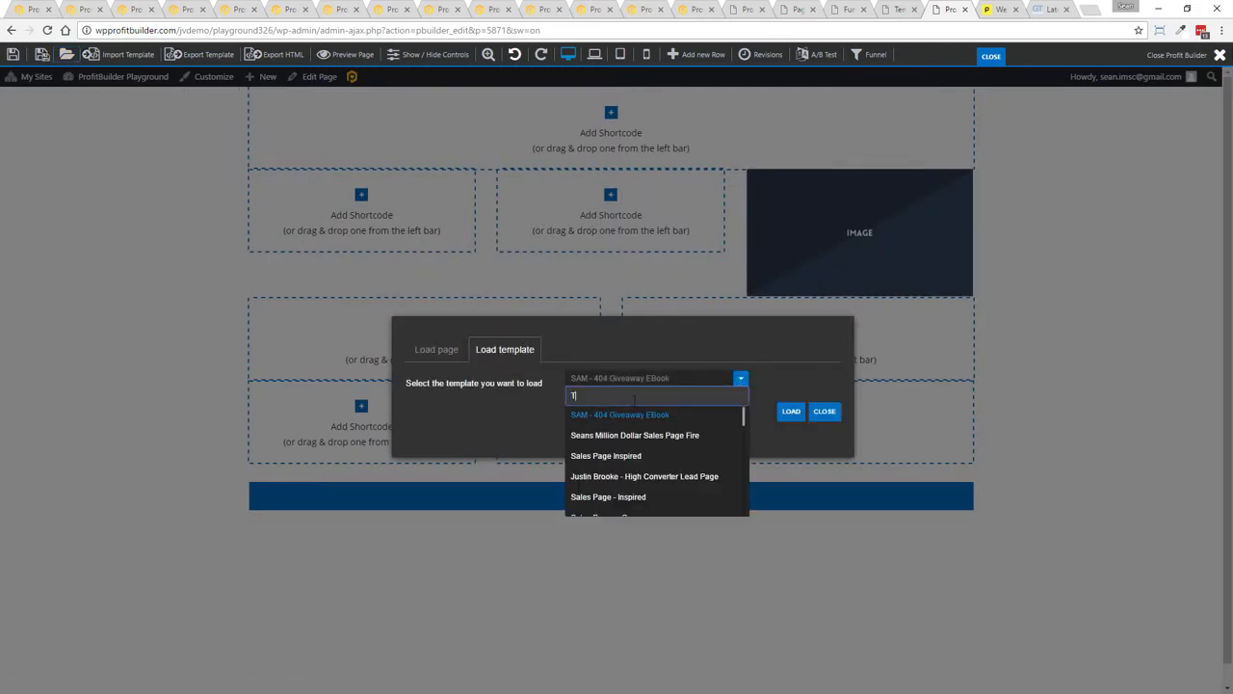
type("it")
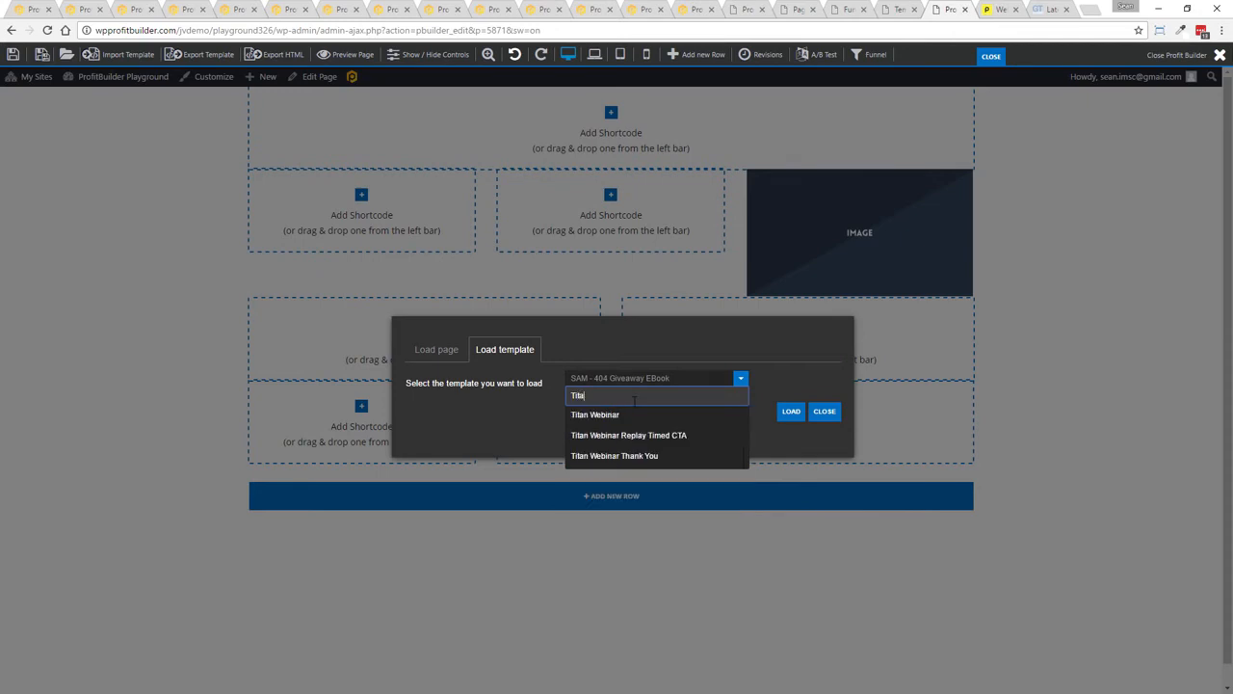
type("a")
left_click(591, 414)
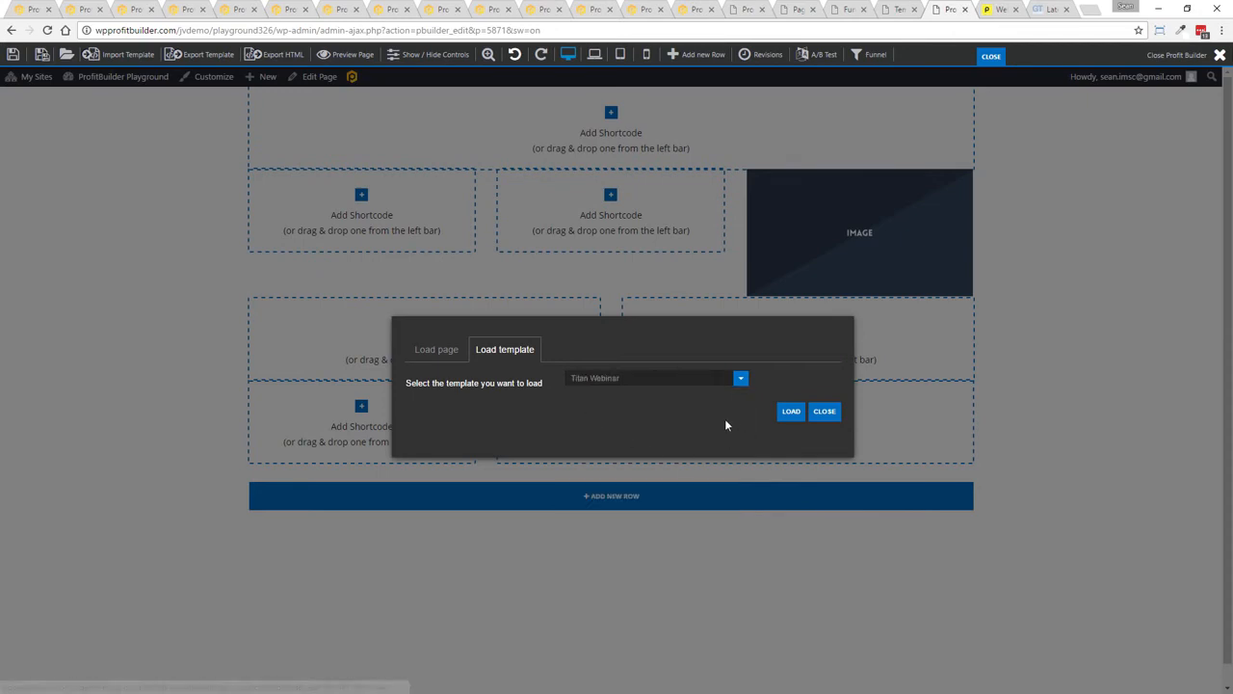
left_click(792, 416)
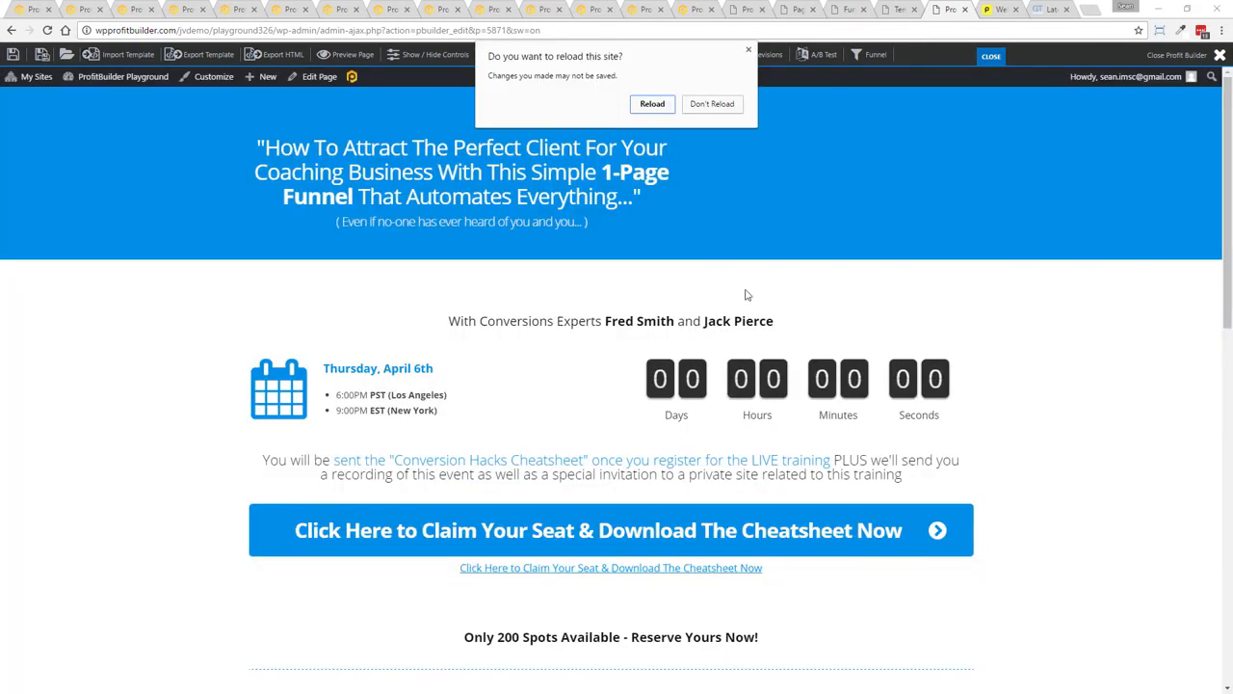
left_click(687, 109)
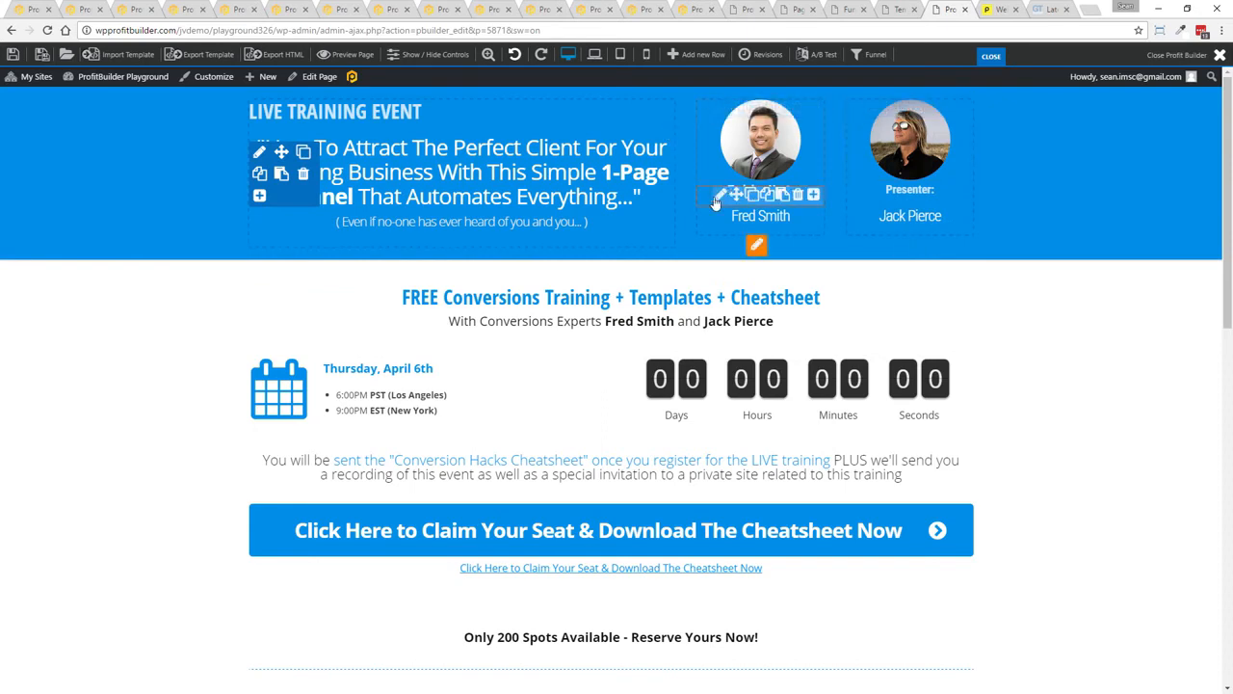
Replace the training host's name heading with the host's own full name
left_click(731, 195)
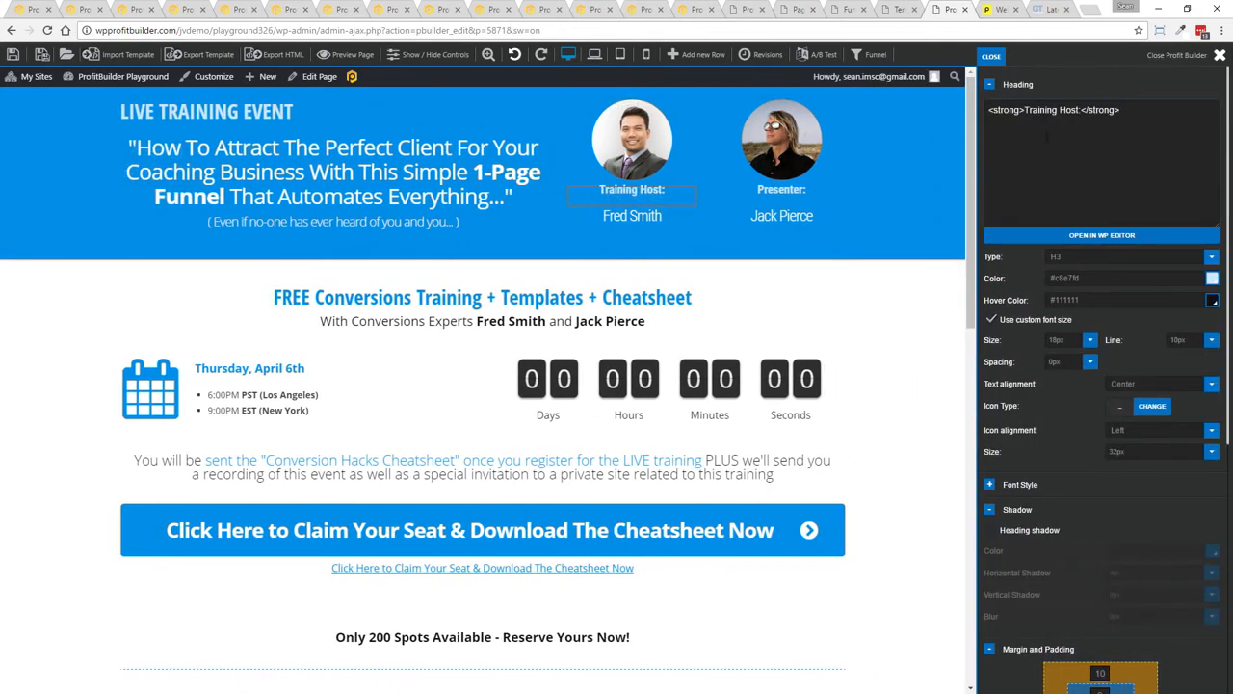
left_click(592, 219)
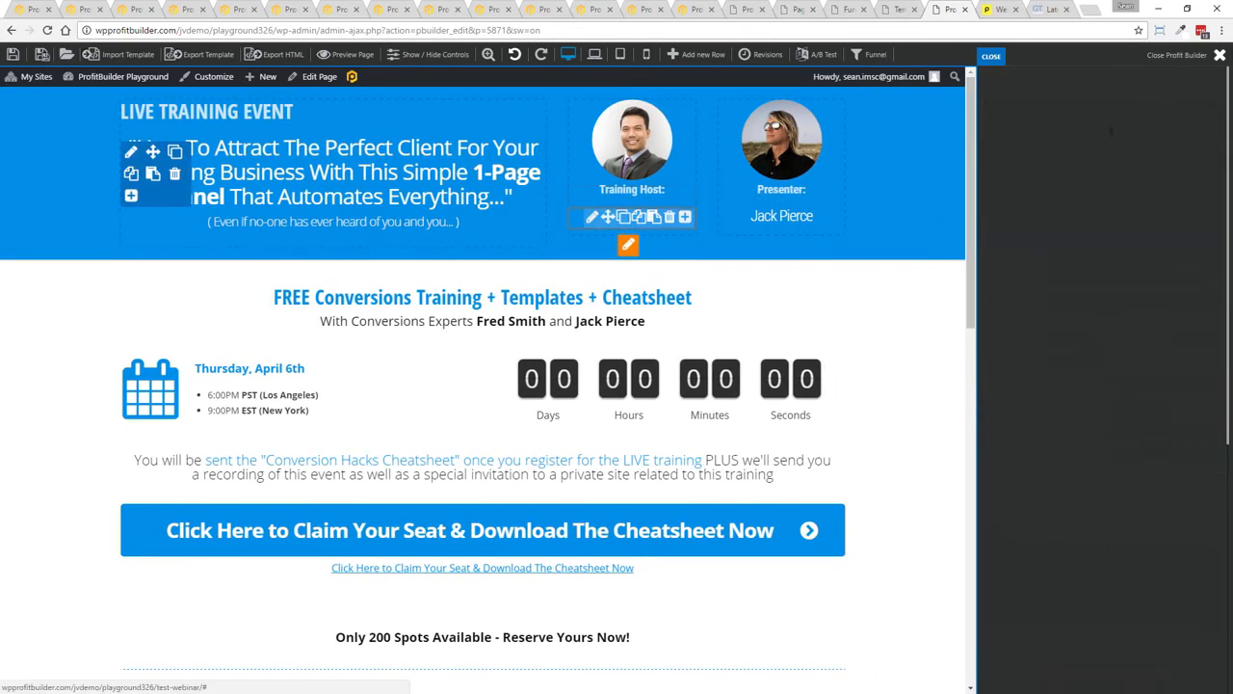
key("ctrl+a")
type("Sean D")
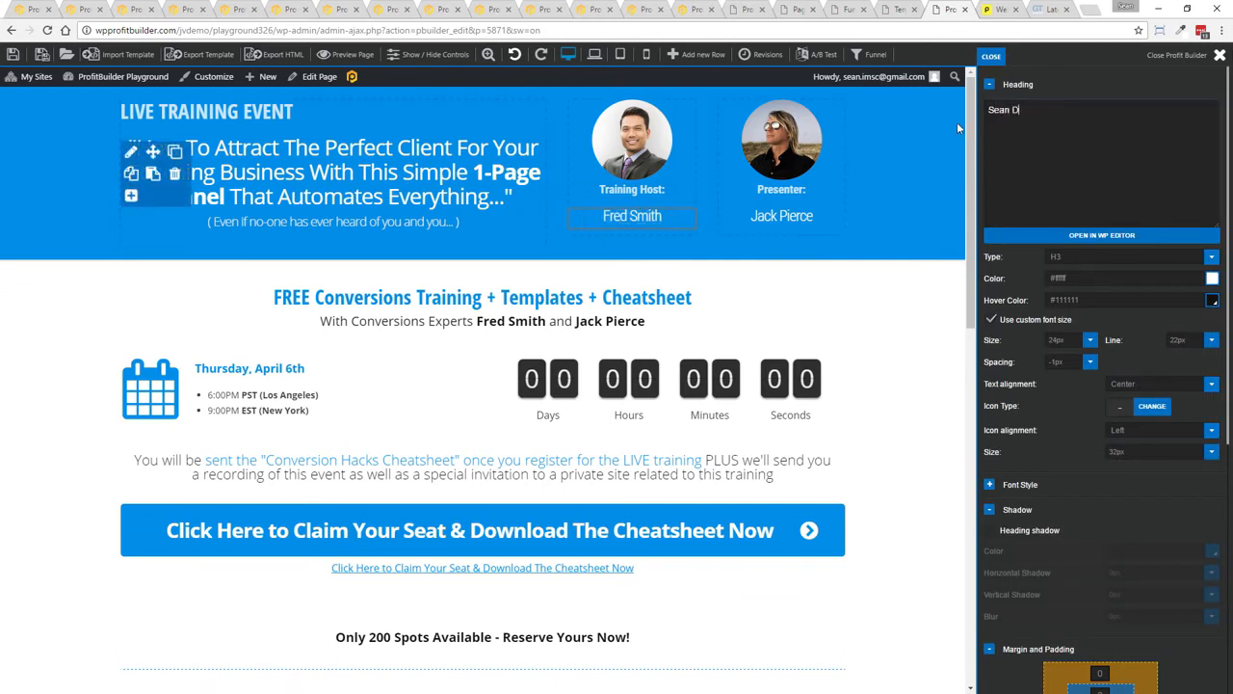
type("onahoe")
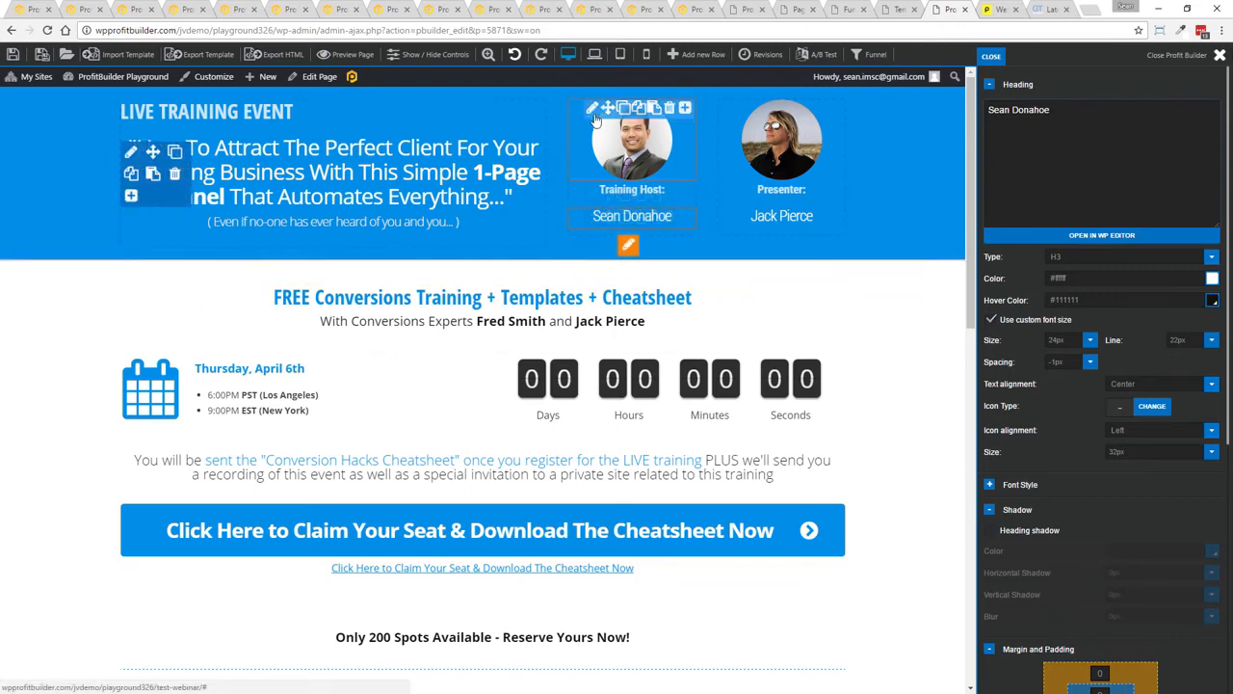
Try to upload a new photo for the training host image, then close the media window
left_click(593, 111)
left_click(1204, 112)
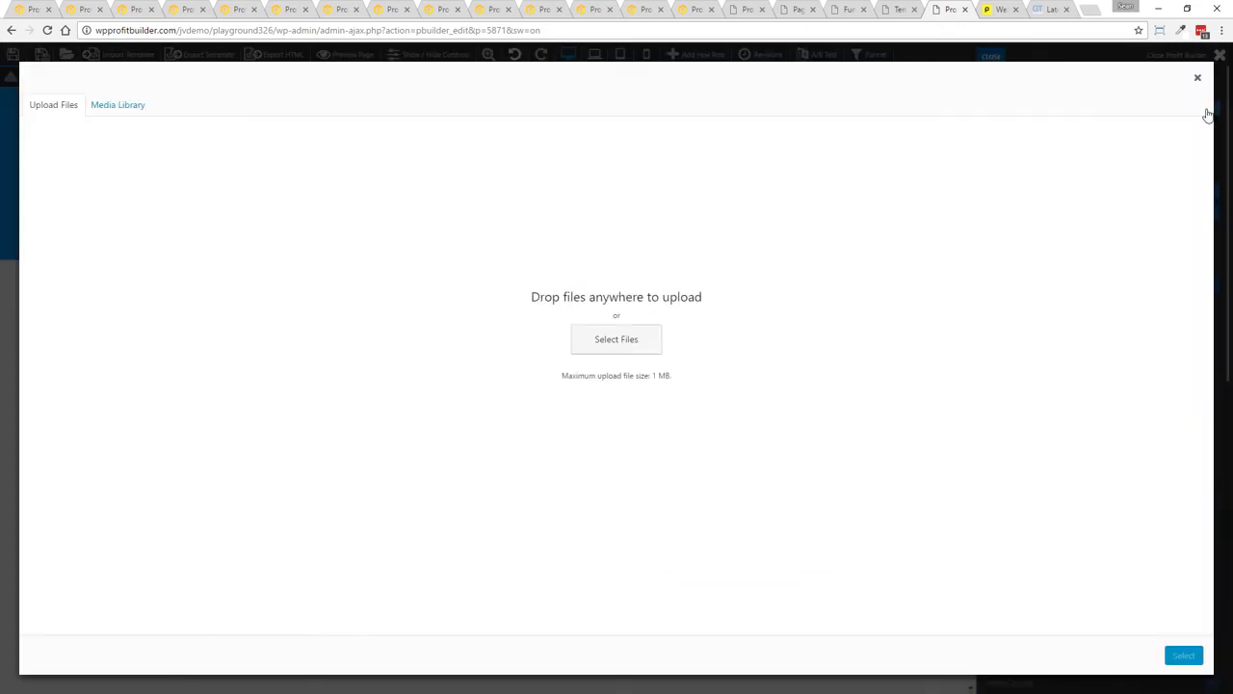
left_click(609, 345)
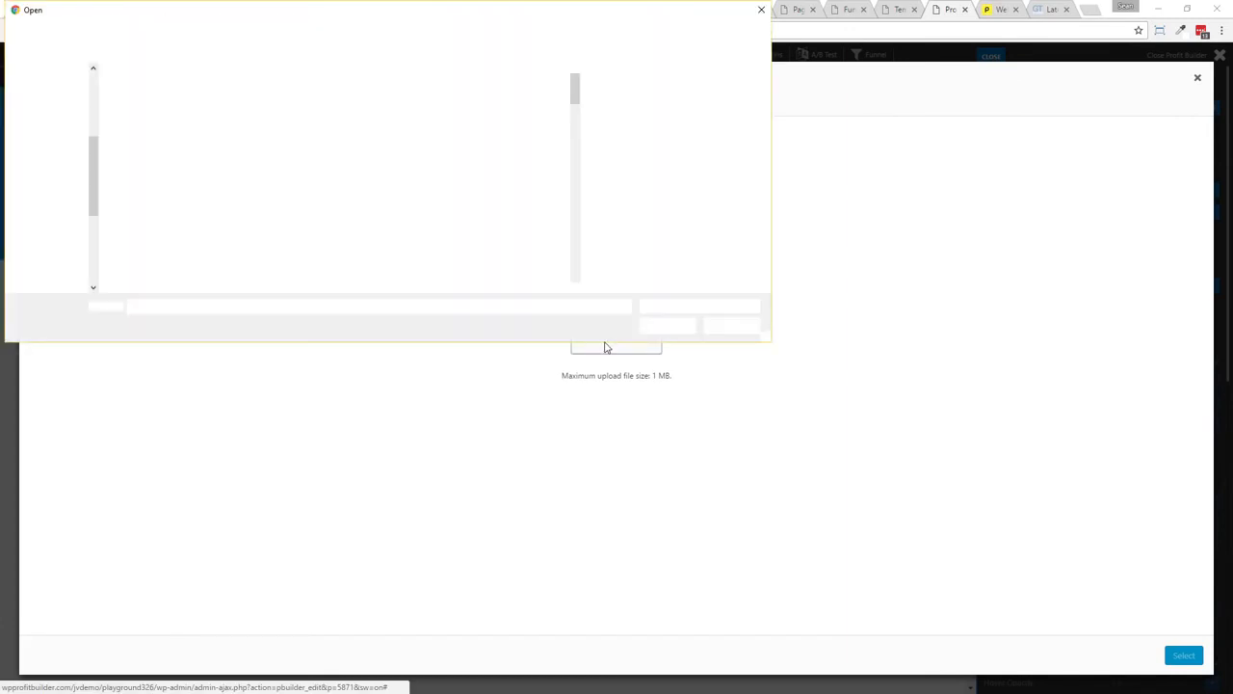
left_click(761, 10)
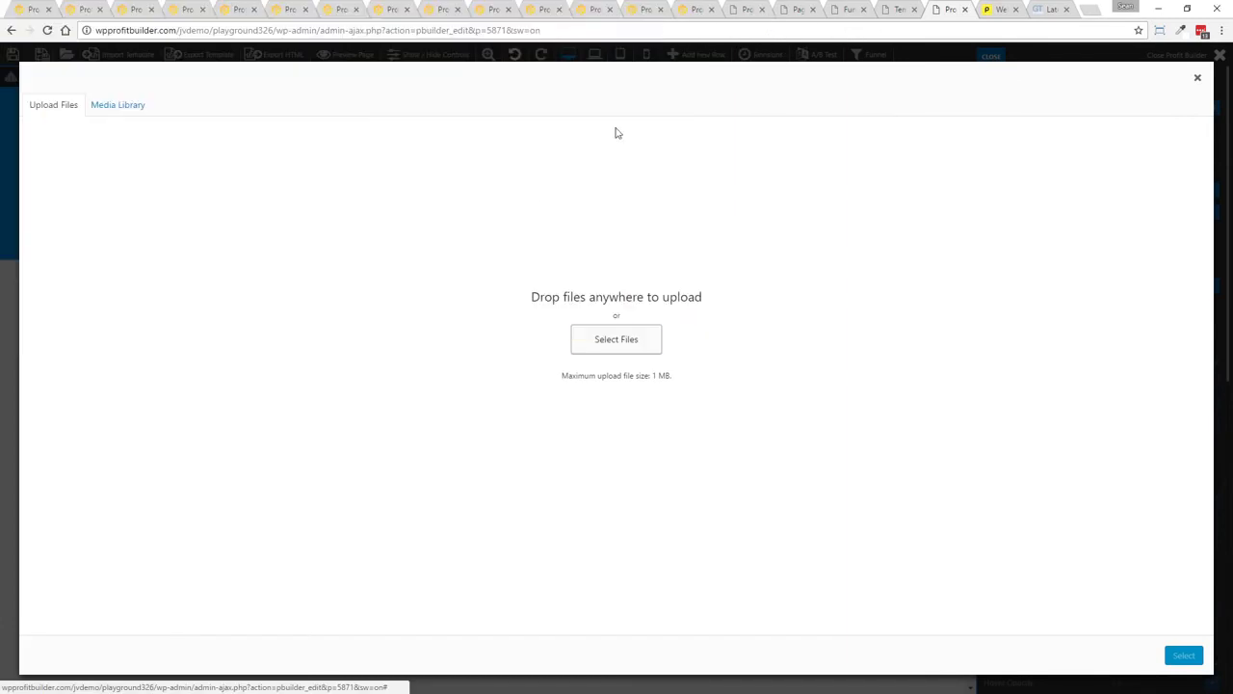
left_click(1197, 78)
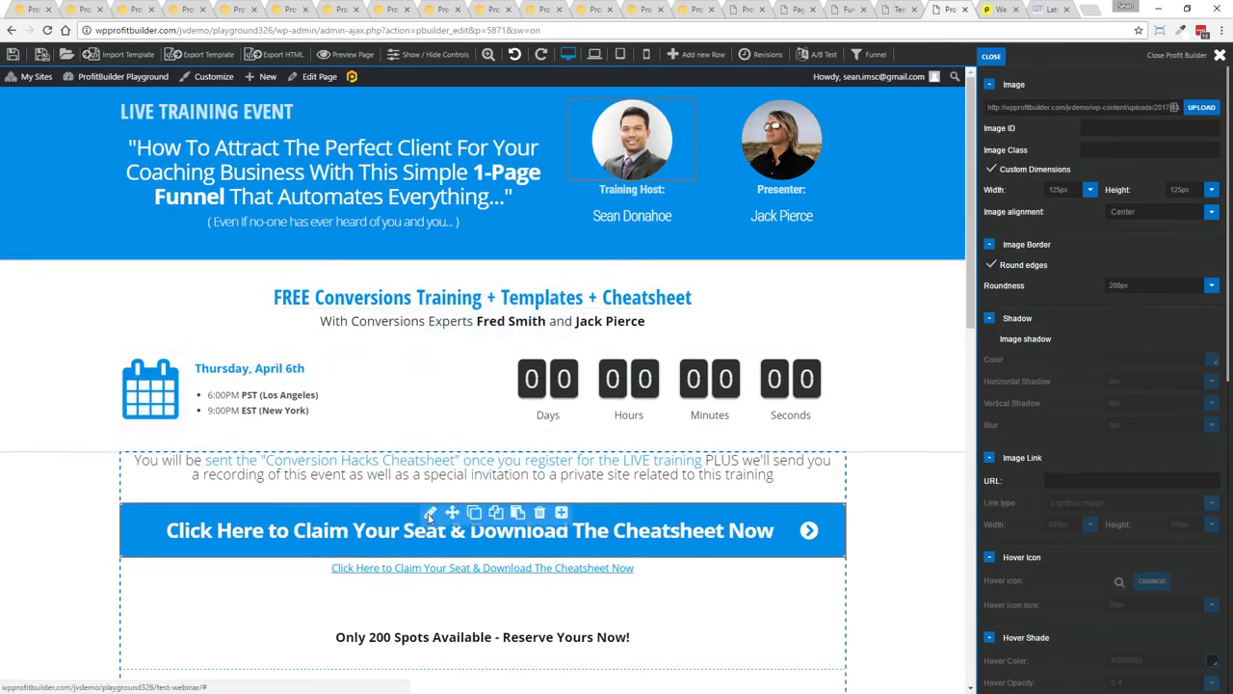
Set the claim-seat button's form code type to GotoWebinar
left_click(429, 517)
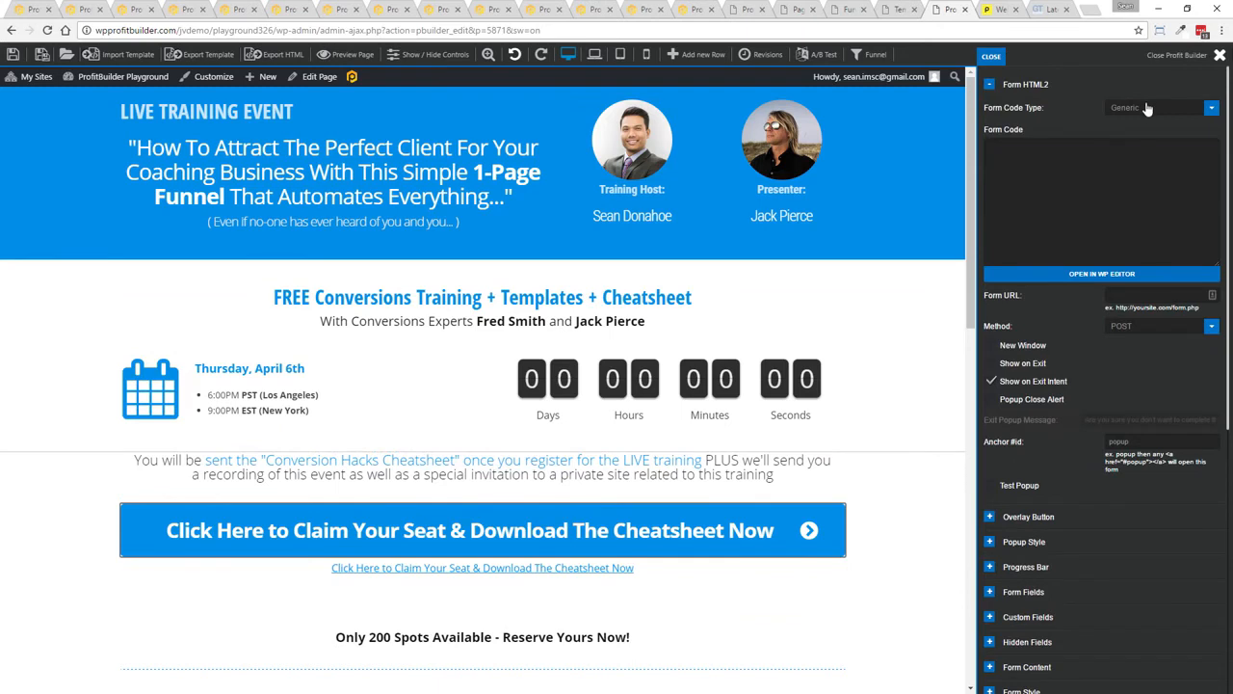
left_click(1145, 107)
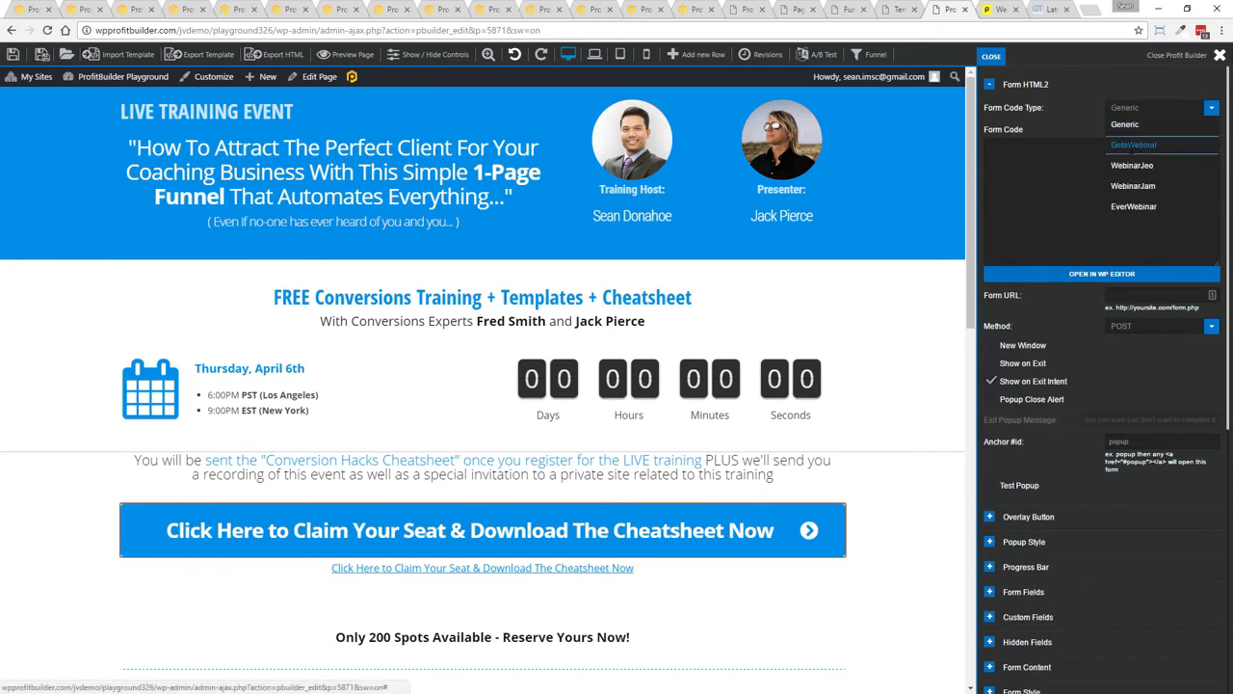
left_click(1134, 147)
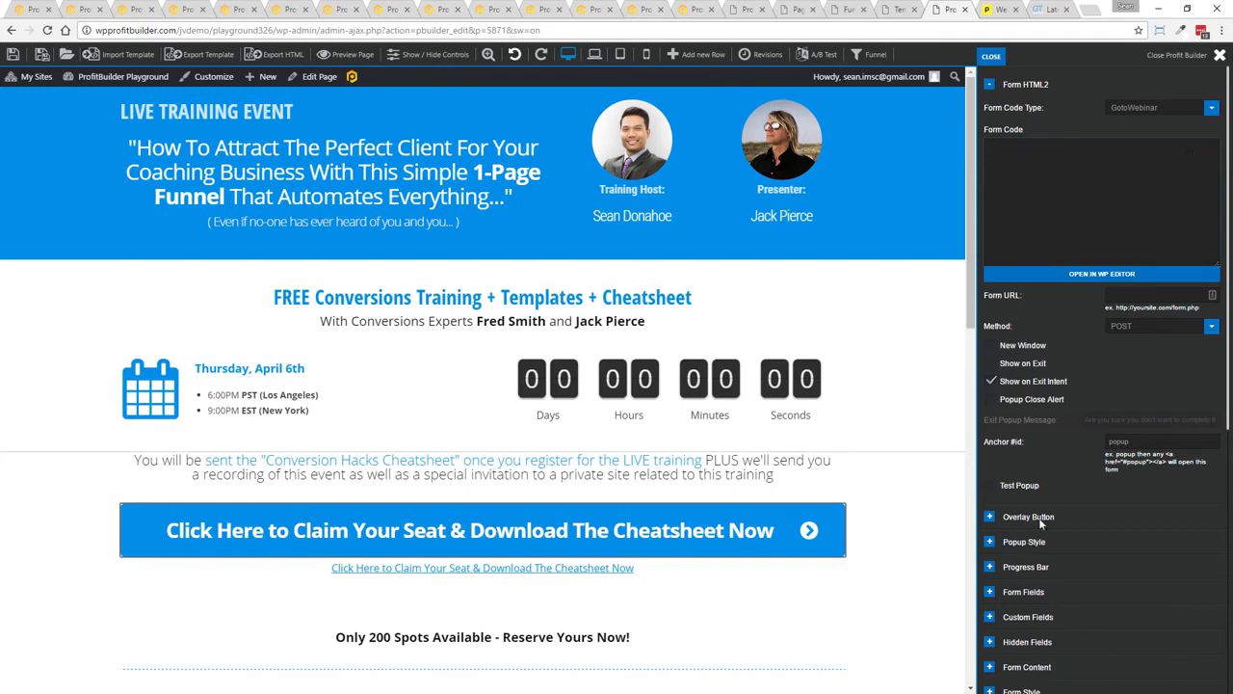
left_click(1140, 105)
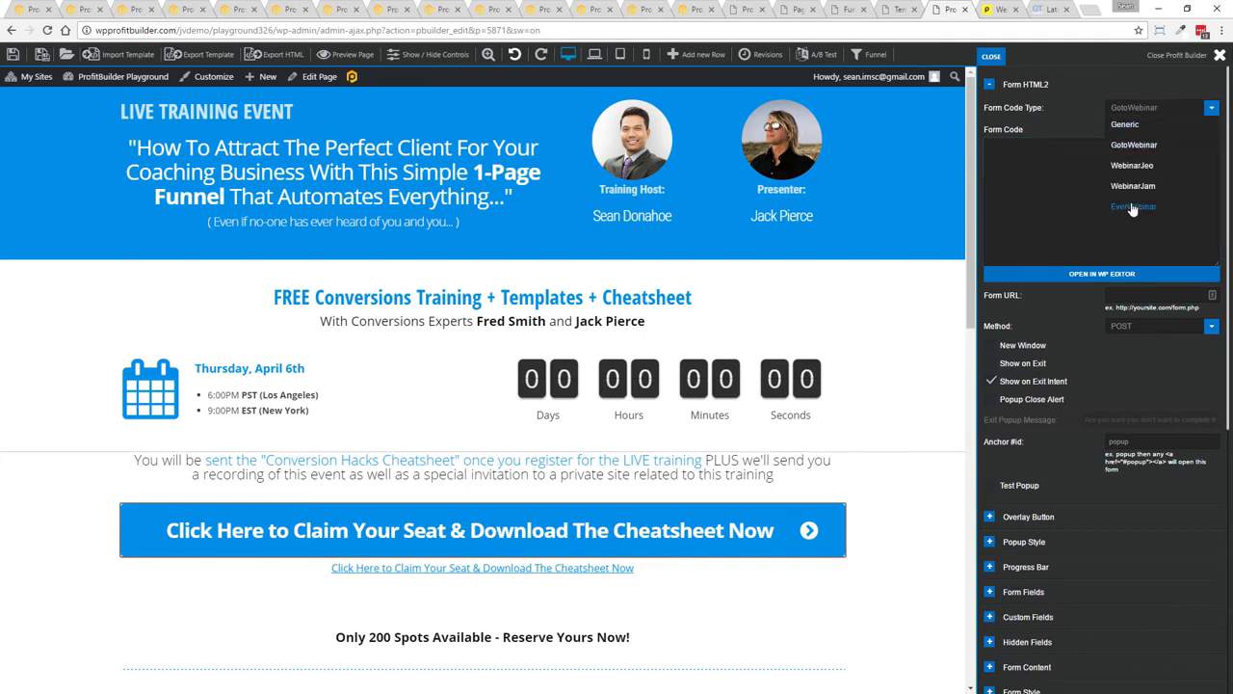
left_click(1134, 144)
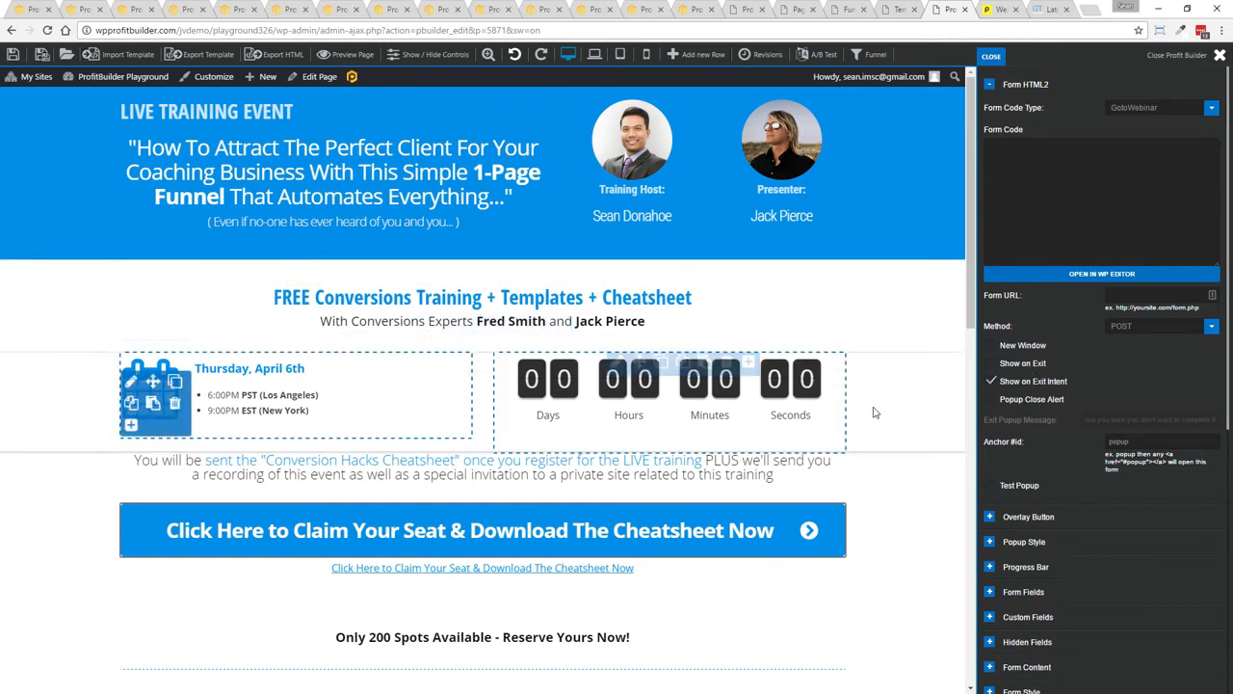
Open the main headline heading's text in the WP editor
scroll(867, 481, "down", 6)
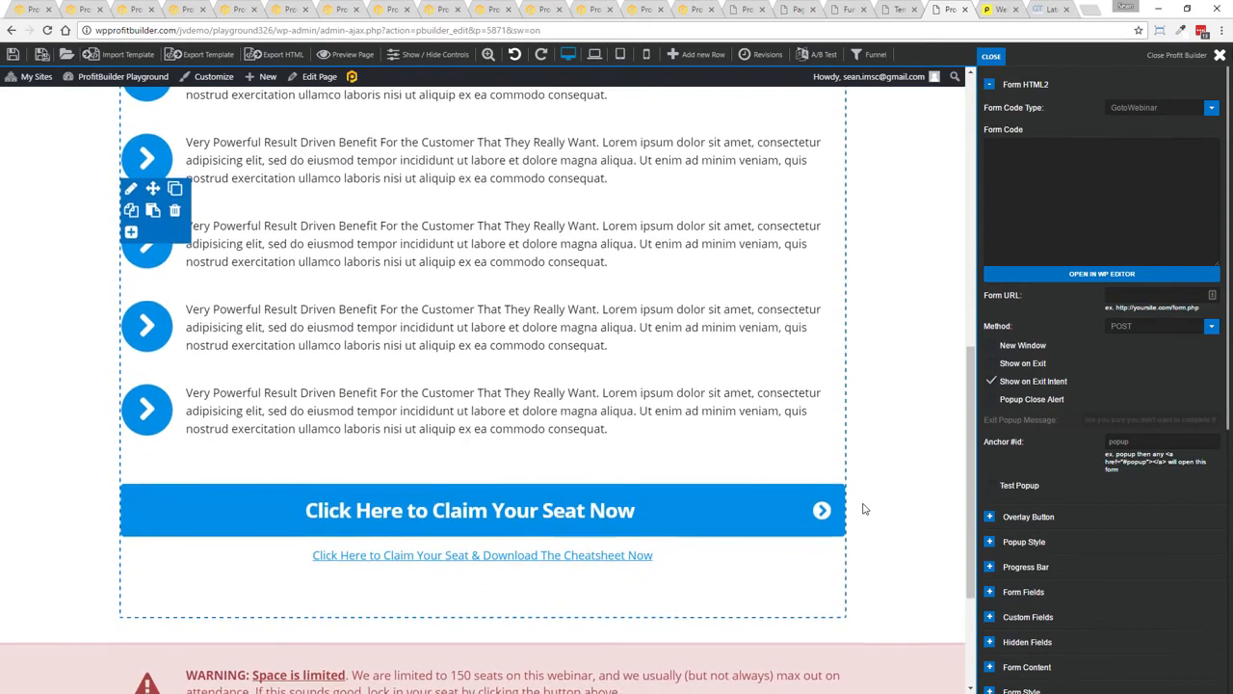
scroll(572, 489, "up", 5)
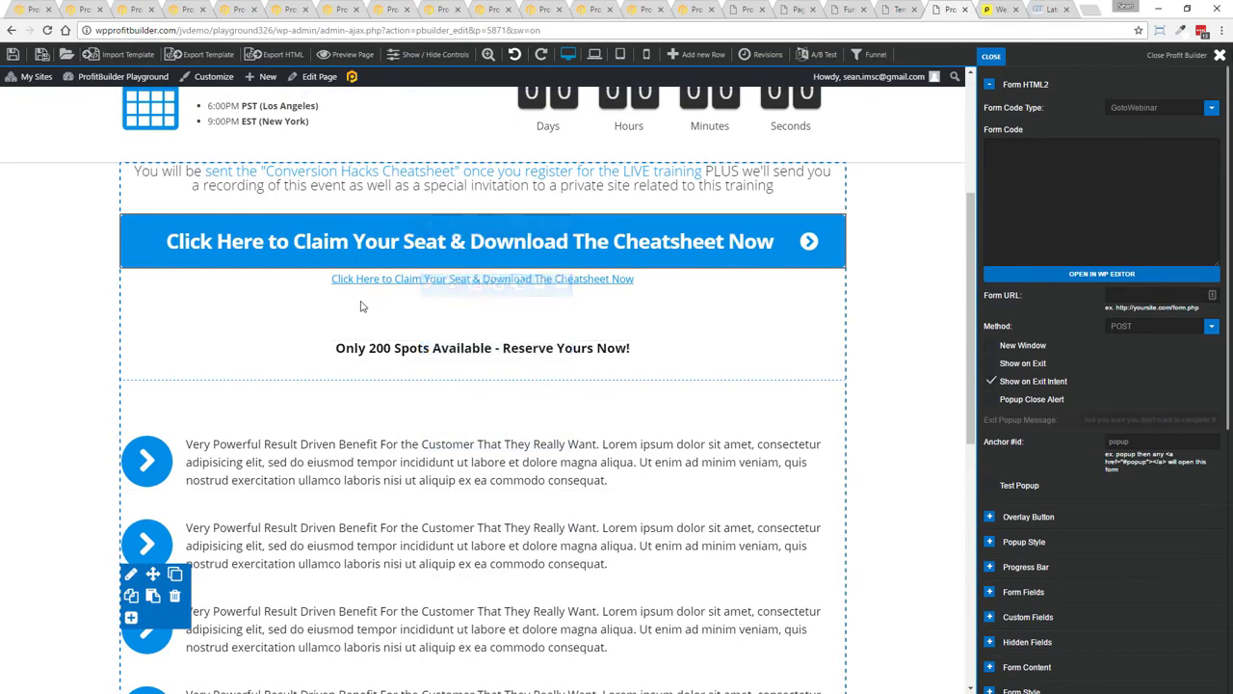
scroll(500, 341, "up", 3)
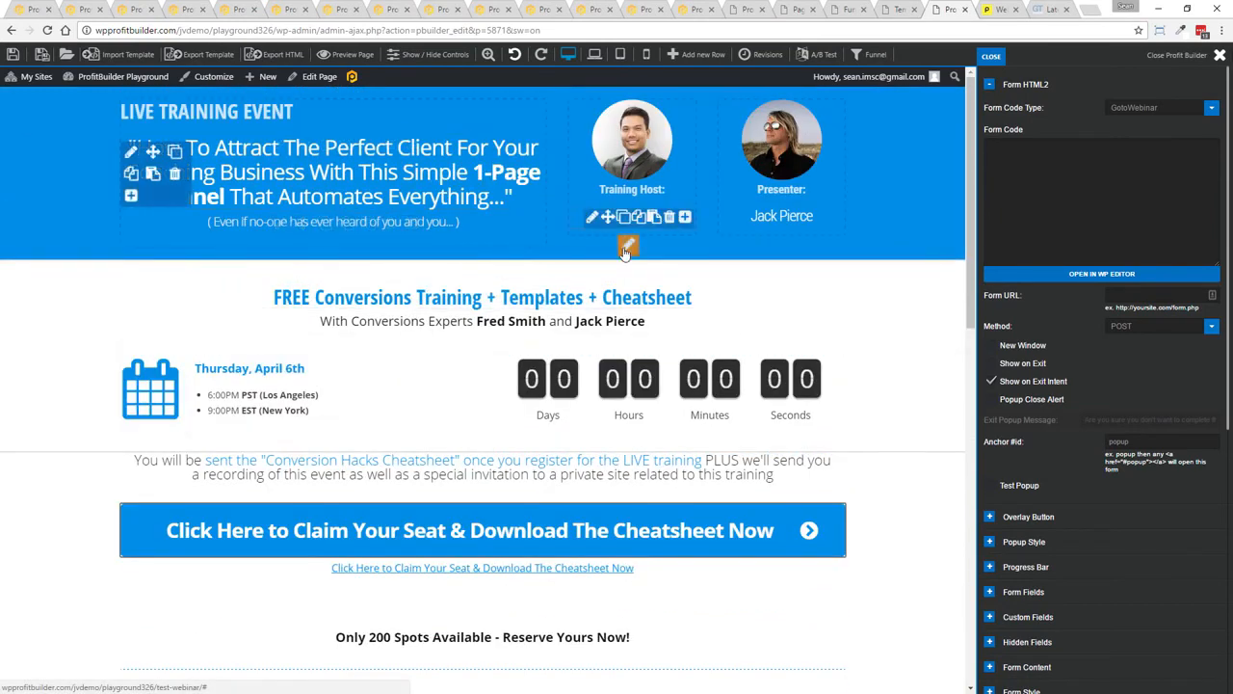
left_click(280, 145)
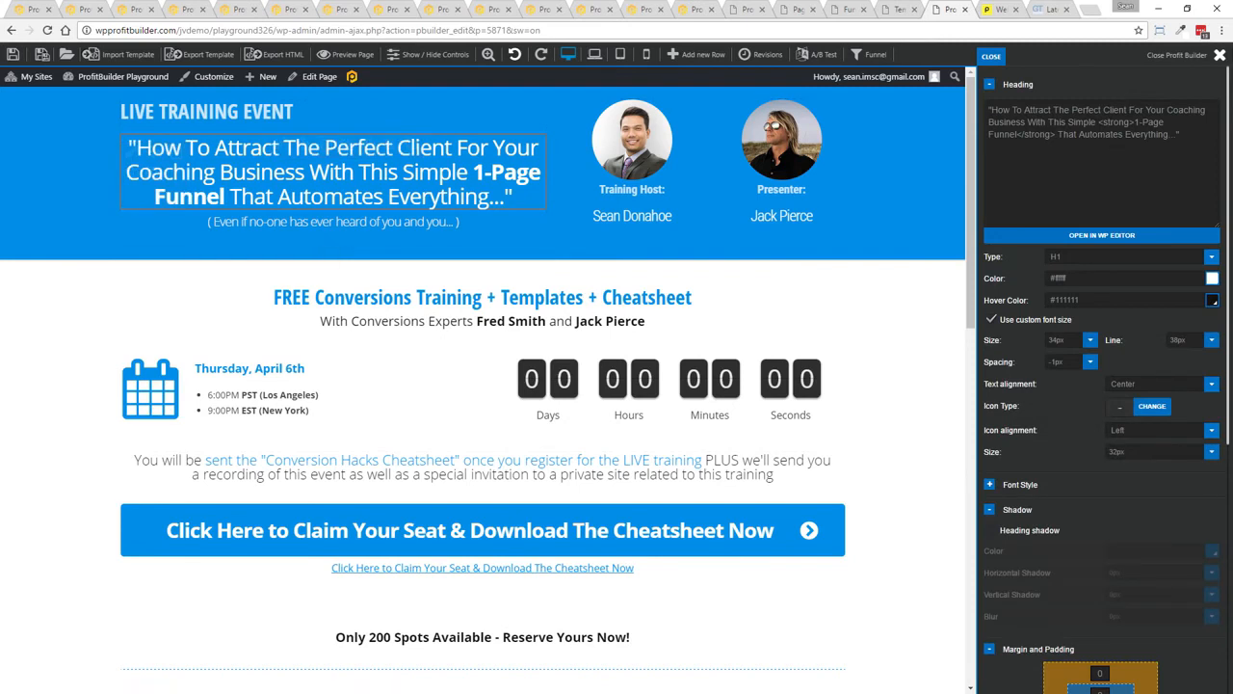
left_click(1101, 235)
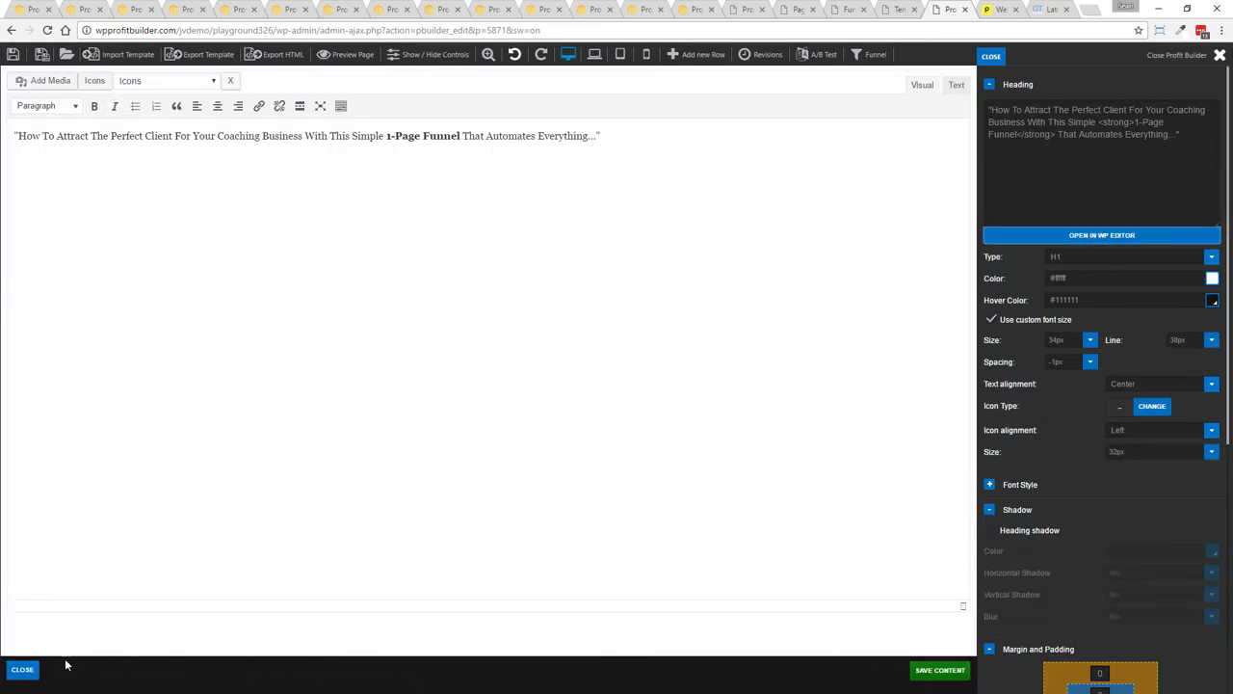
Close the WP editor and the ProfitBuilder settings panel to return to the page preview
left_click(24, 668)
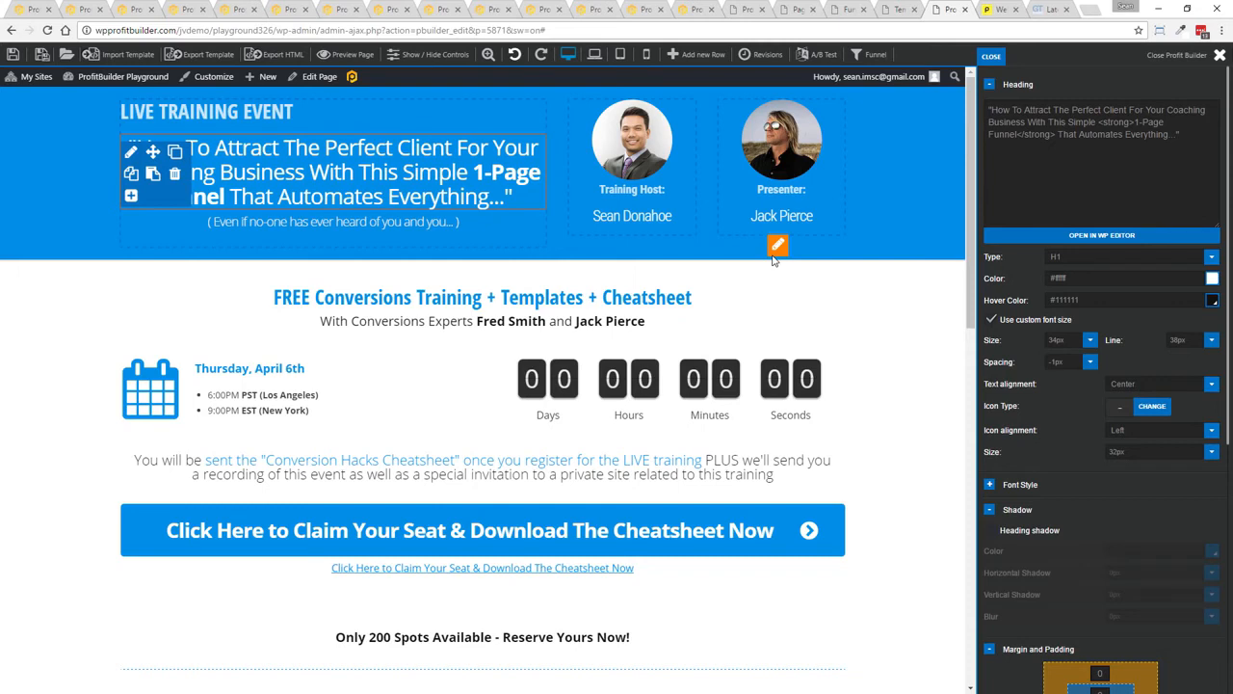
left_click(991, 56)
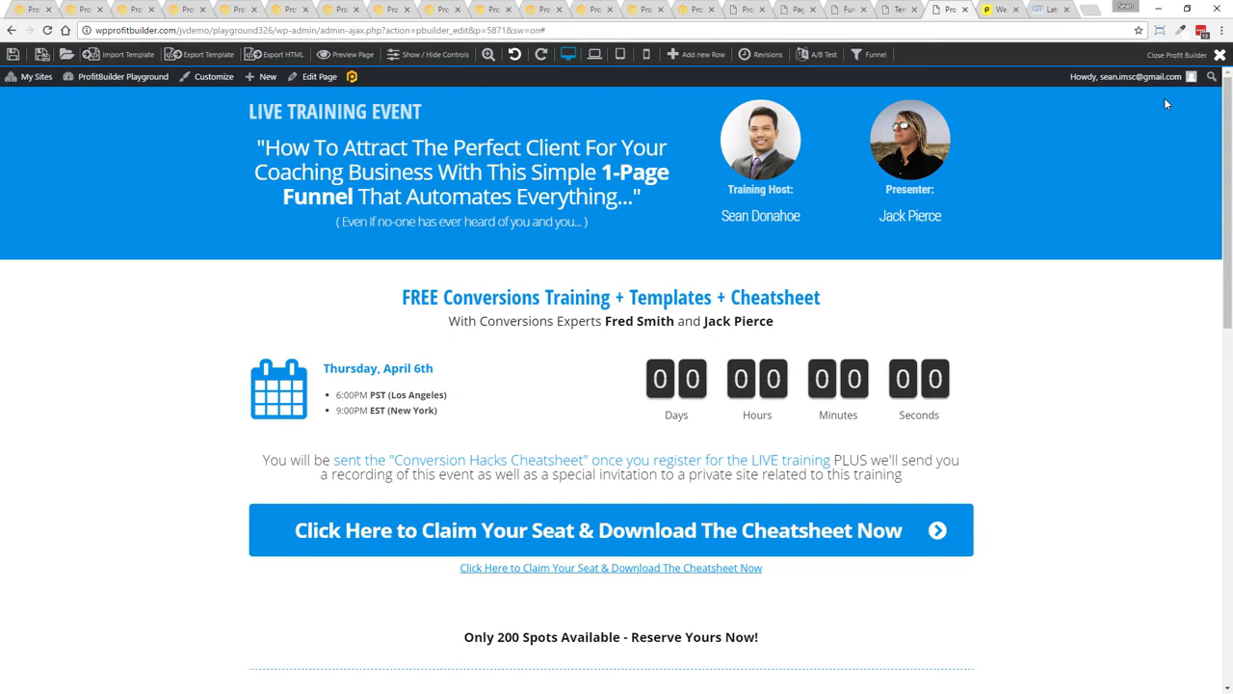
left_click(995, 9)
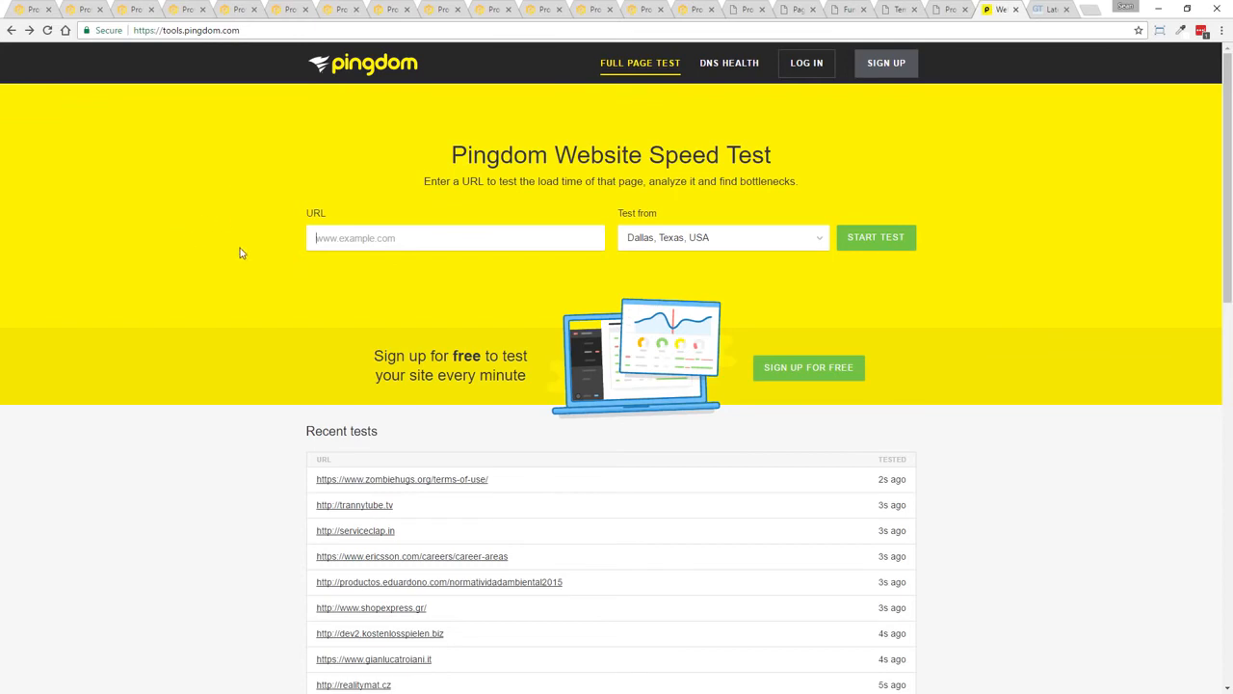
left_click(375, 244)
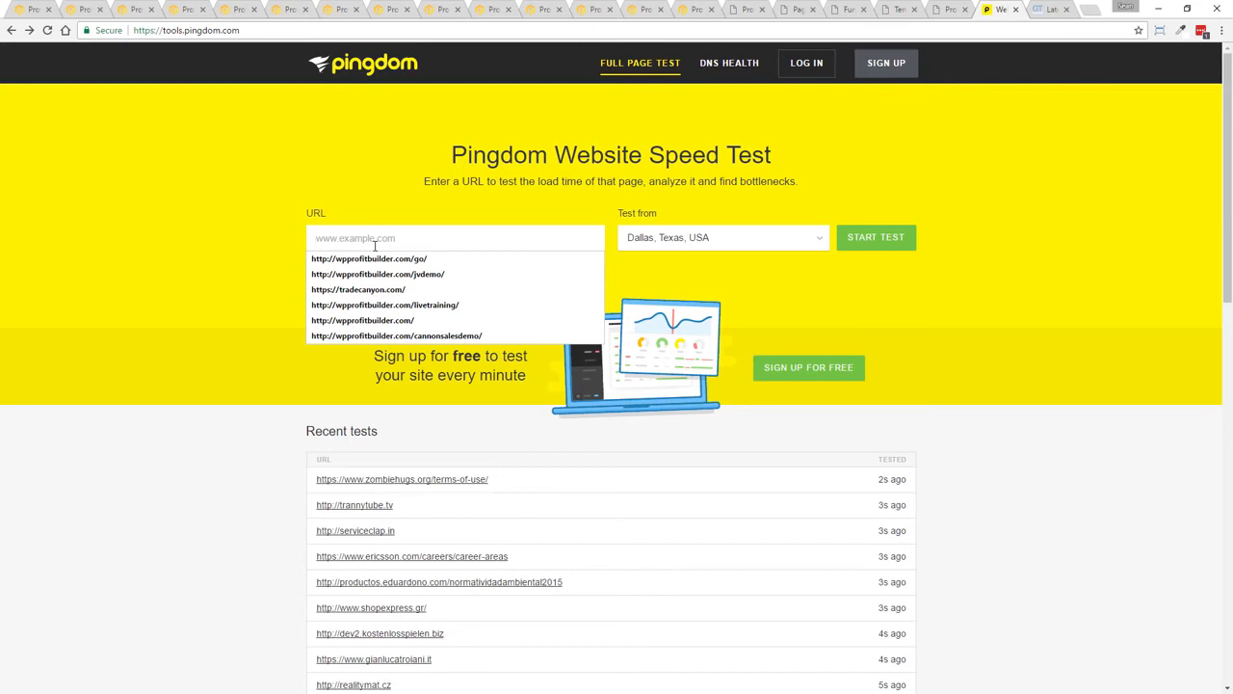
left_click(318, 303)
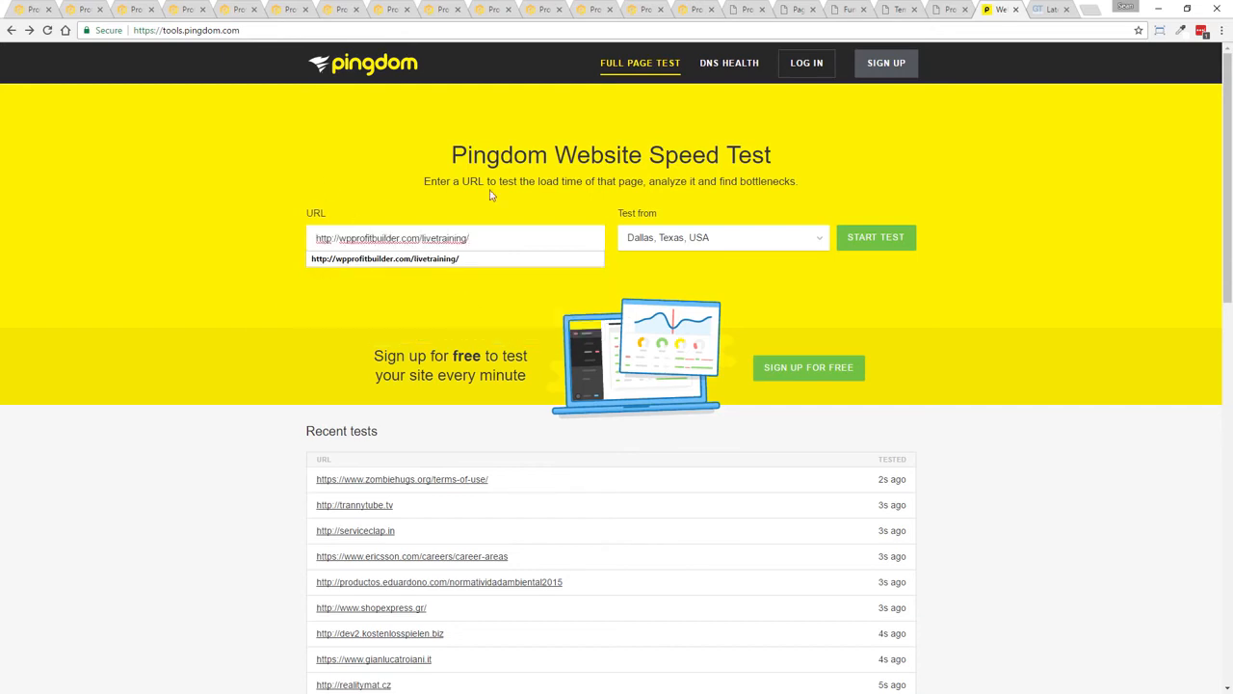
left_click(873, 240)
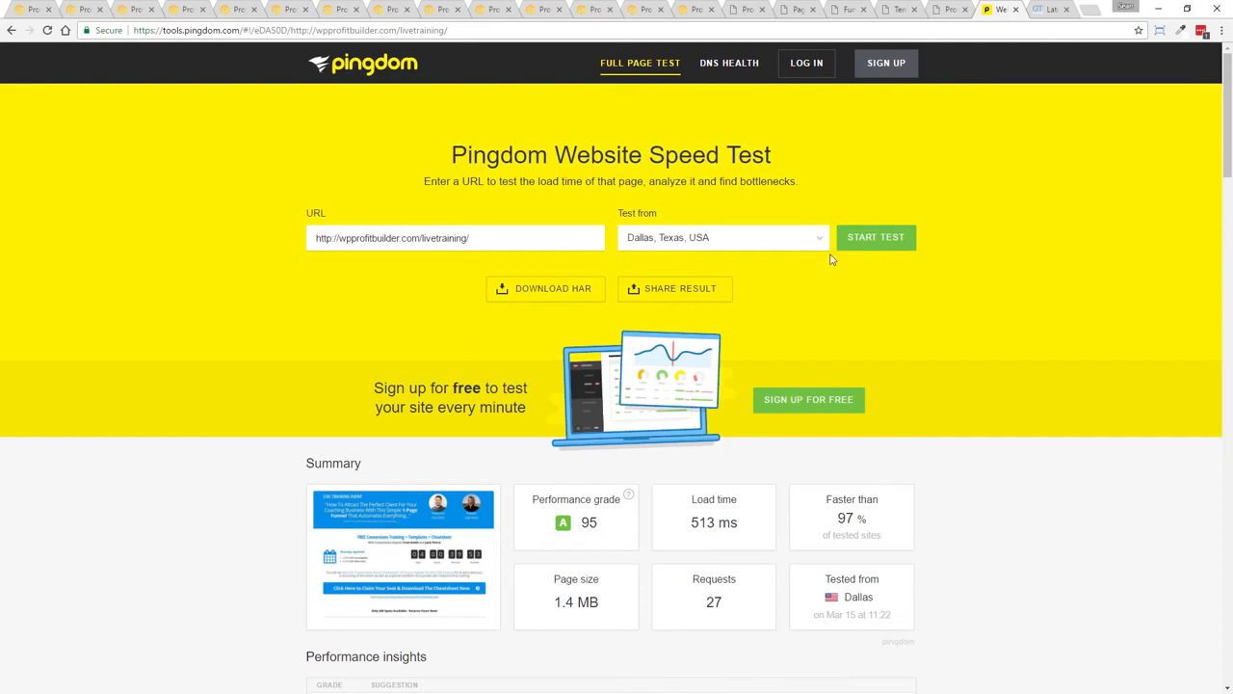
left_click_drag(836, 519, 879, 518)
left_click_drag(688, 521, 752, 521)
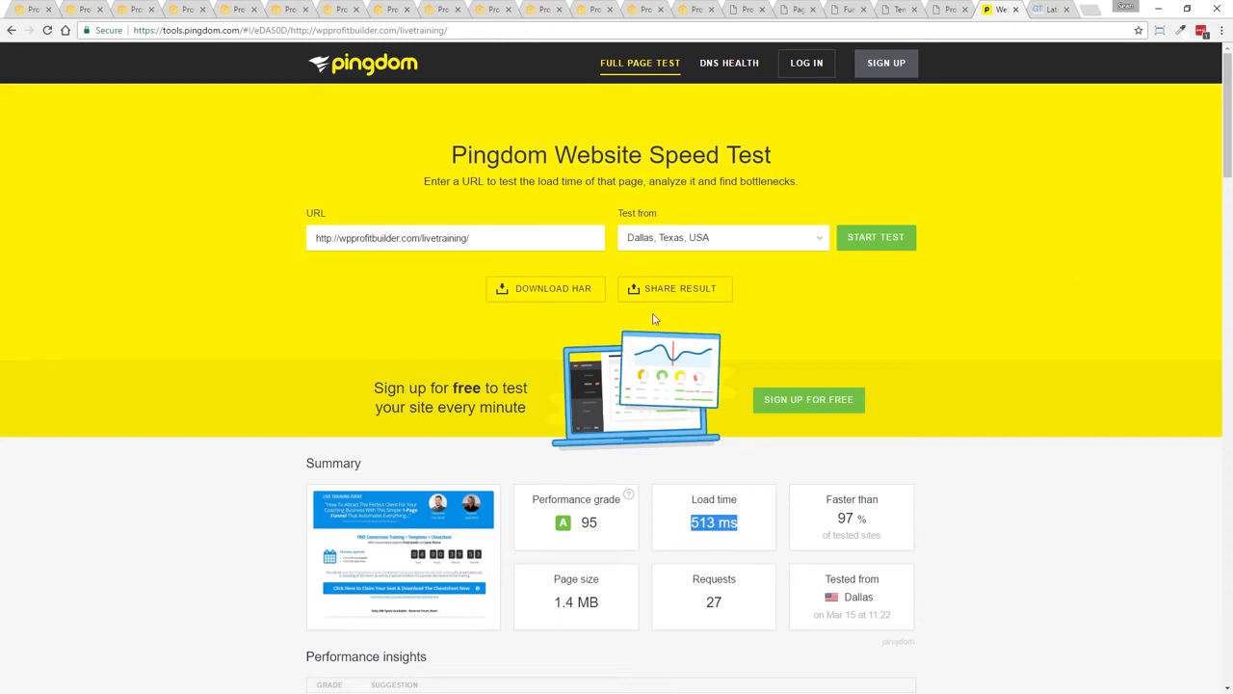
left_click_drag(421, 241, 800, 256)
type("ca")
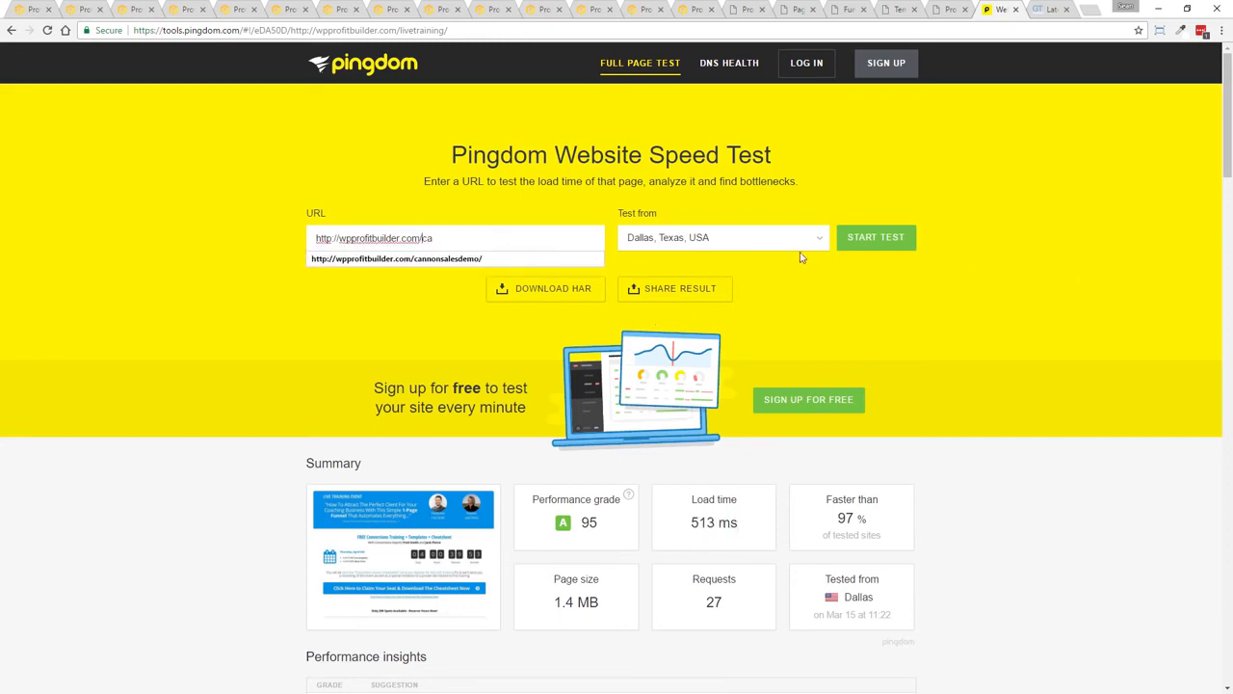
key("Down")
key("ctrl+a")
key("ctrl+c")
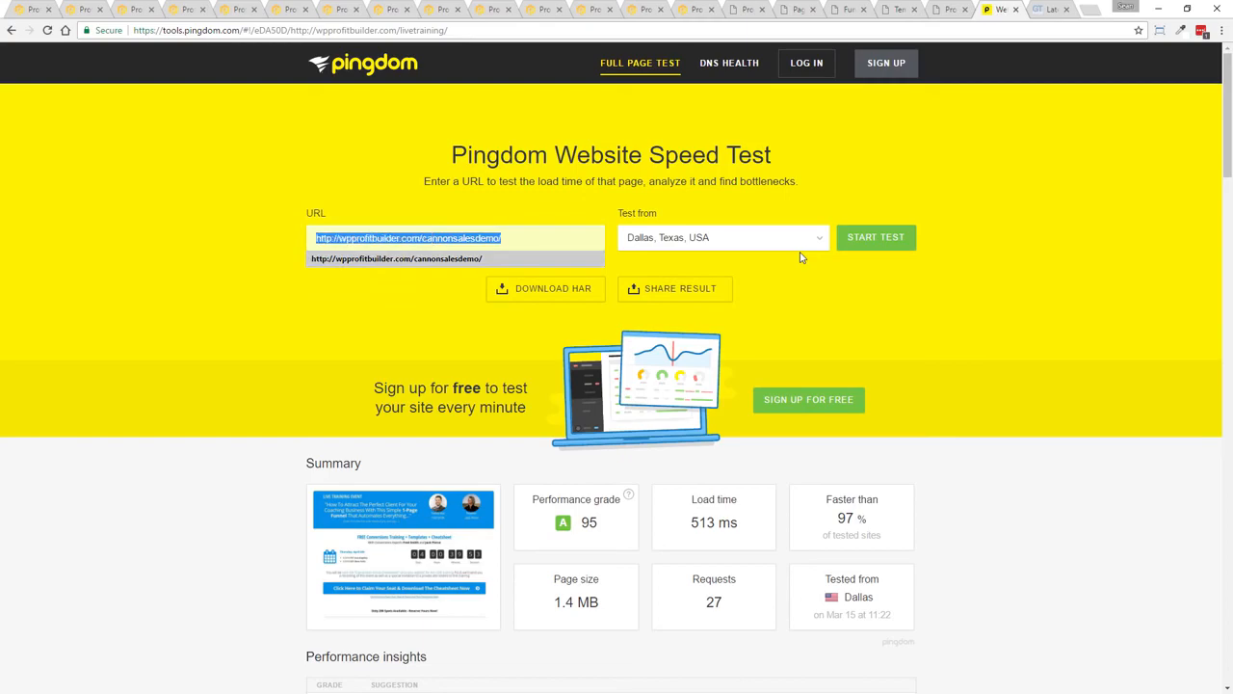
left_click(1096, 11)
key("ctrl+v")
key("Return")
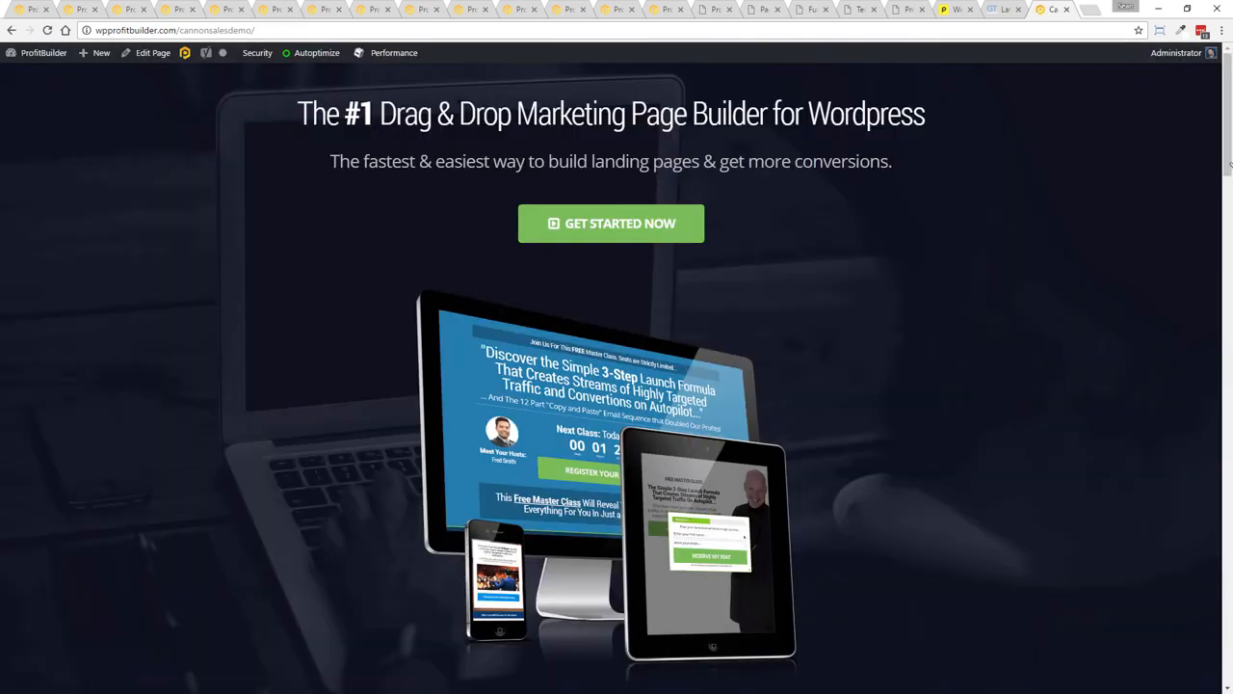
left_click_drag(1225, 128, 1221, 21)
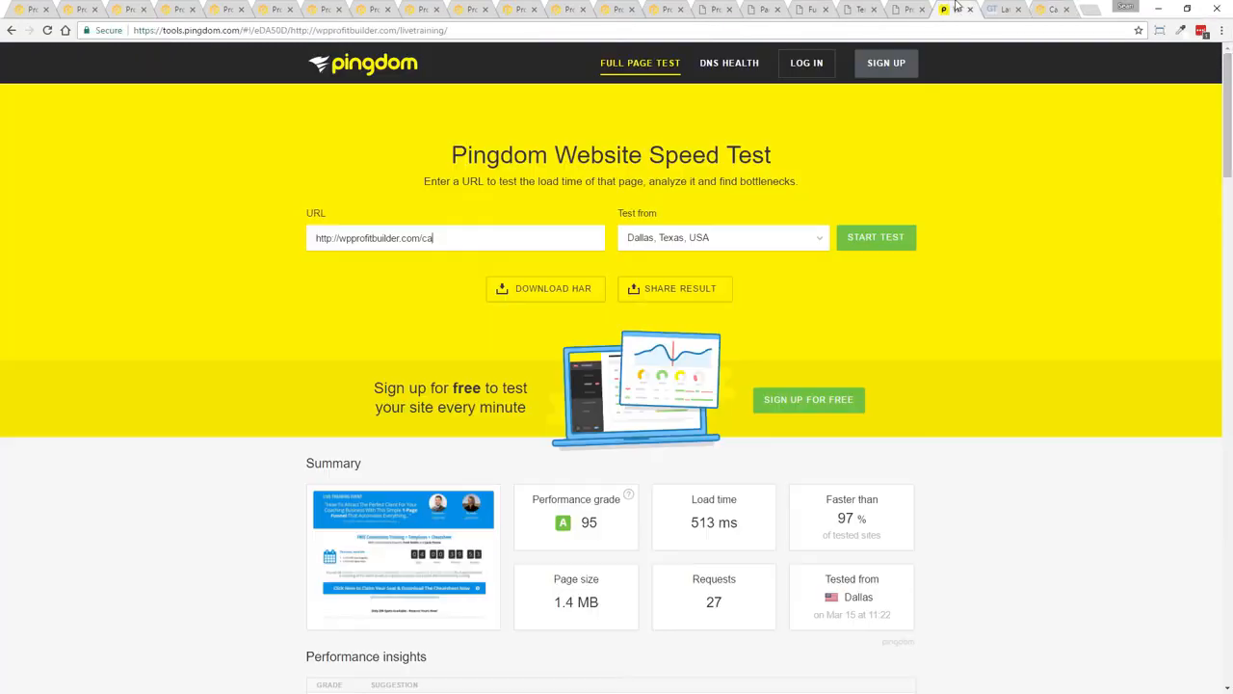
left_click(957, 9)
left_click_drag(463, 238, 209, 229)
key("ctrl+v")
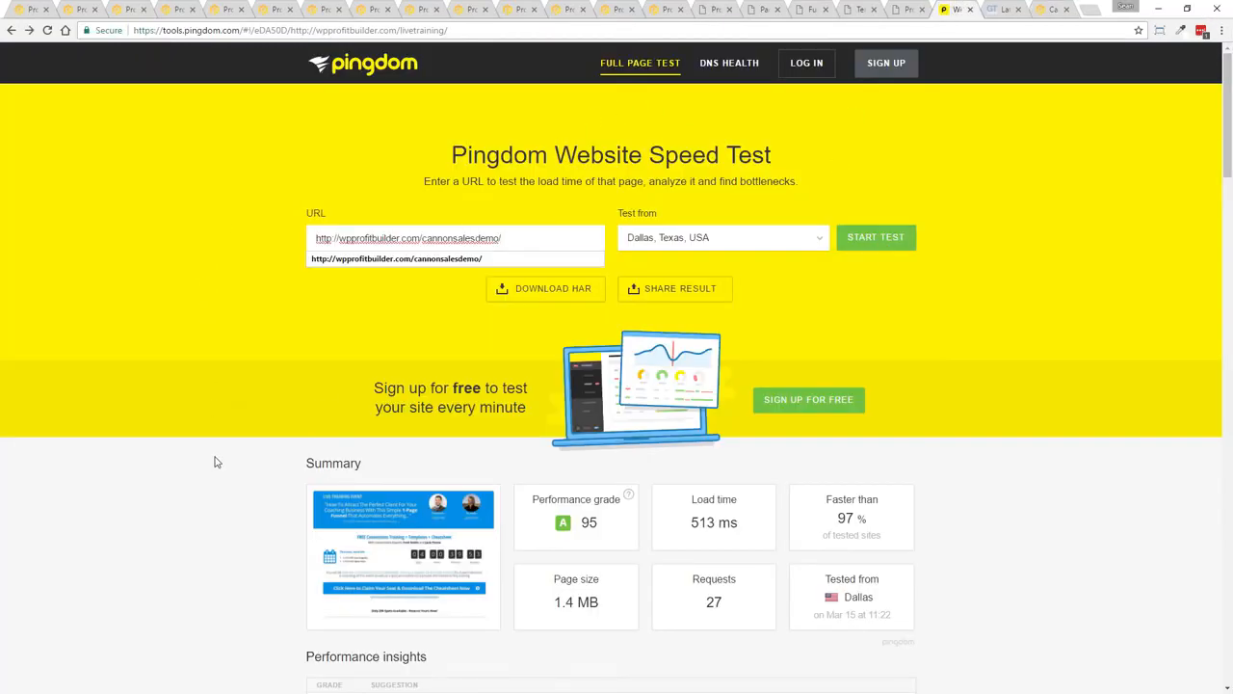
left_click(856, 250)
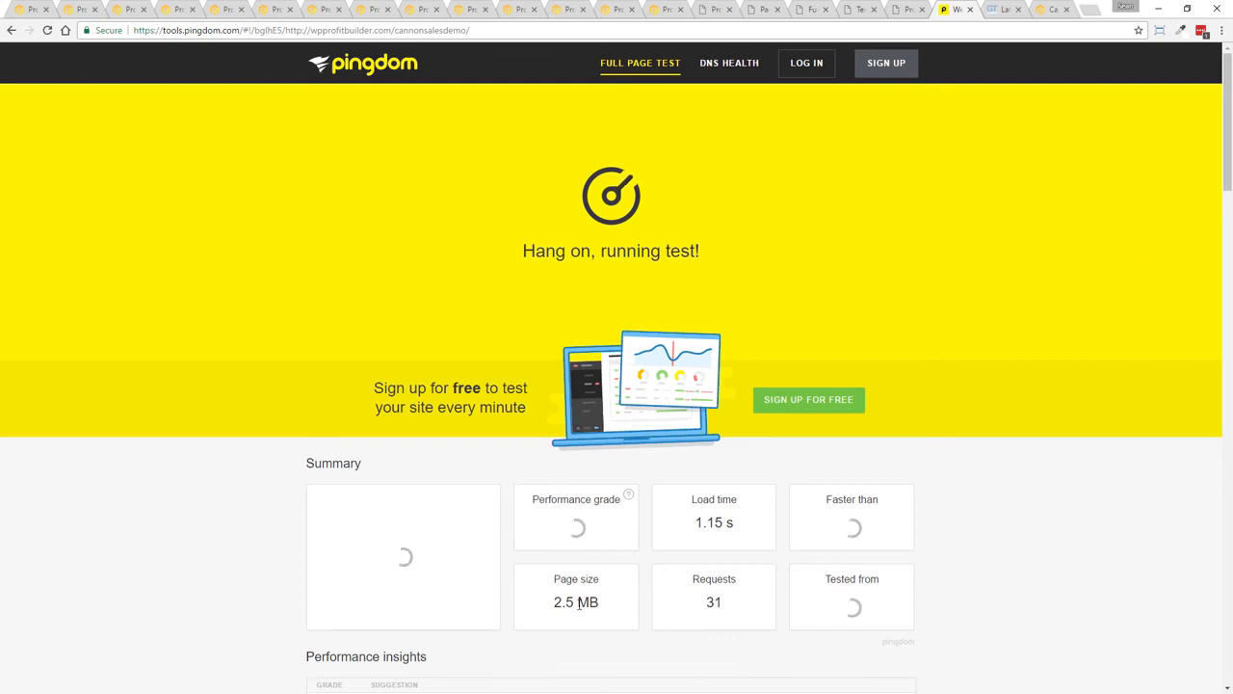
triple_click(705, 525)
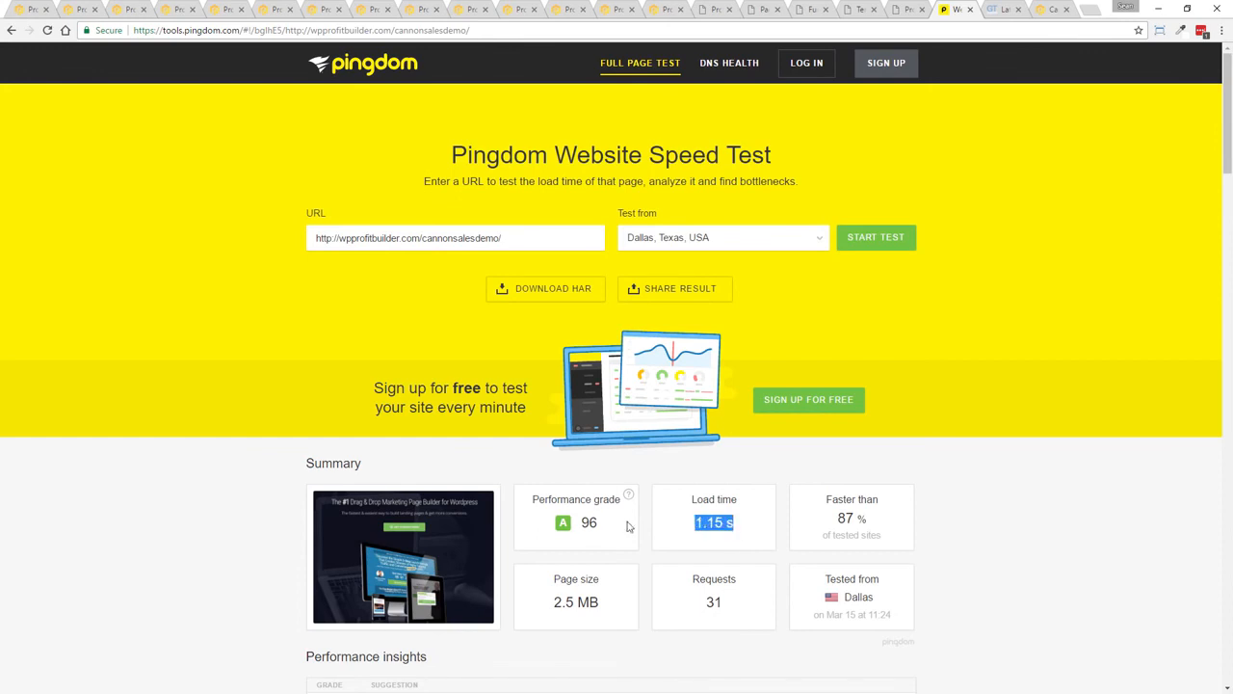
left_click_drag(834, 521, 885, 517)
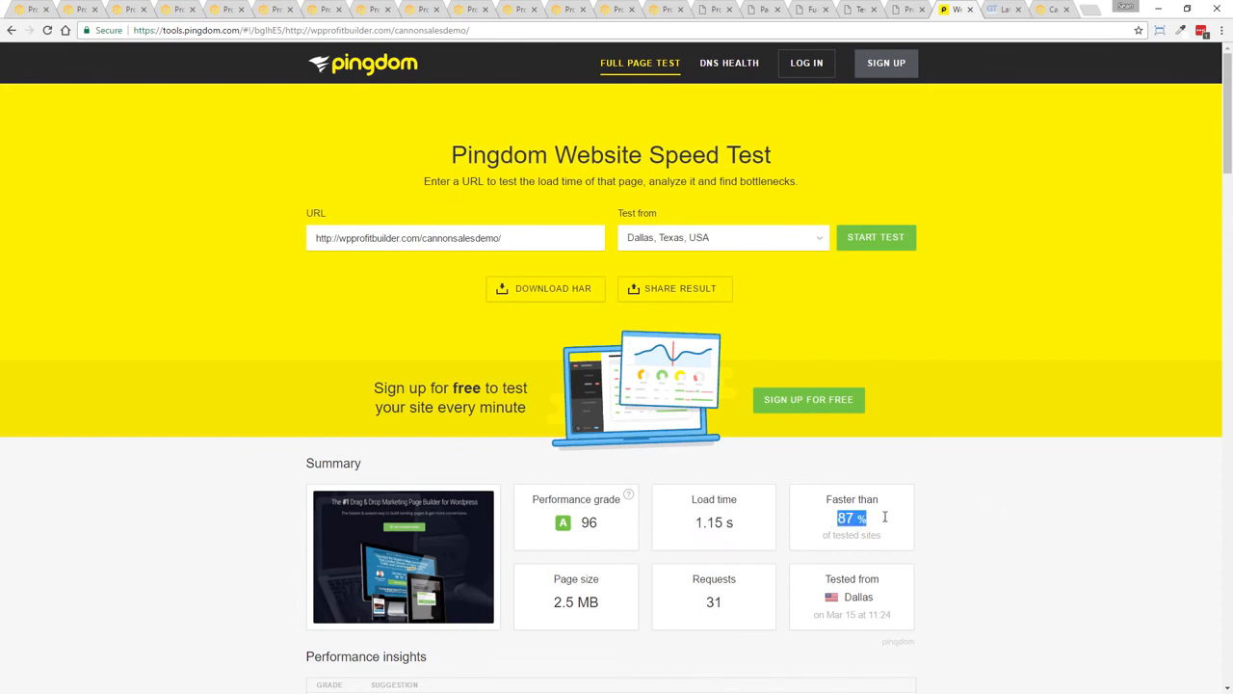
left_click(1018, 504)
Browse through the other open demo page tabs built with ProfitBuilder templates, closing the real-estate opt-in popup
left_click(82, 9)
left_click(141, 7)
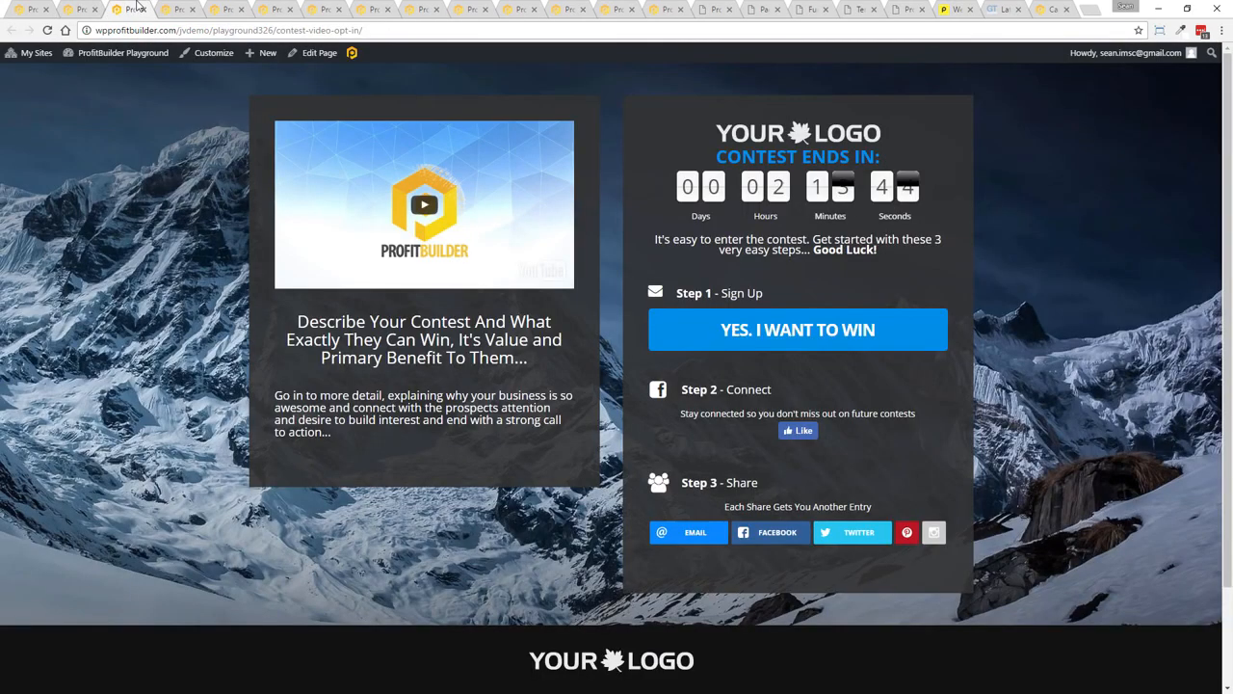
left_click(179, 7)
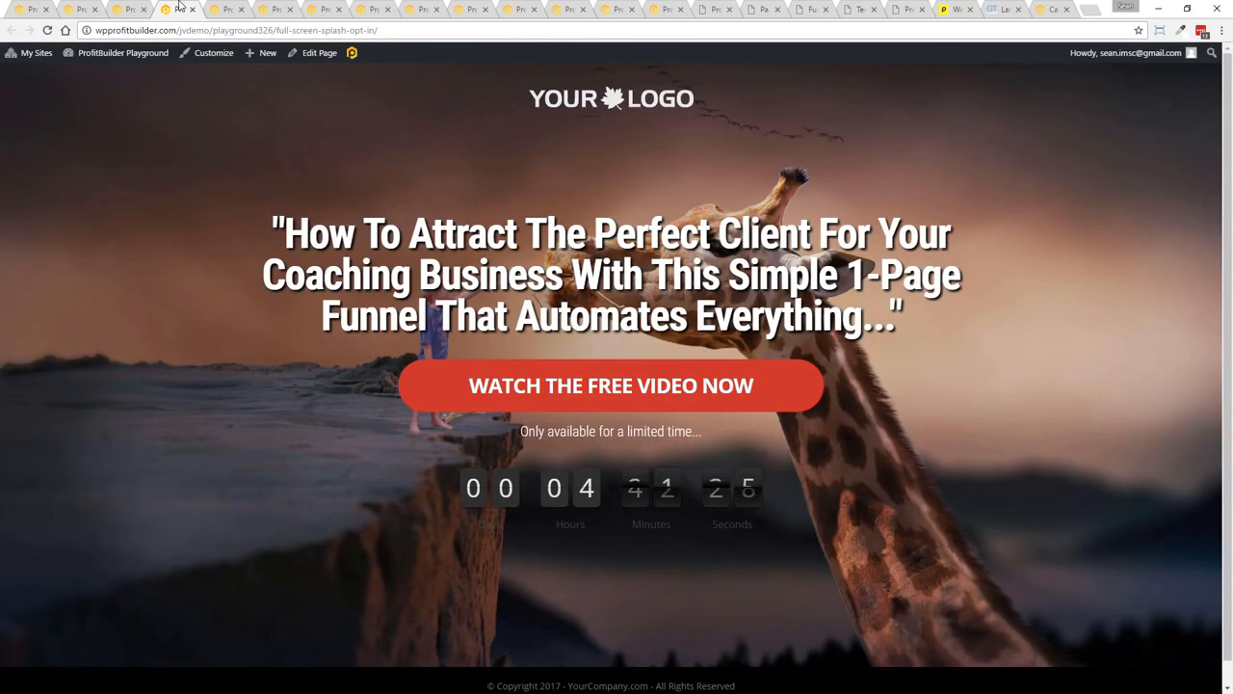
left_click(754, 7)
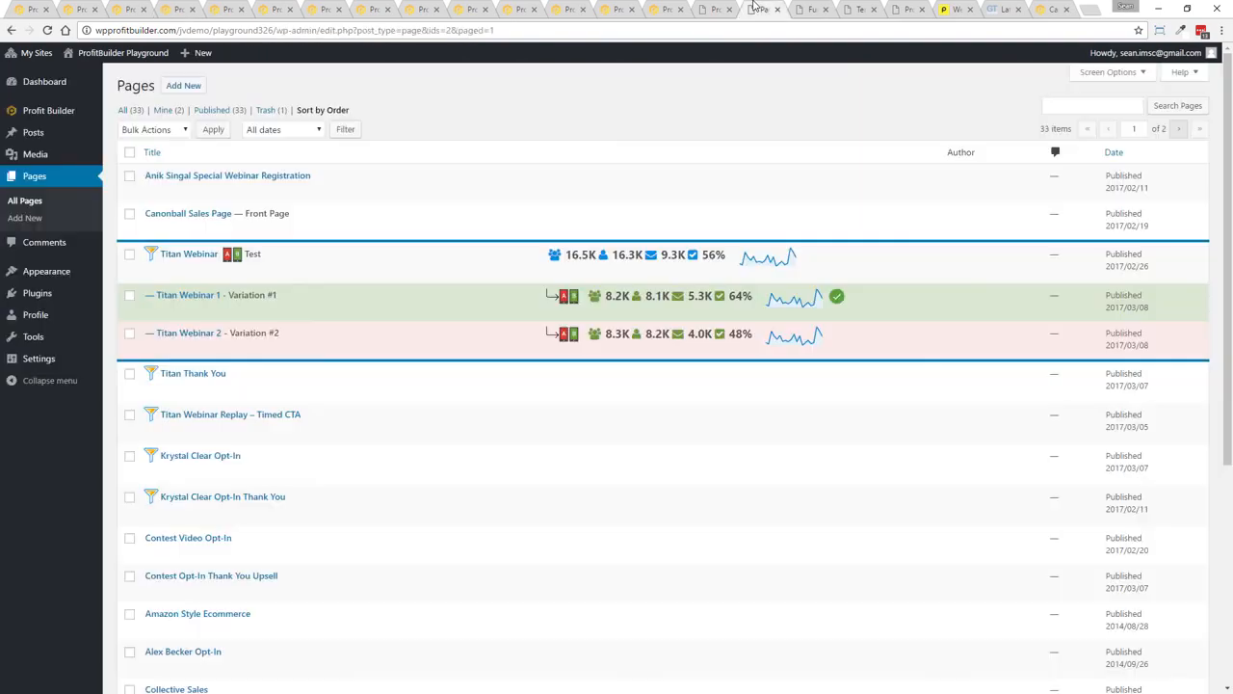
left_click(864, 7)
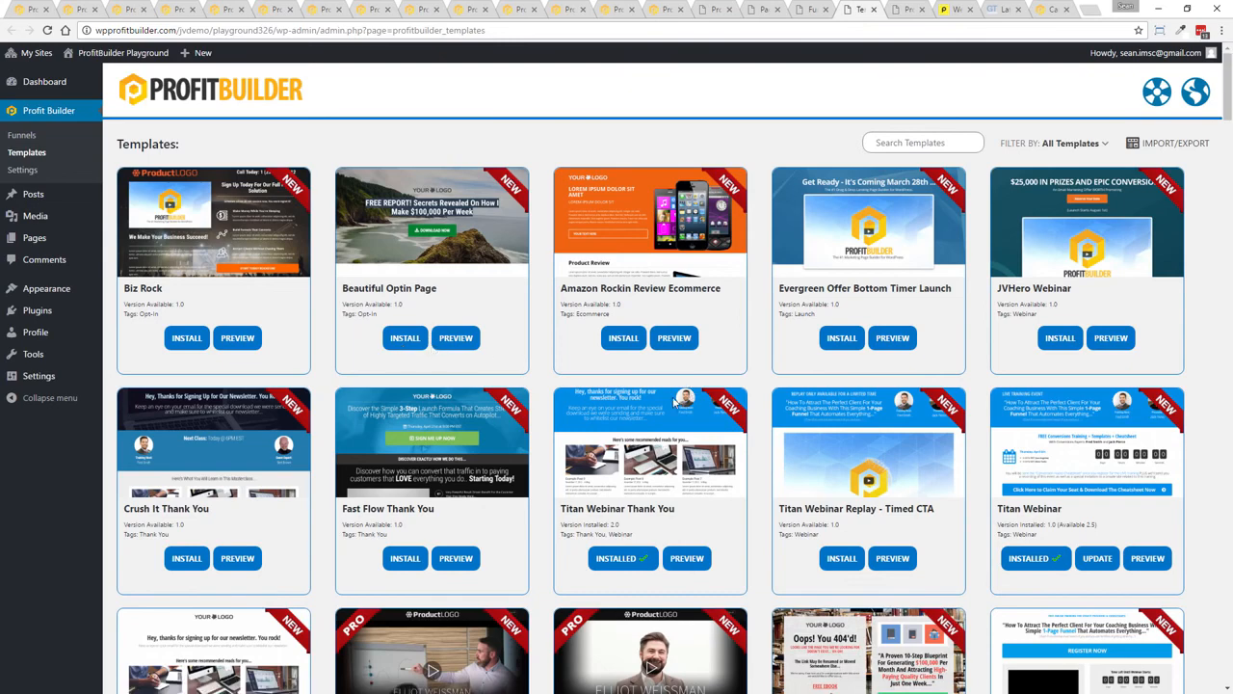
left_click(622, 8)
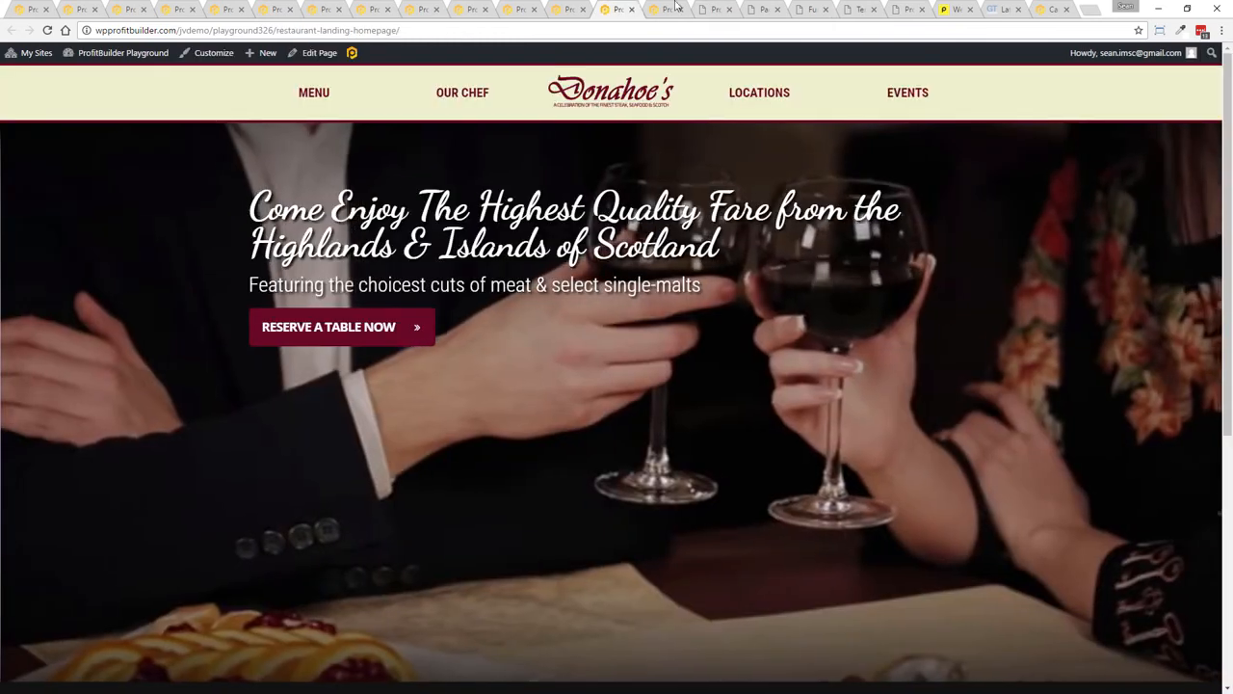
left_click(674, 8)
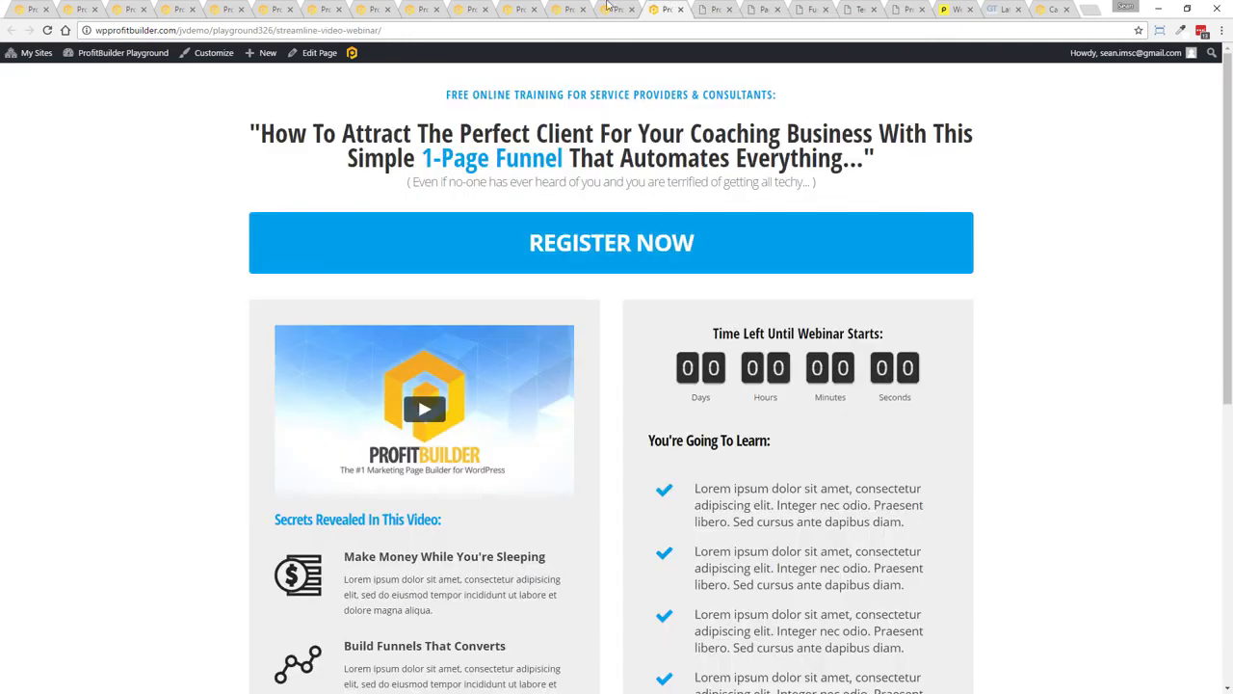
left_click(557, 8)
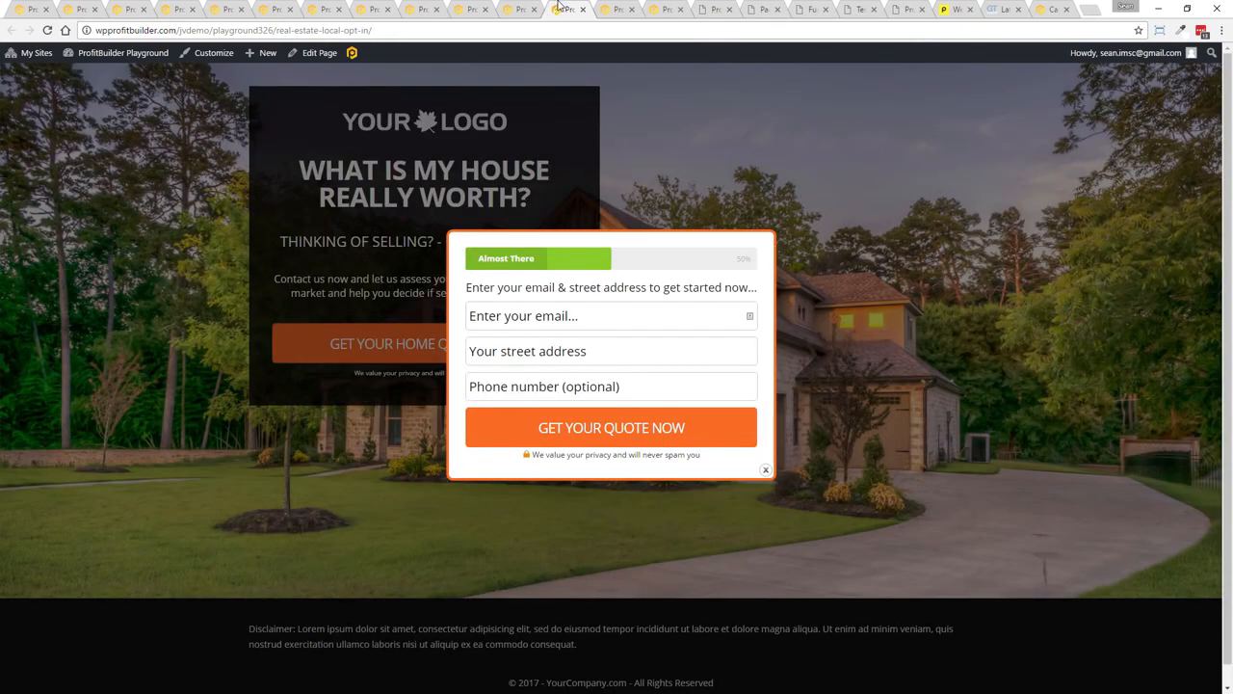
left_click(765, 469)
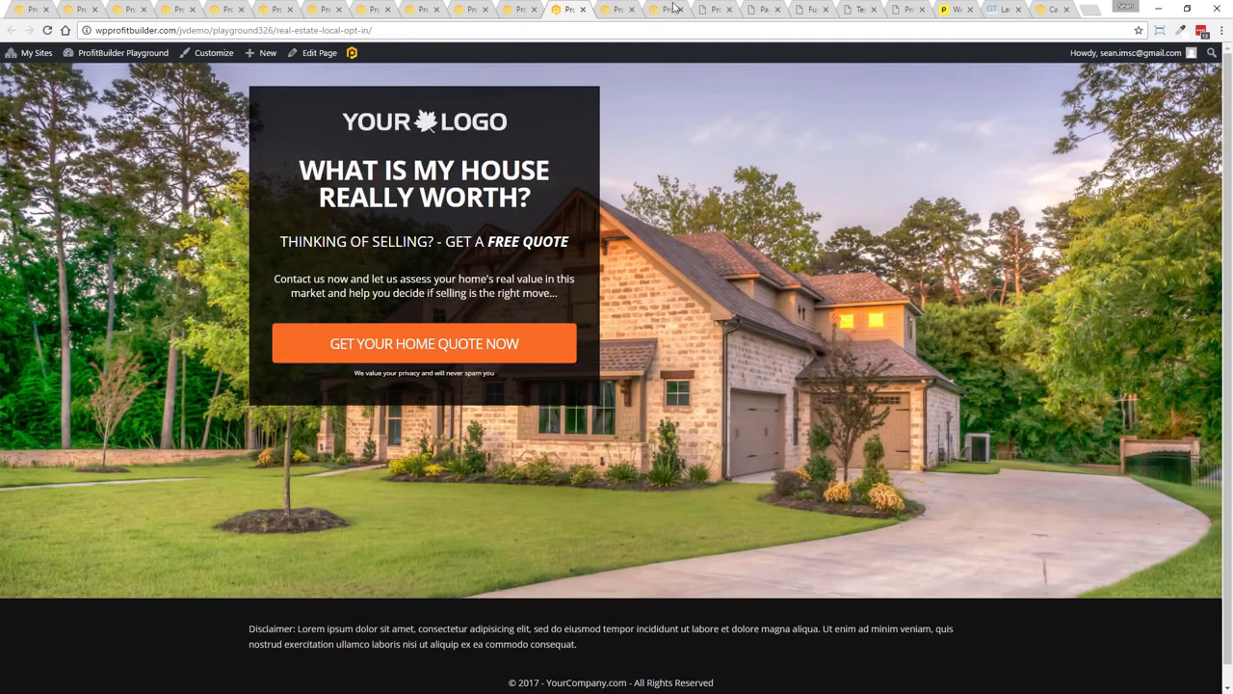
left_click(460, 8)
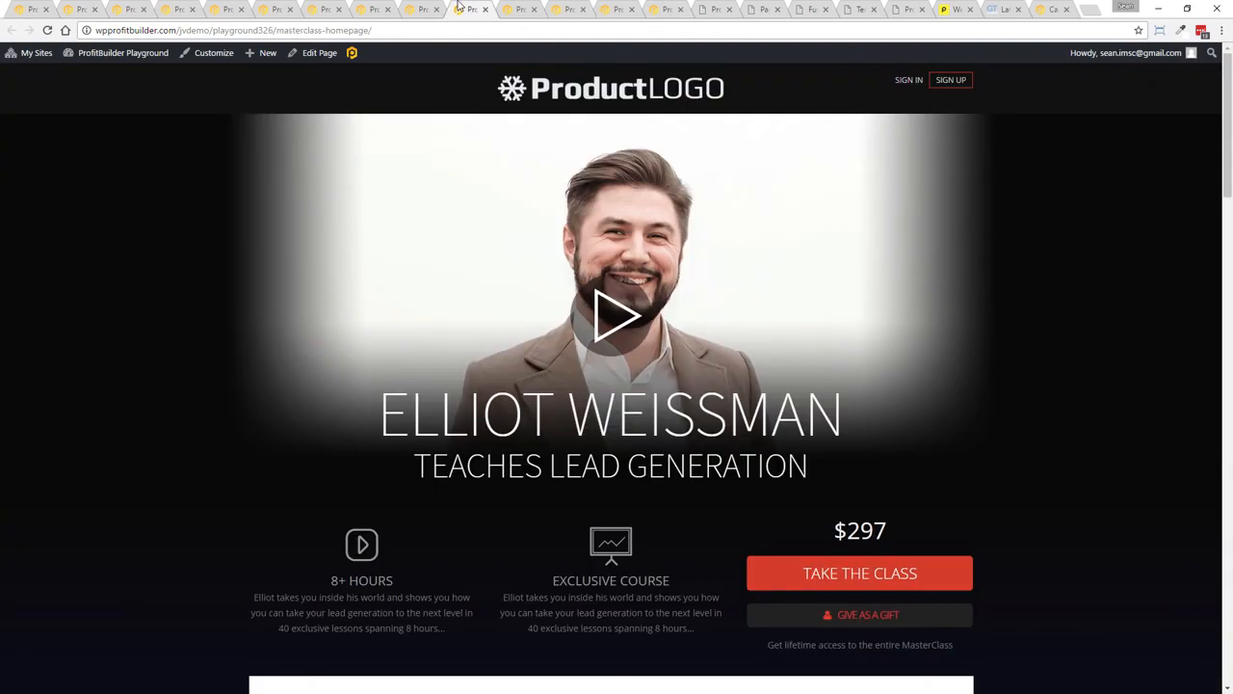